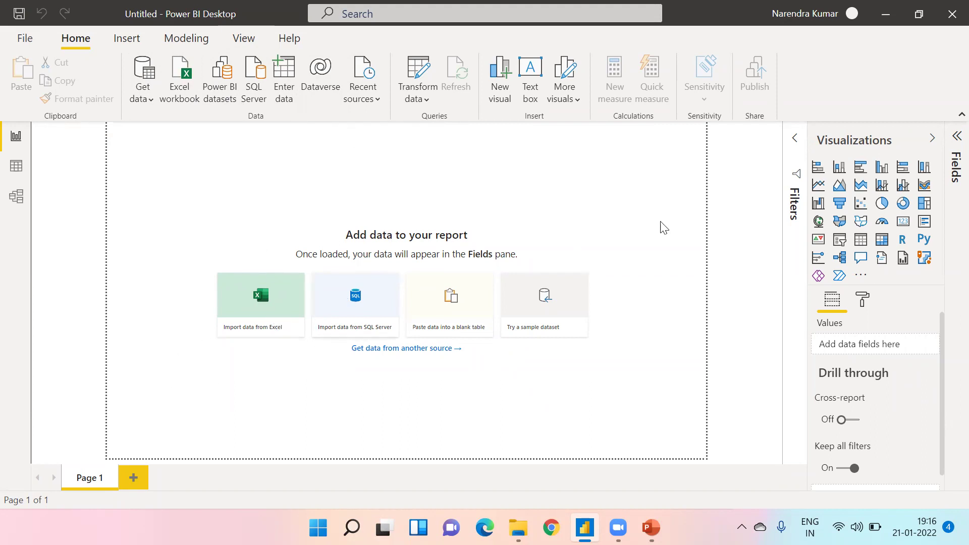
Expand the Fields pane and connect to the SAMPLE_DATA Excel workbook as a data source
click(952, 141)
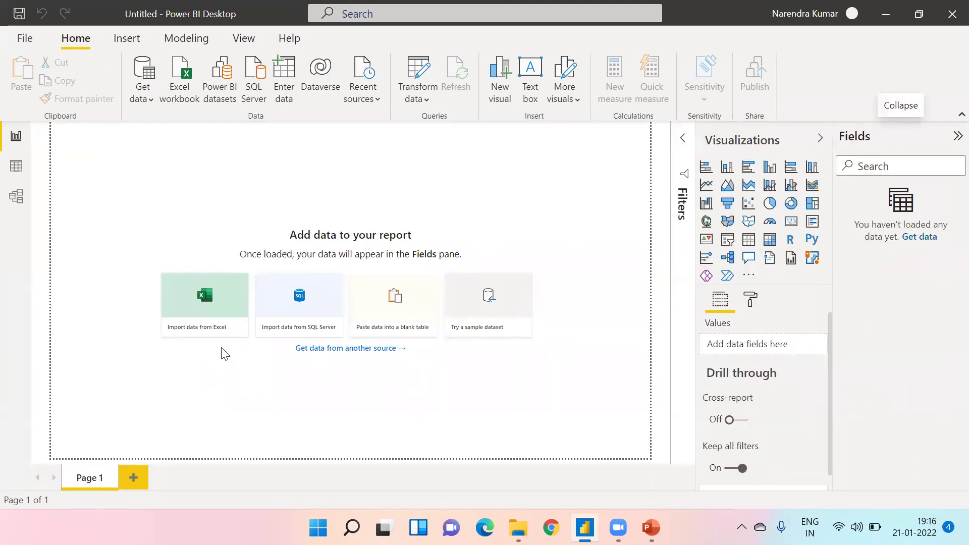
click(204, 330)
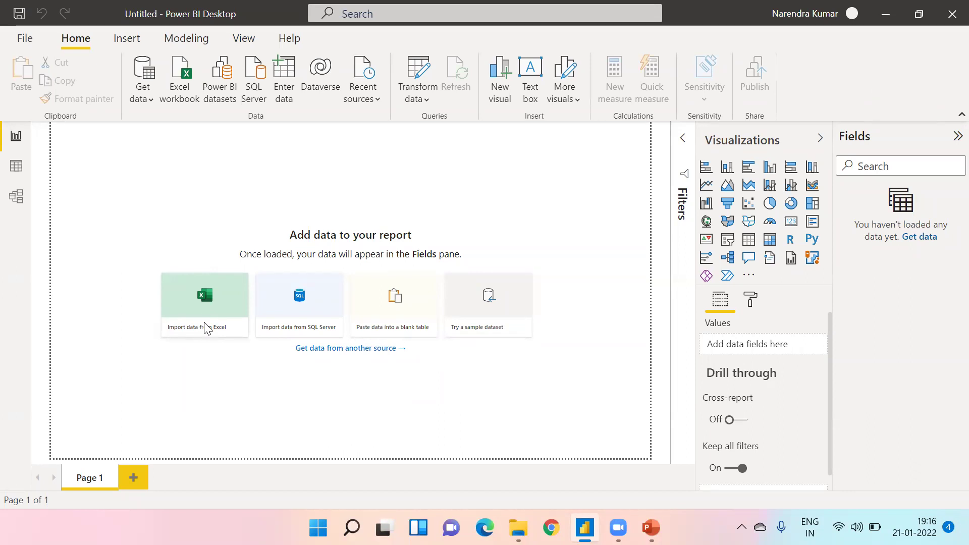
click(185, 270)
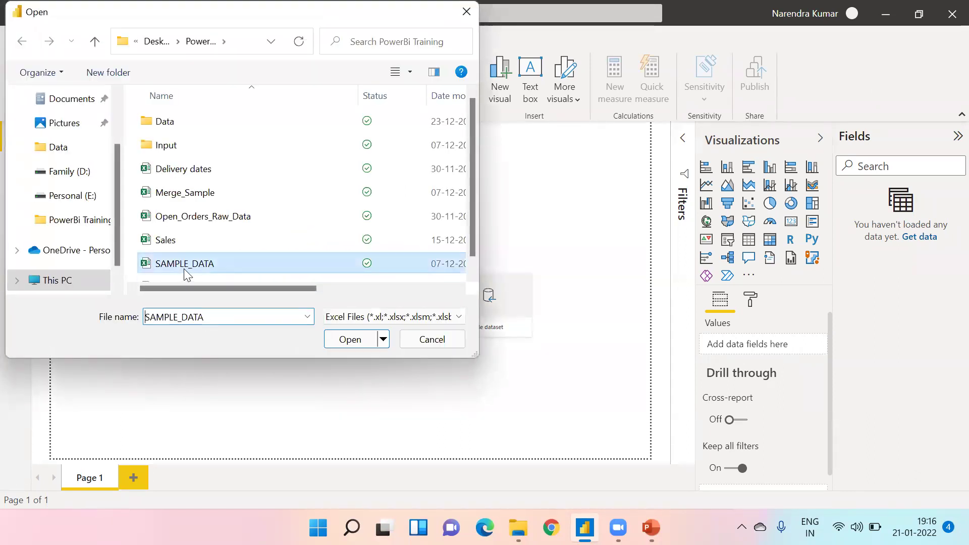
click(366, 339)
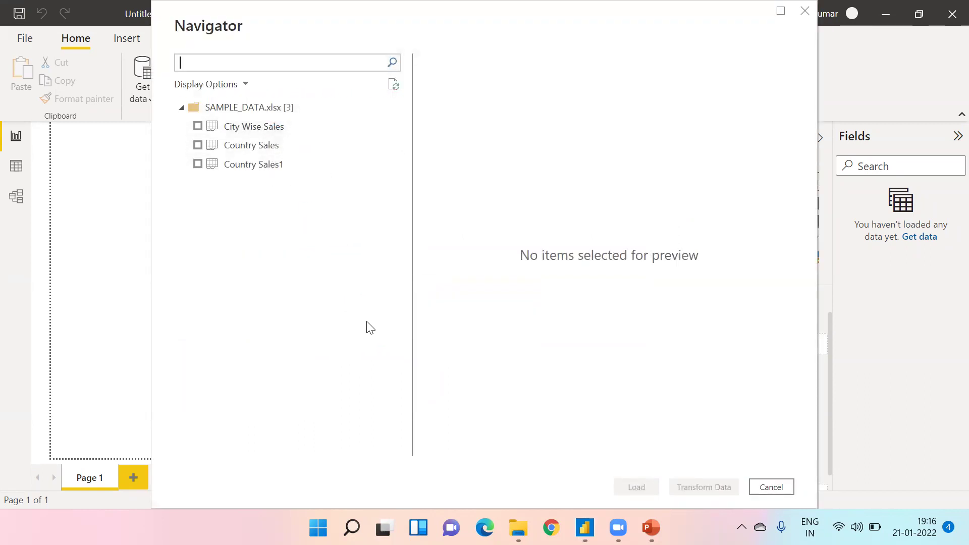
Open the SAMPLE_DATA workbook in Excel from the desktop's PowerBi Training folder and view its City Wise Sales sheet
key(super+d)
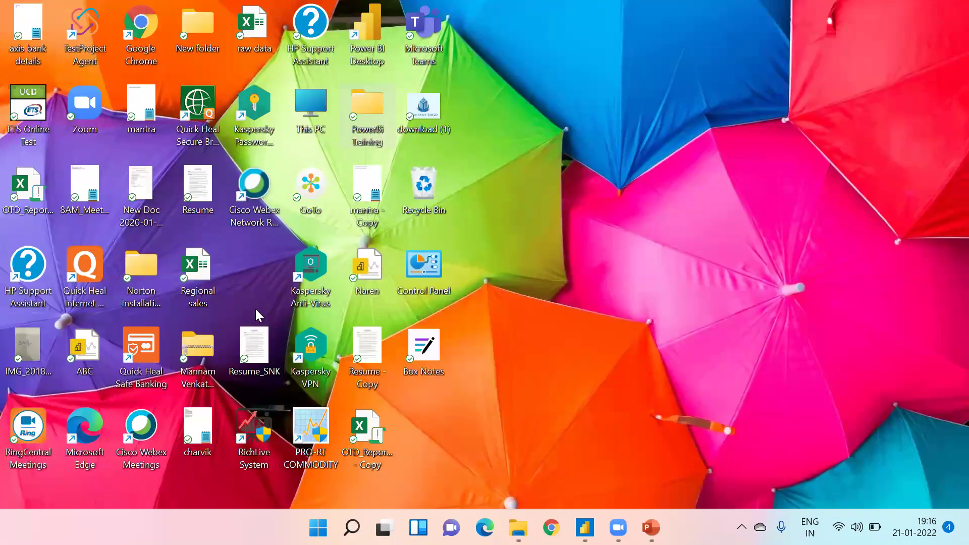
double_click(366, 116)
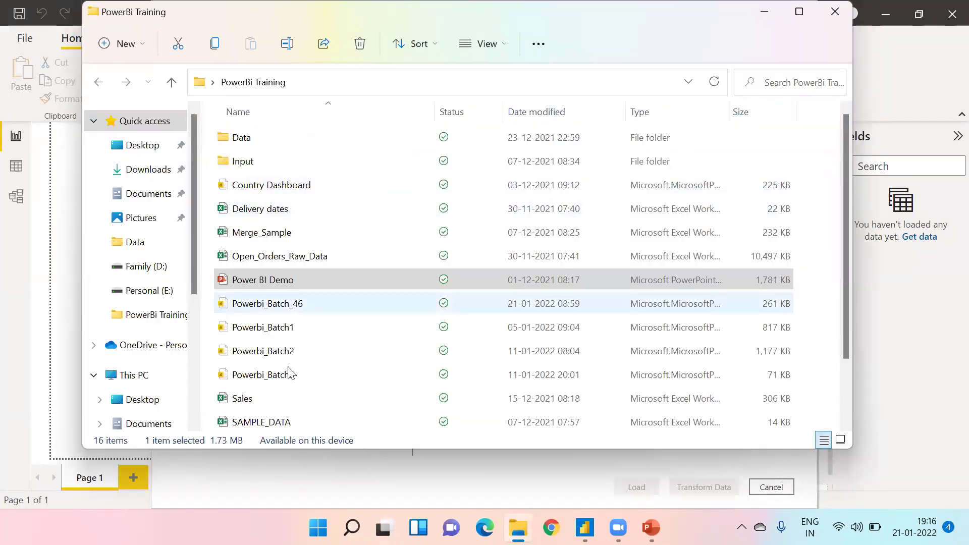
click(279, 424)
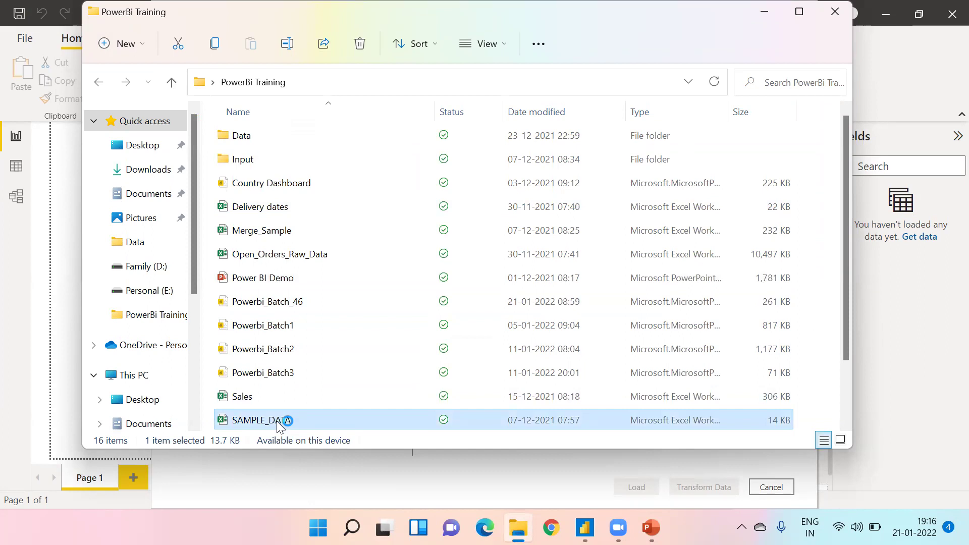
double_click(279, 422)
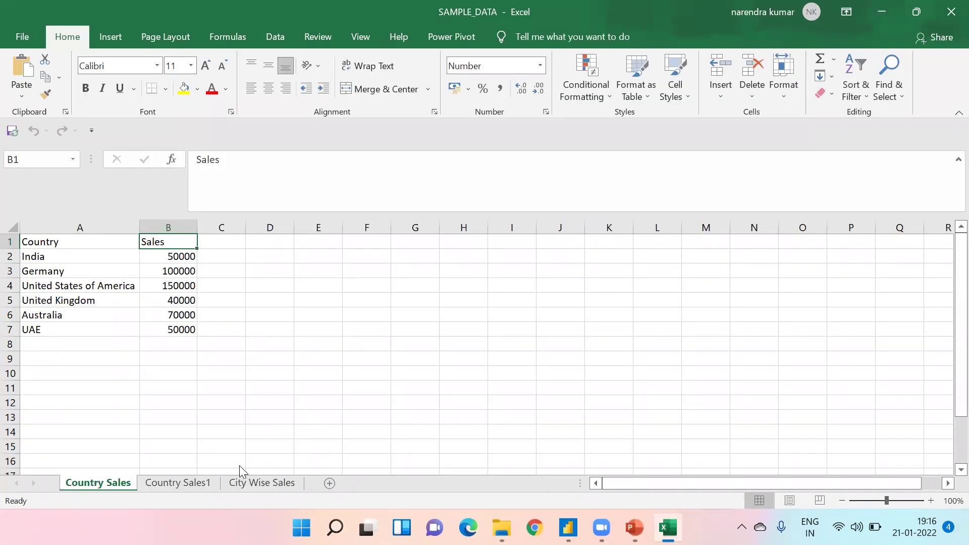
click(242, 484)
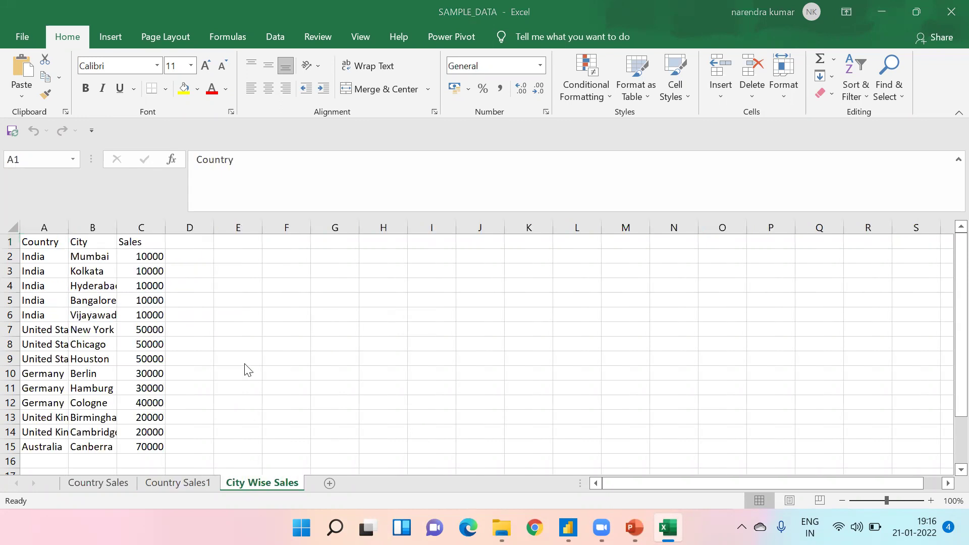
Compare the workbook's sheets in Excel with the tables listed in the Power BI Navigator, and close the workbook
key(alt+Tab)
key(alt+Tab)
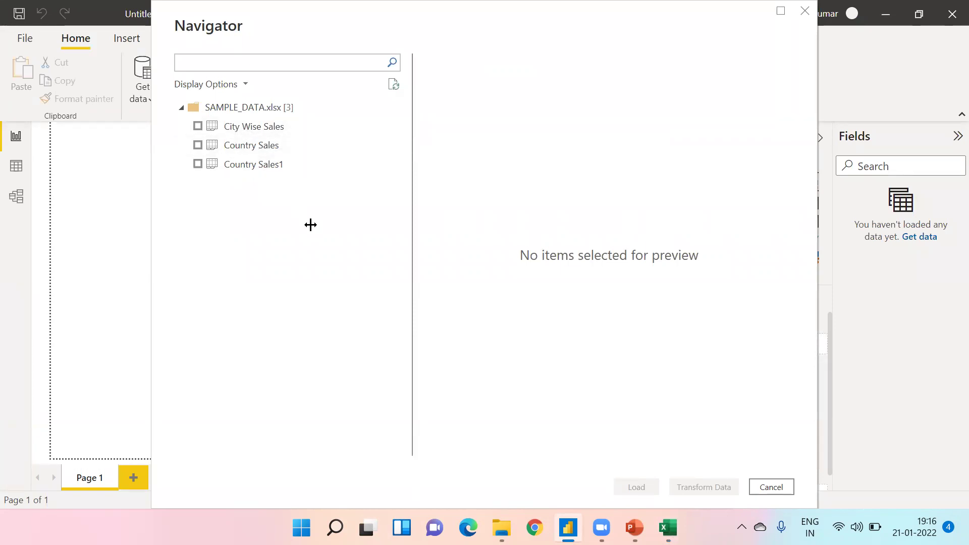
key(alt+Tab)
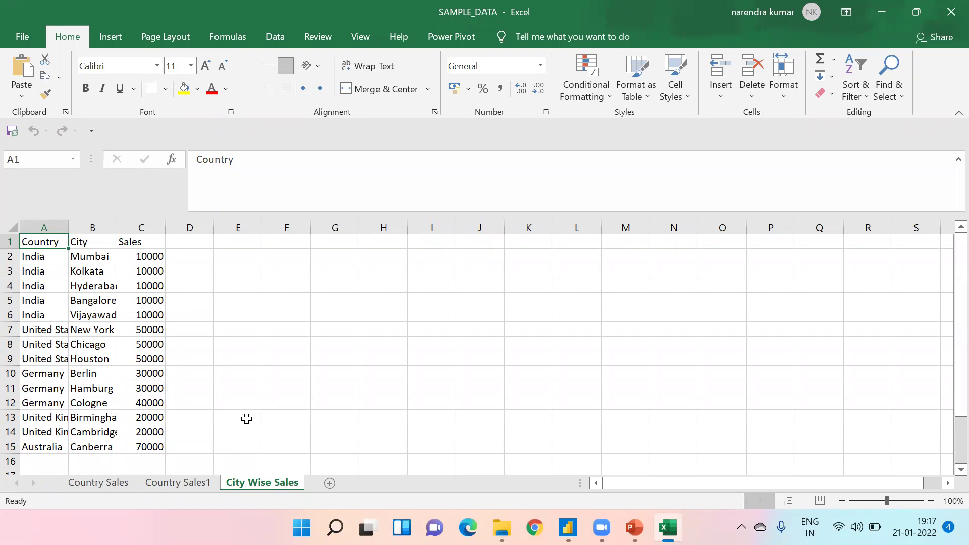
key(alt+Tab)
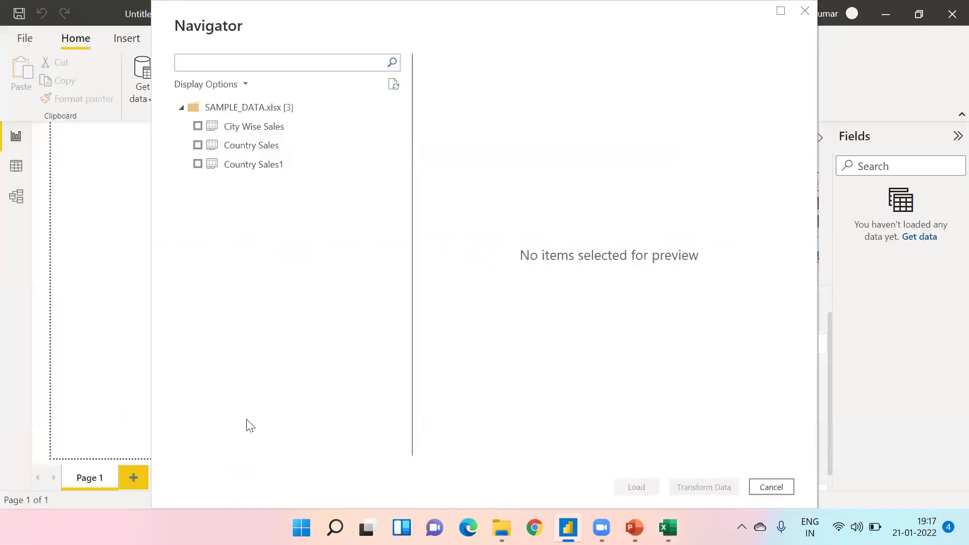
key(alt+Tab)
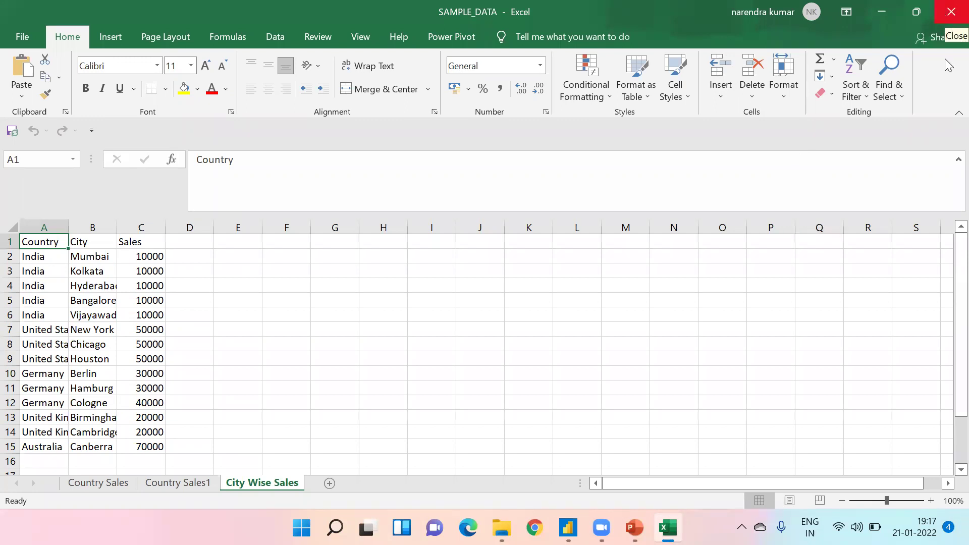
click(950, 12)
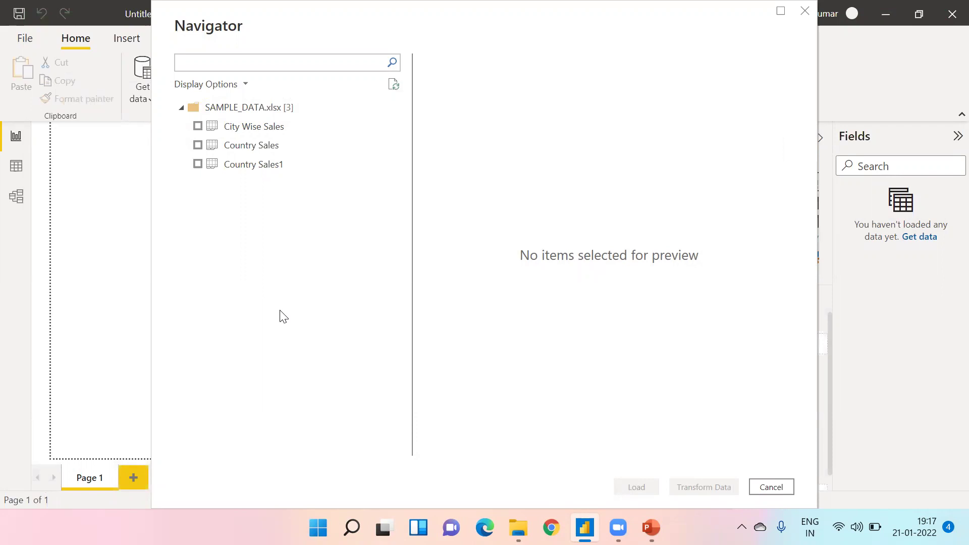
Preview the City Wise Sales, Country Sales and Country Sales1 sheets, and load only City Wise Sales into the report
click(197, 126)
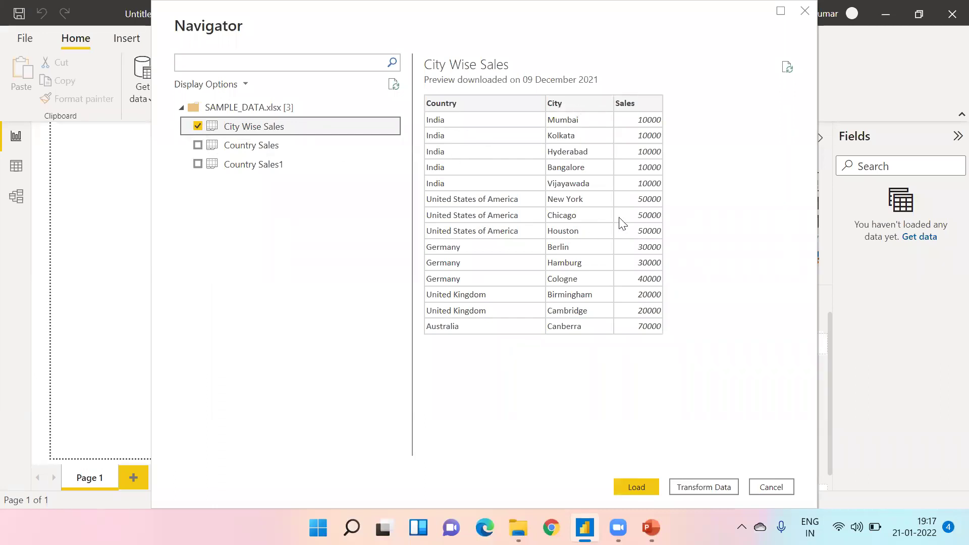
click(198, 146)
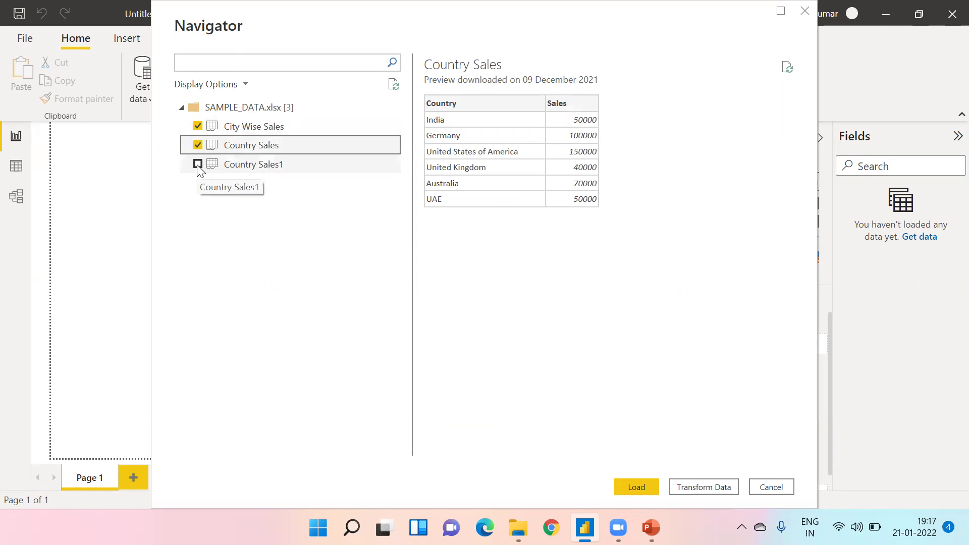
click(198, 164)
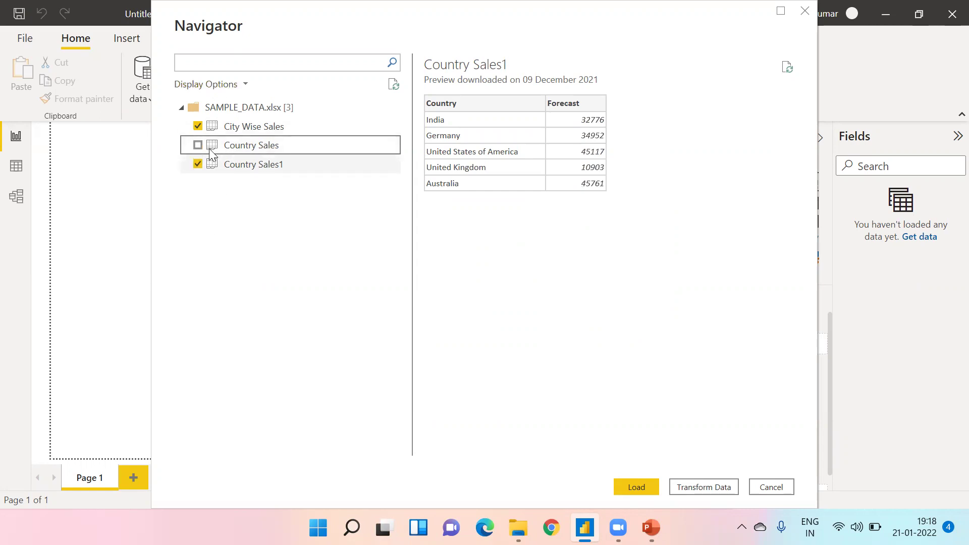
click(204, 147)
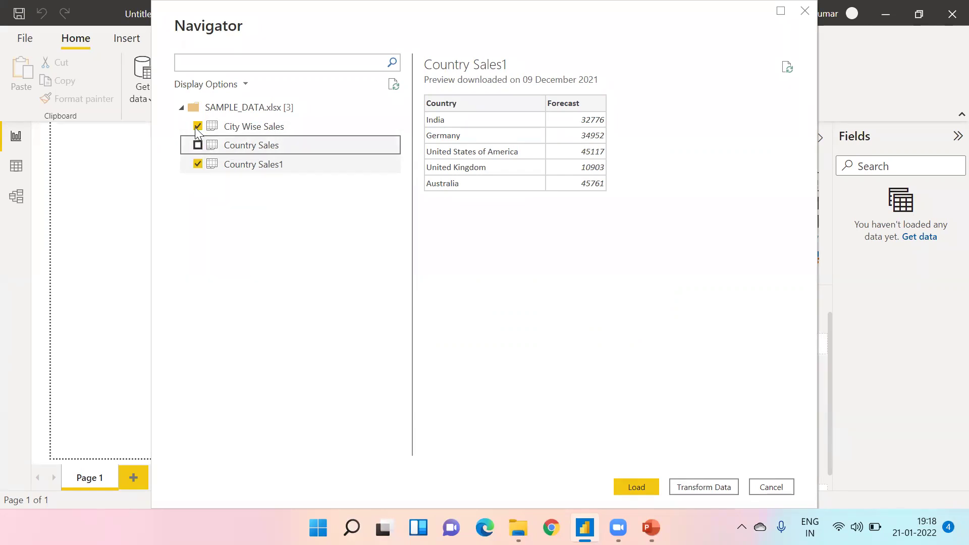
click(198, 164)
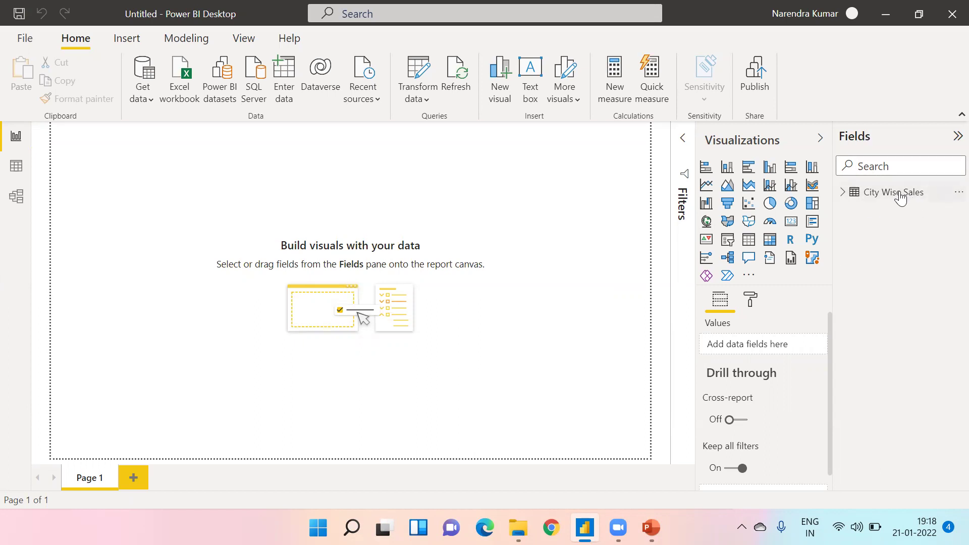
mouse_move(903, 206)
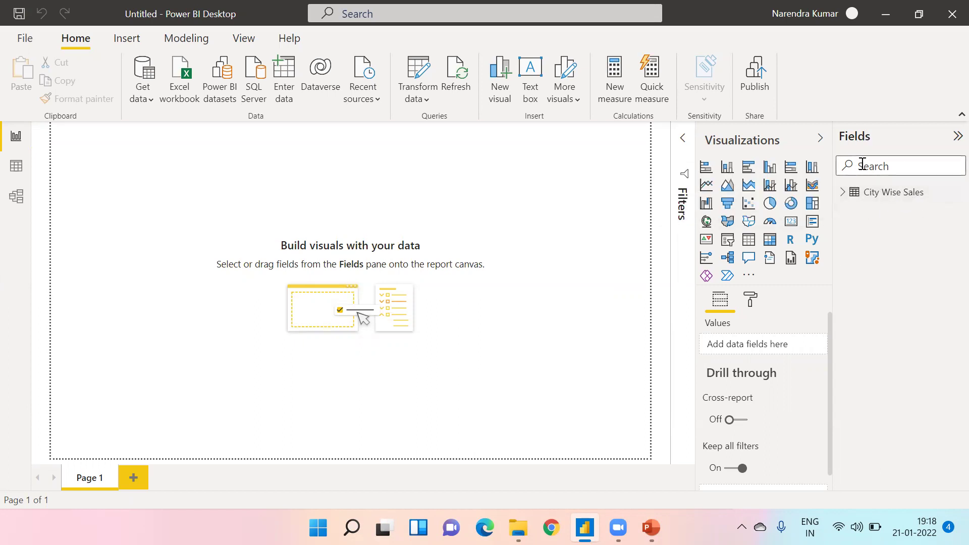
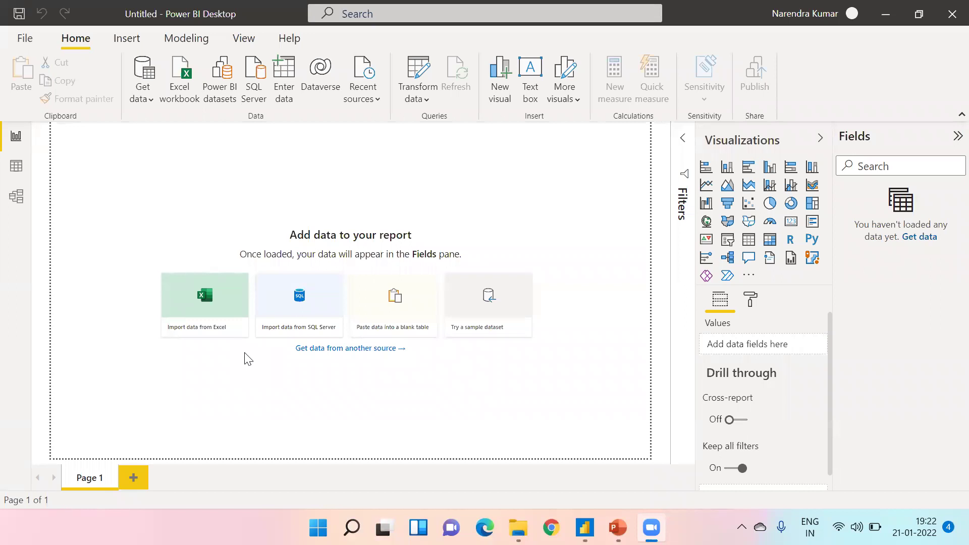
Import the City Wise Sales sheet from the SAMPLE_DATA Excel workbook into the blank report
click(218, 327)
click(192, 261)
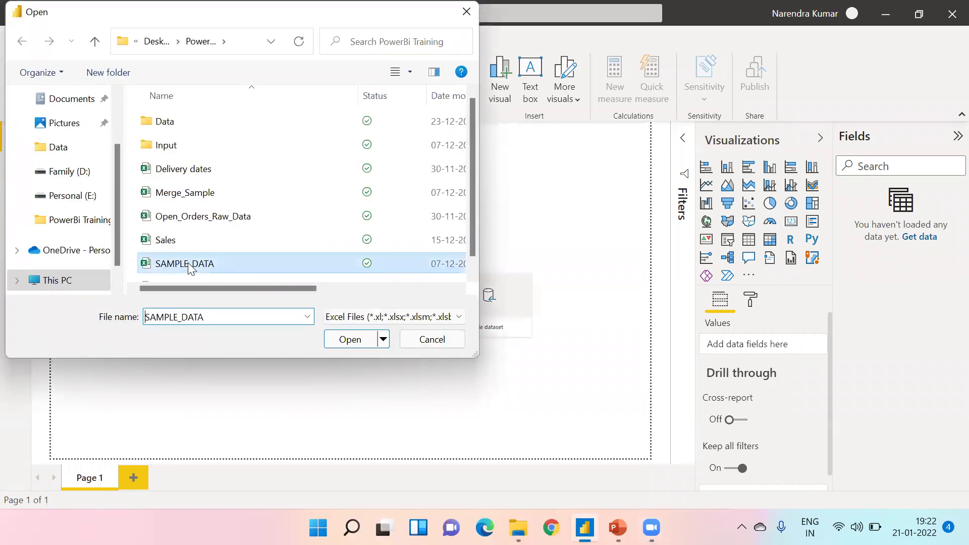
click(341, 339)
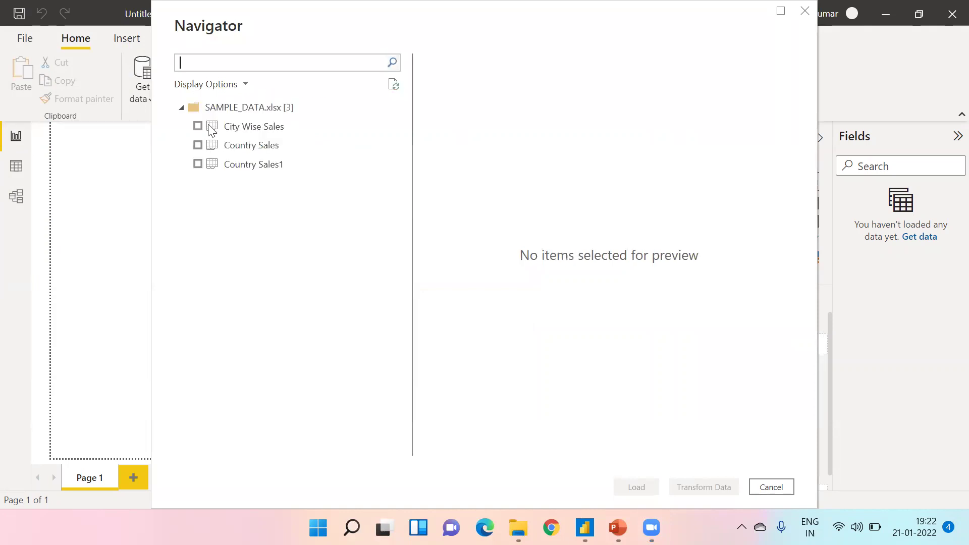
click(197, 126)
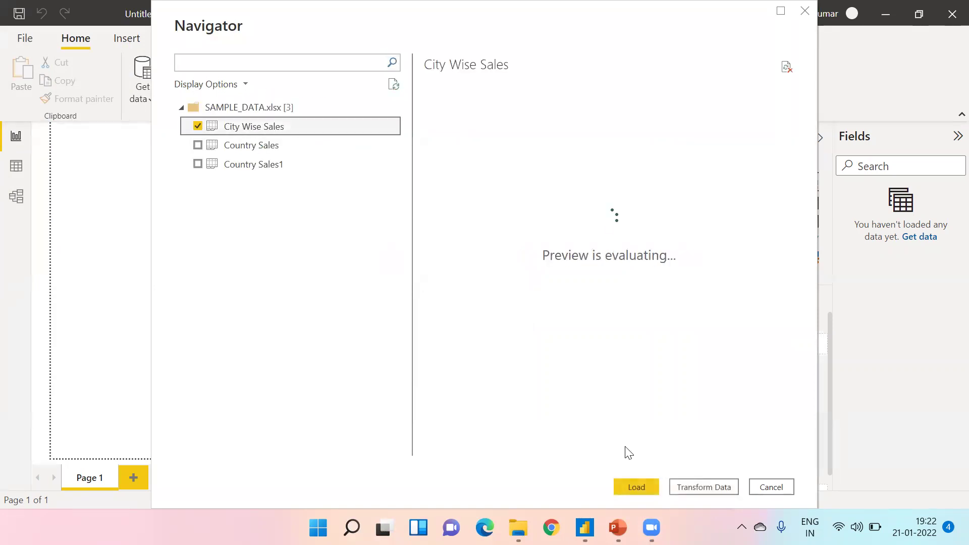
click(636, 486)
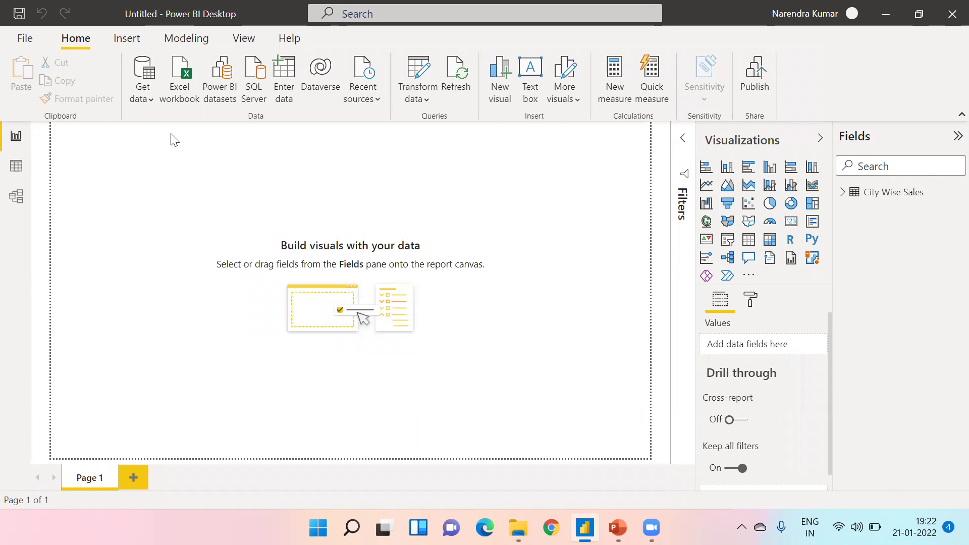
Browse the complete list of data source connectors available for getting data, from Excel Workbook to Blank Query
click(152, 98)
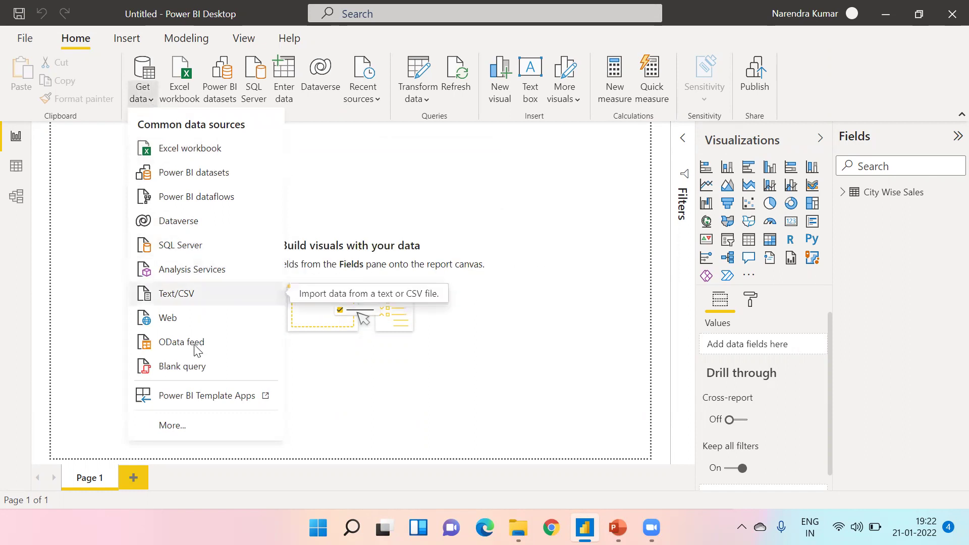
click(203, 425)
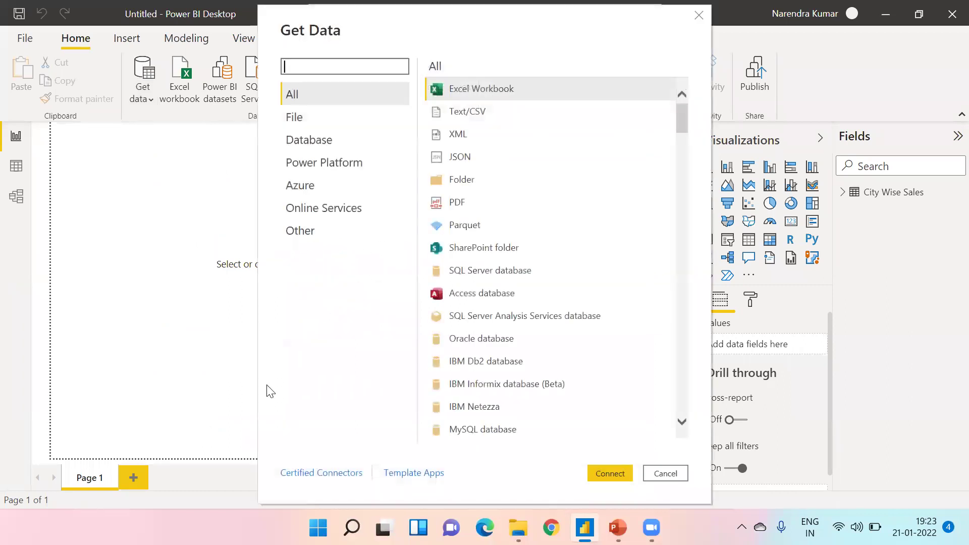
drag(680, 123, 703, 163)
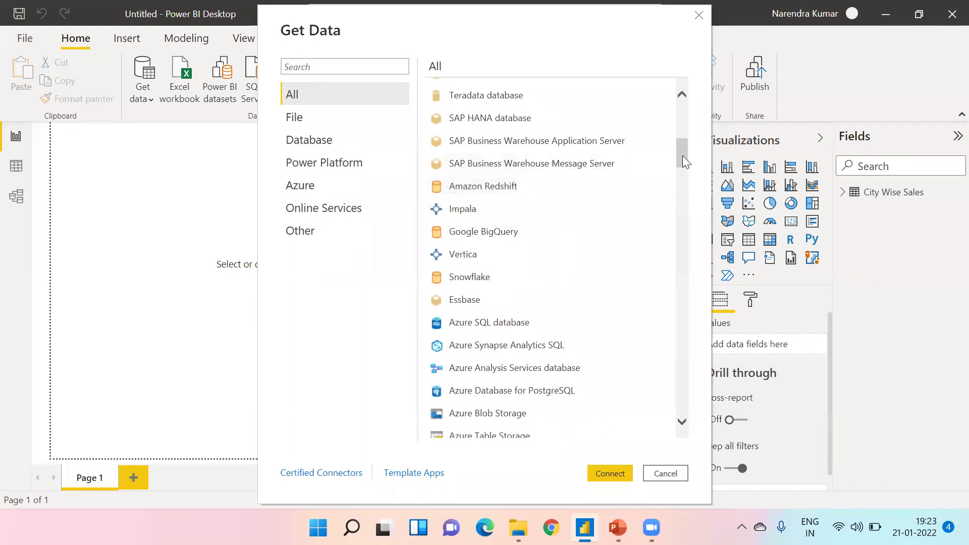
drag(682, 156, 704, 203)
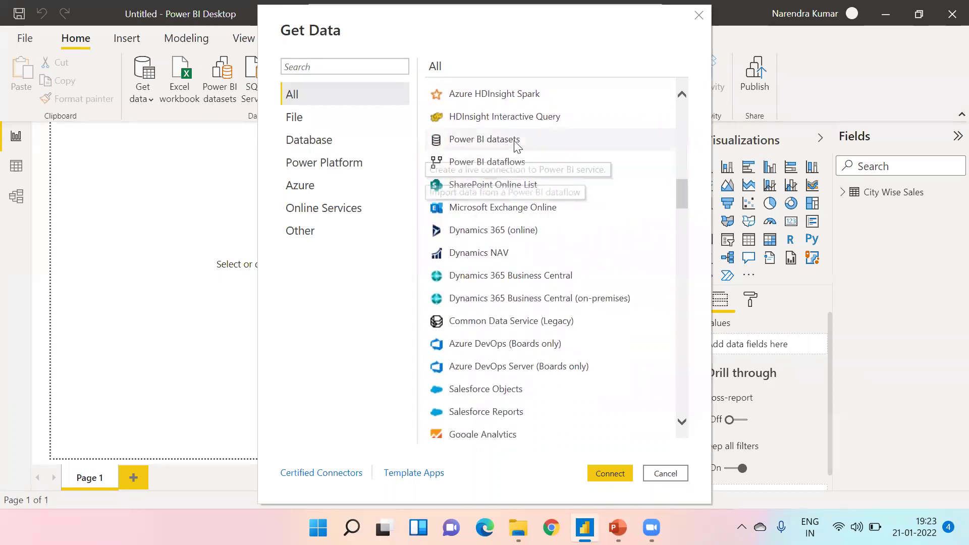
drag(684, 191, 731, 411)
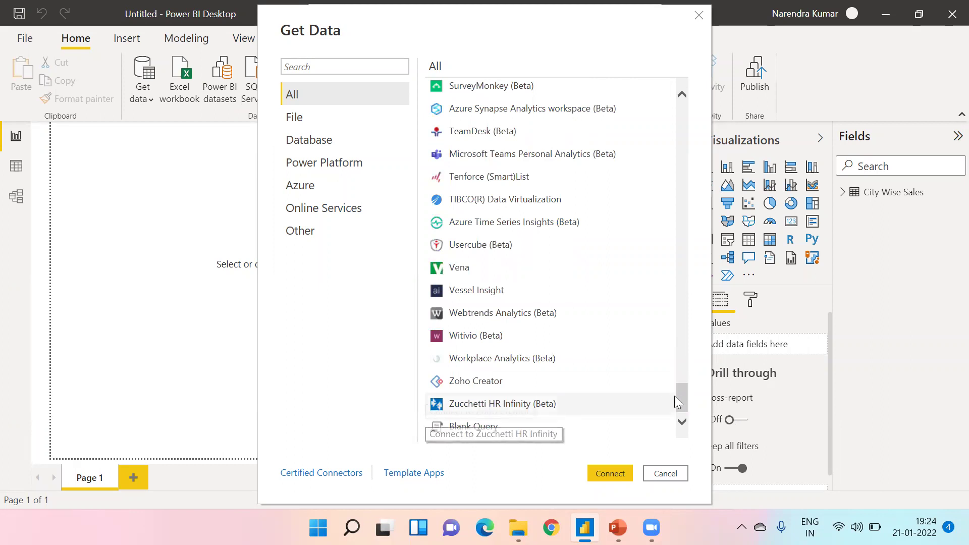
drag(681, 395, 682, 107)
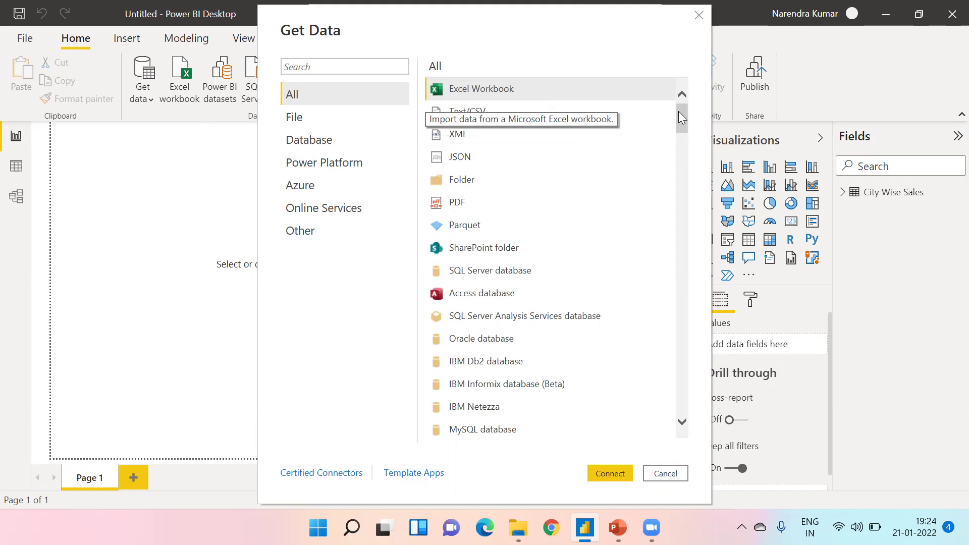
scroll(709, 403, down, 15)
scroll(712, 422, down, 10)
scroll(732, 429, up, 20)
scroll(758, 439, up, 8)
scroll(758, 454, down, 20)
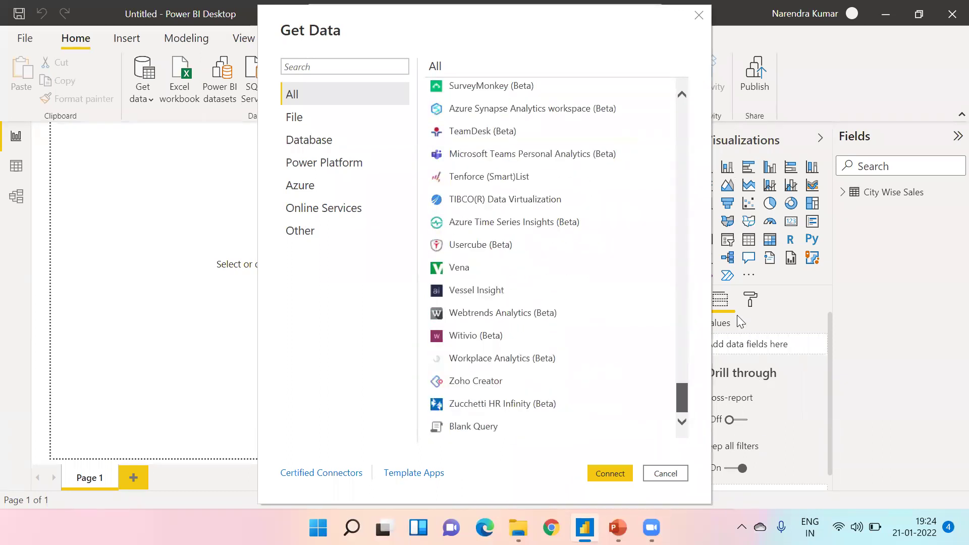
scroll(728, 145, up, 15)
scroll(727, 126, up, 10)
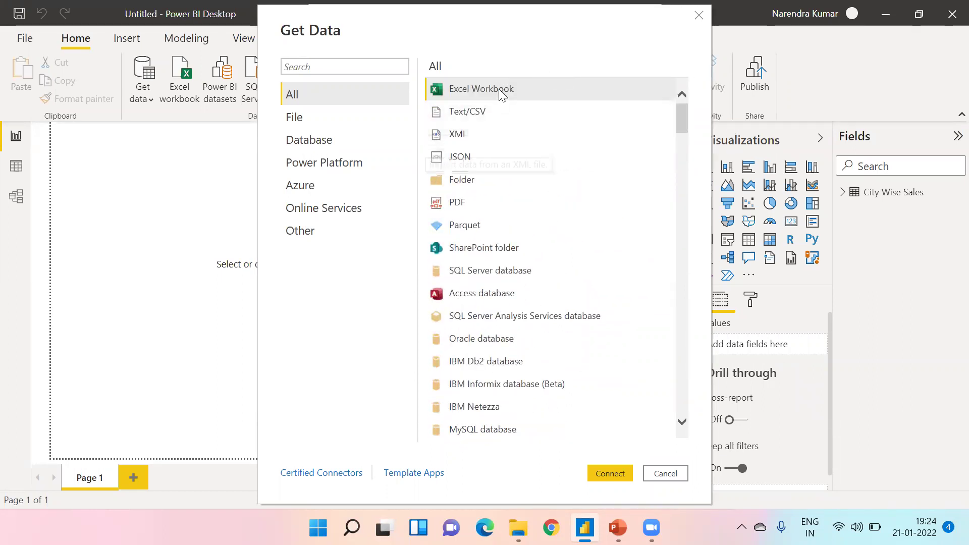
Load the Country Sales sheet from the SAMPLE_DATA Excel workbook into the report
click(620, 476)
click(161, 263)
click(342, 341)
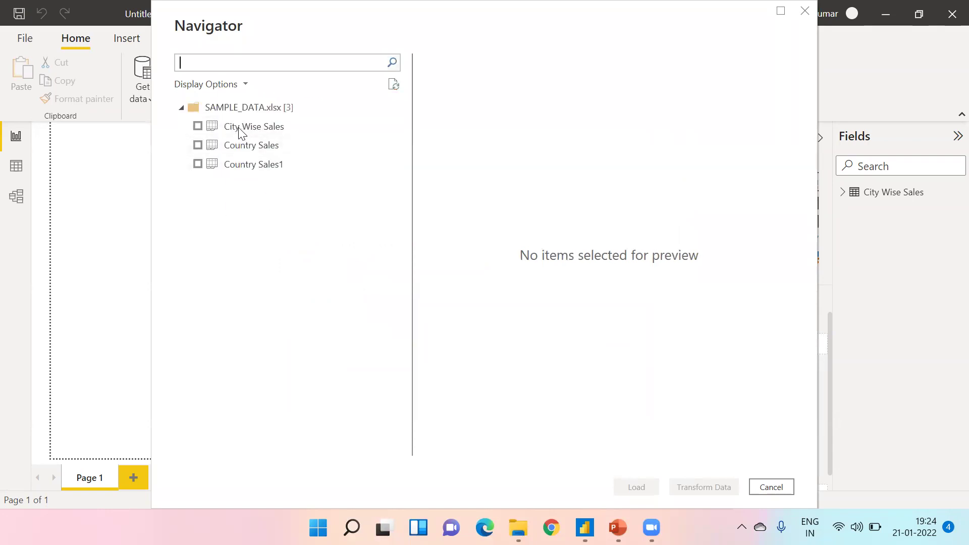
click(197, 145)
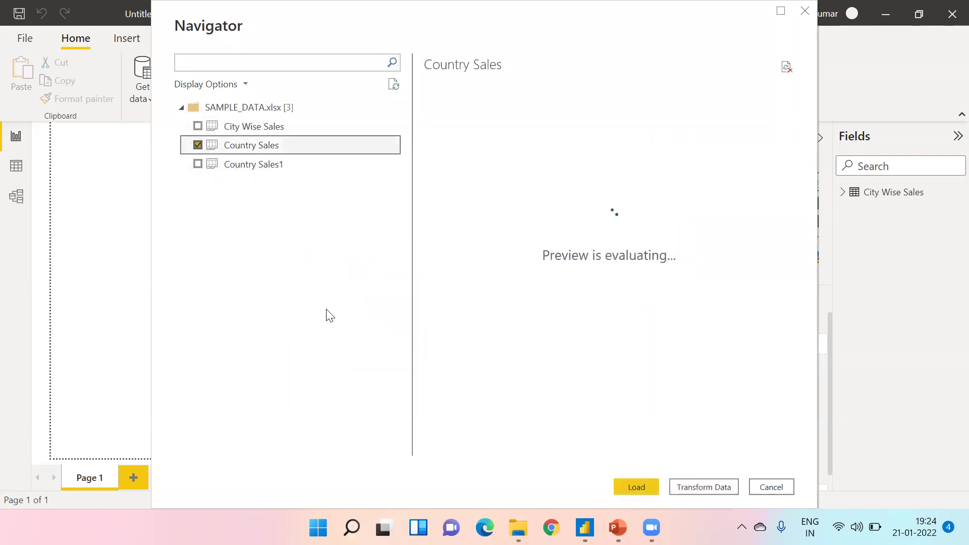
click(634, 486)
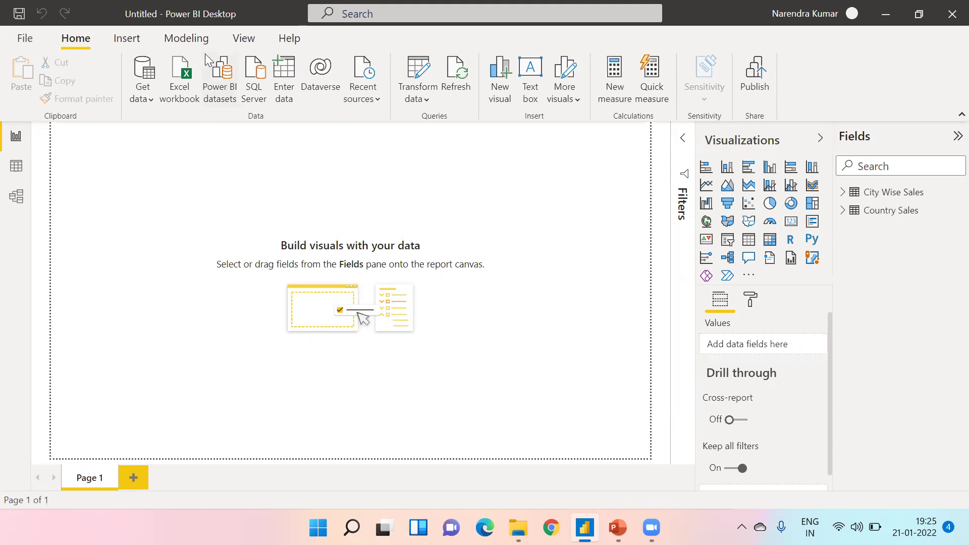
Load the Country Sales1 sheet from the SAMPLE_DATA Excel workbook into the report
click(150, 101)
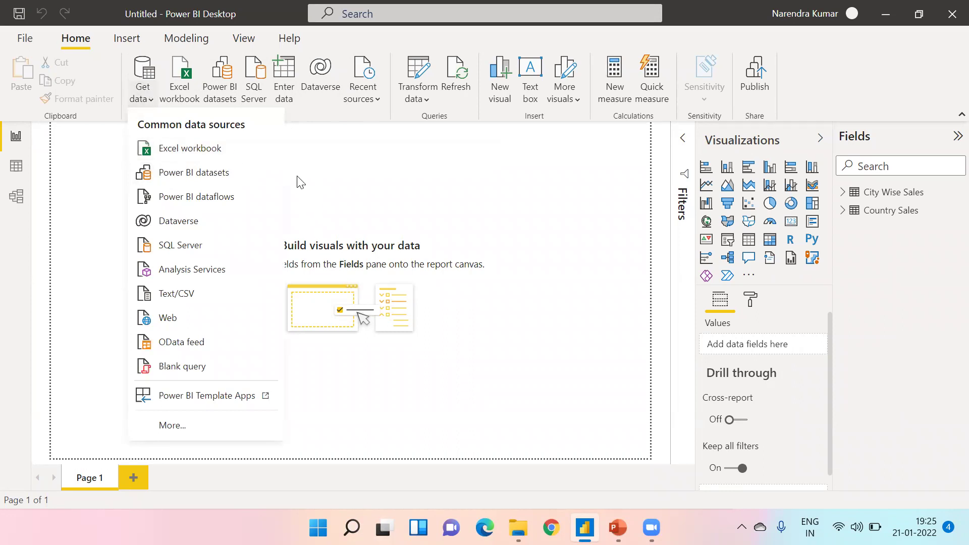
click(148, 102)
click(148, 102)
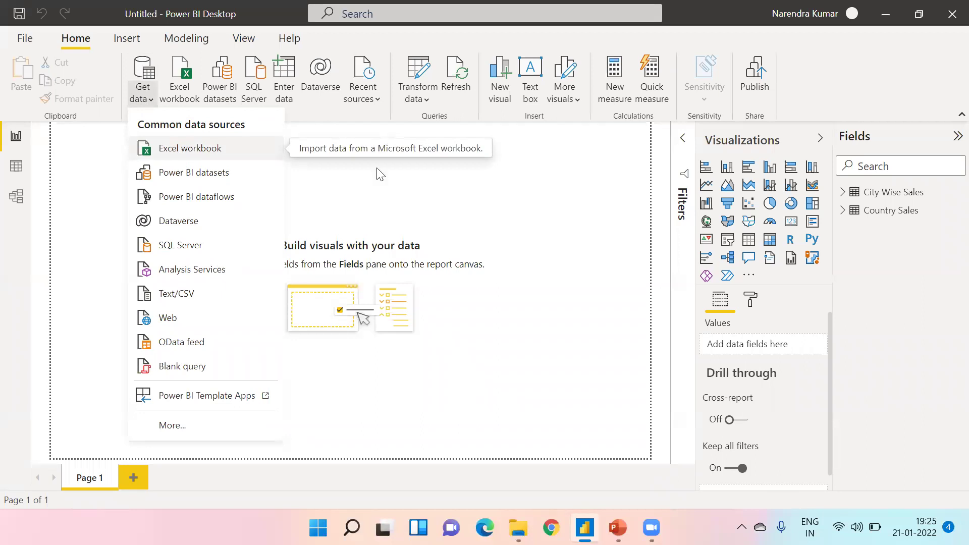
click(367, 204)
click(194, 93)
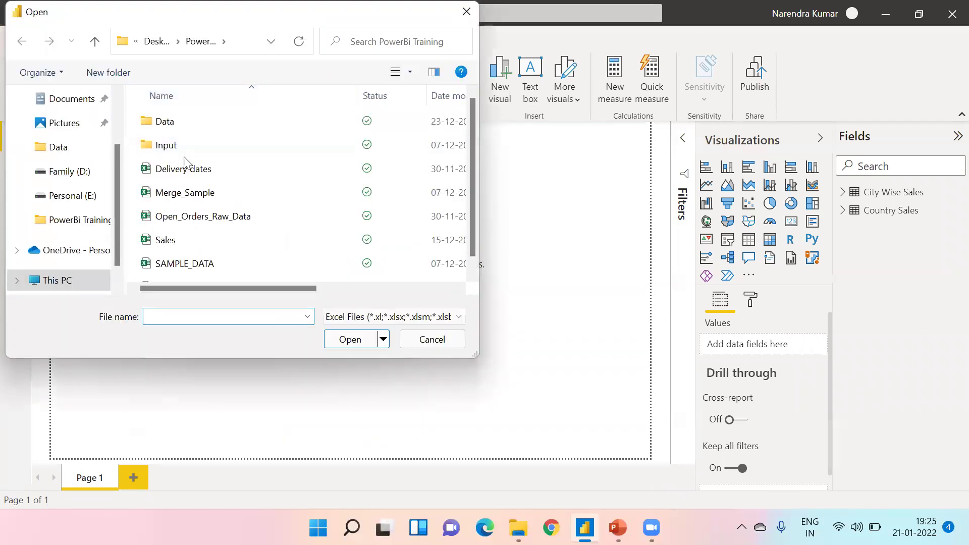
click(194, 269)
click(347, 338)
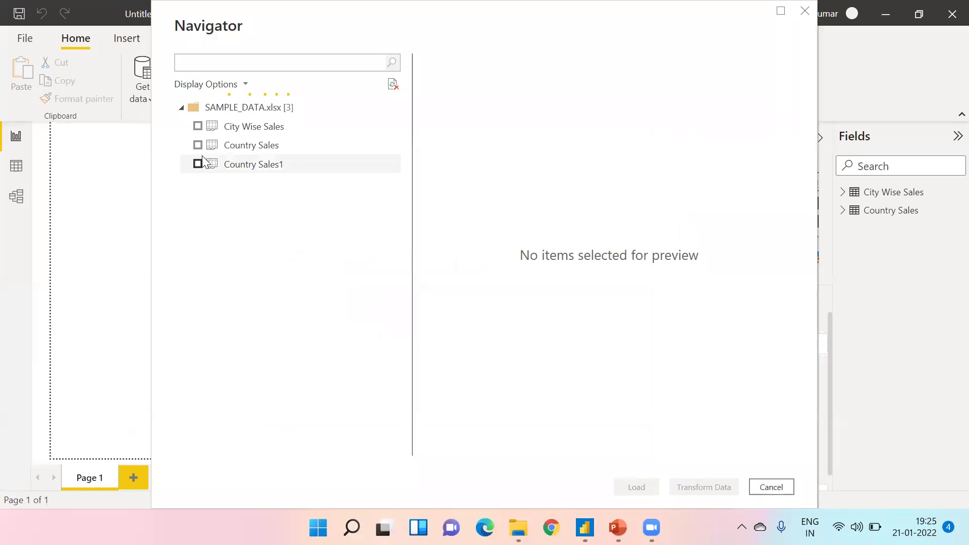
click(197, 164)
click(638, 486)
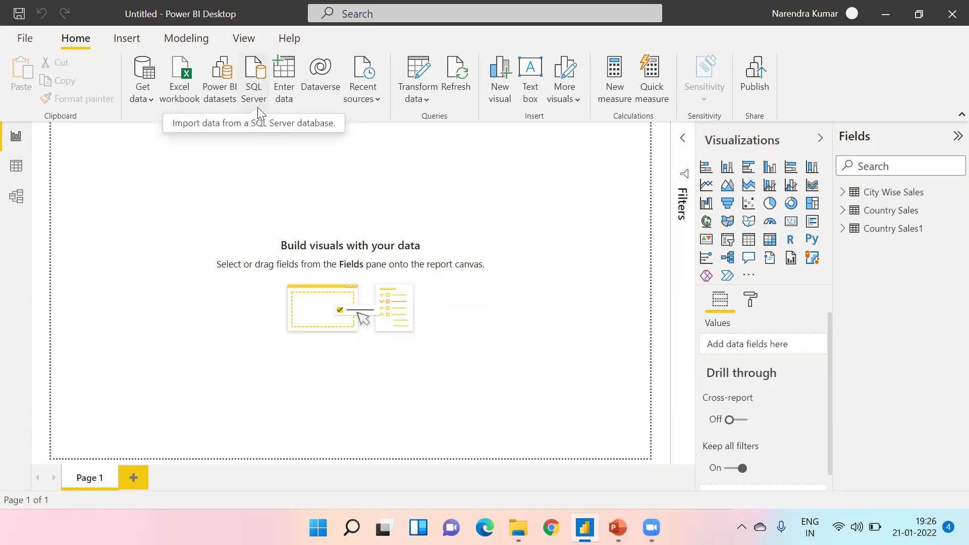
View the full list of Get Data connectors and close it without connecting to a source
click(150, 97)
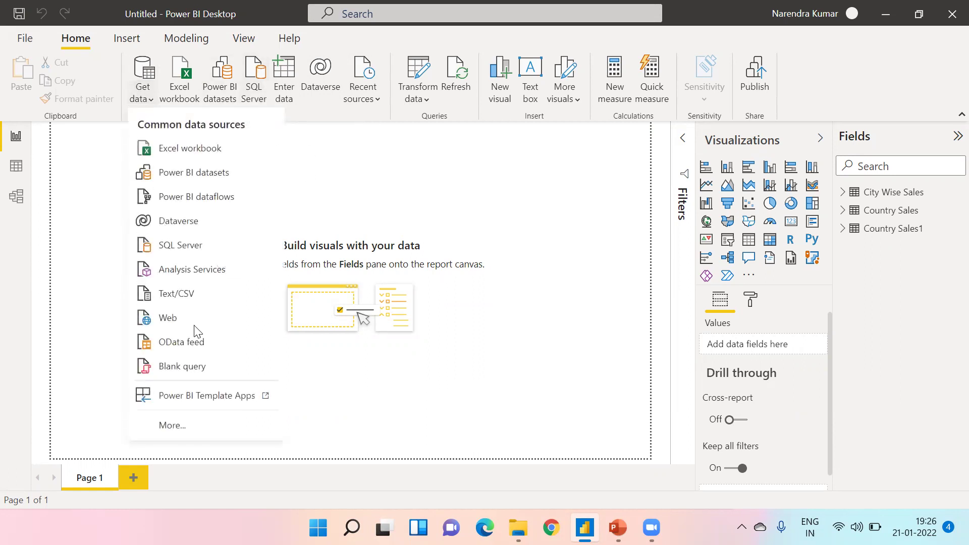
click(198, 430)
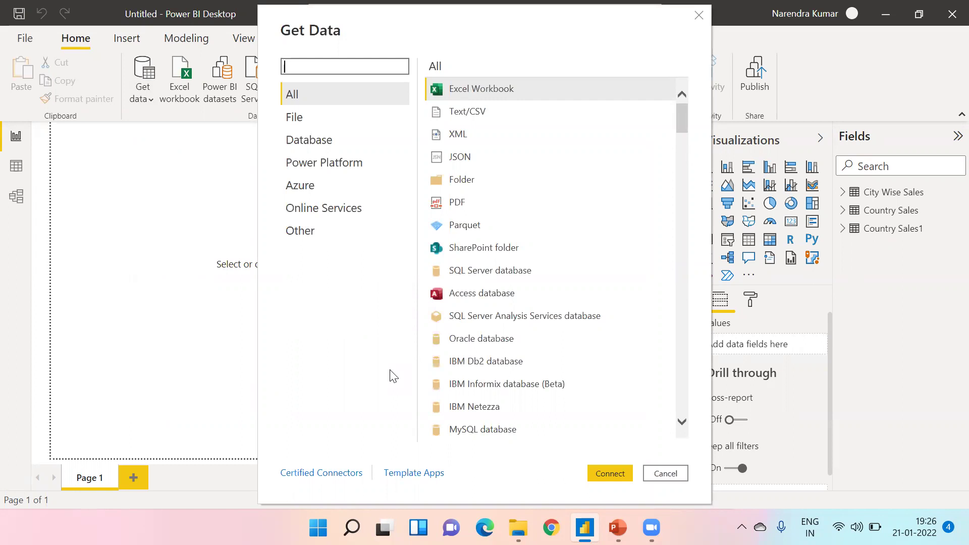
click(665, 474)
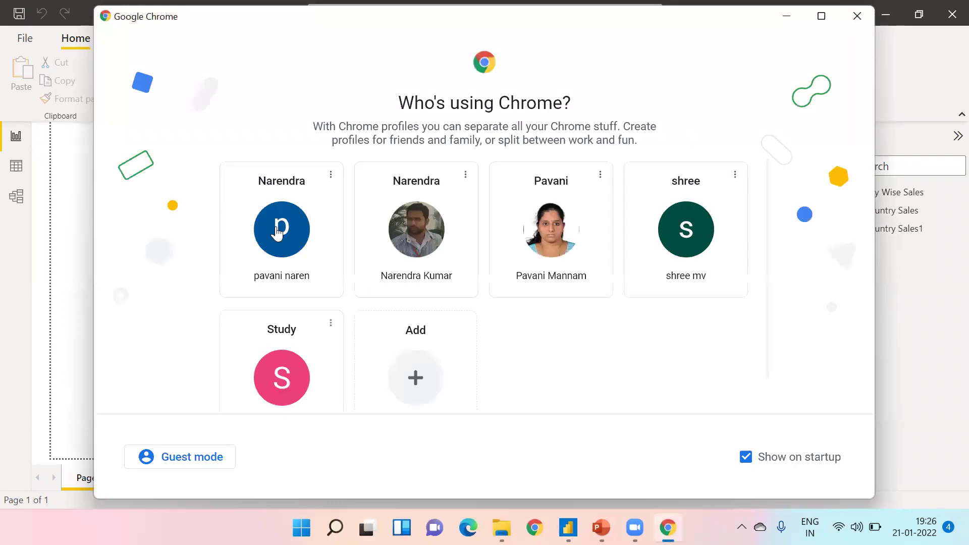
Switch to Chrome, open google.com and search for "us population"
click(278, 233)
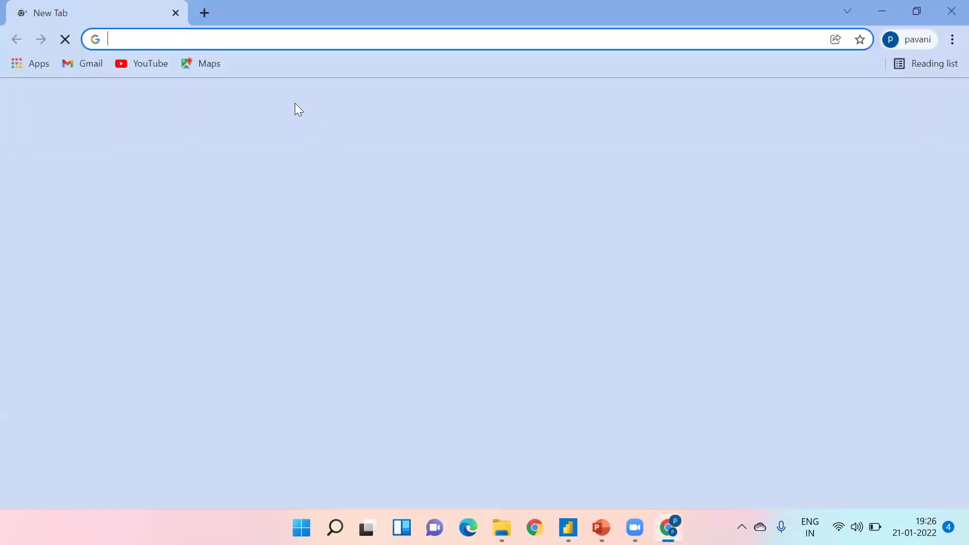
text(go)
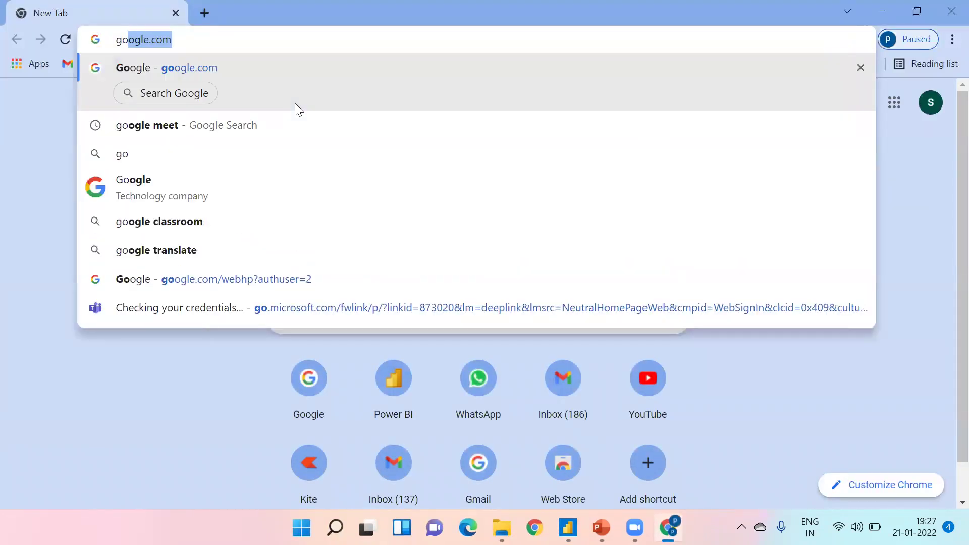
text(ogle.com)
key(Return)
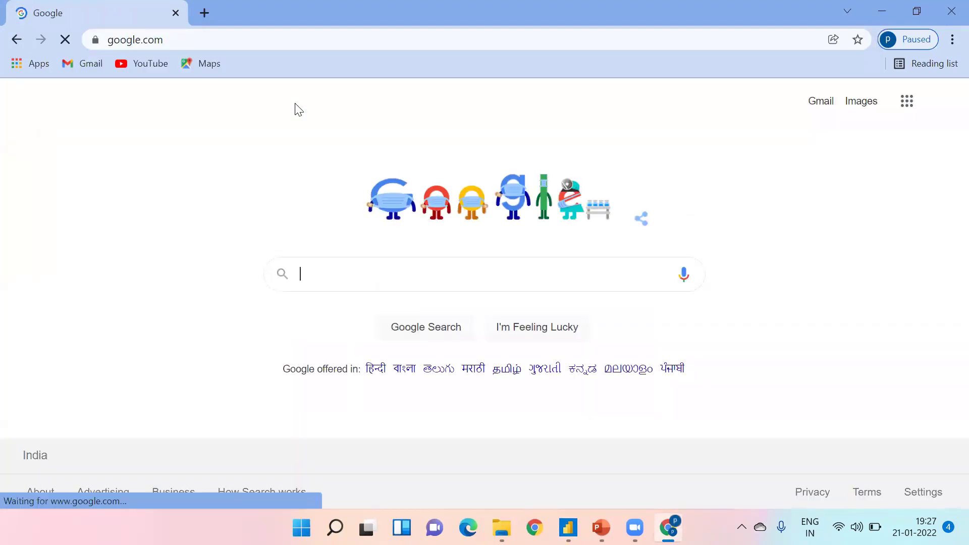
text(us)
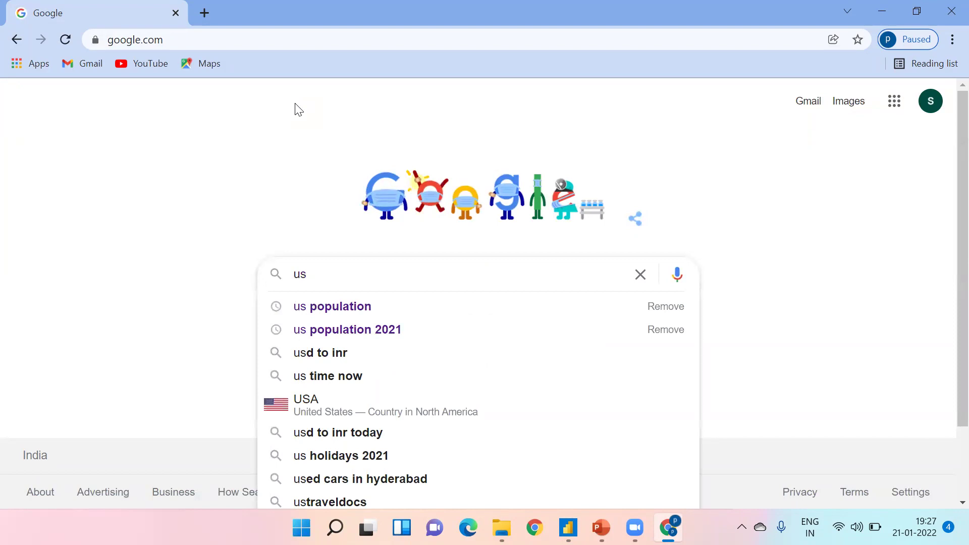
key(Down)
key(Return)
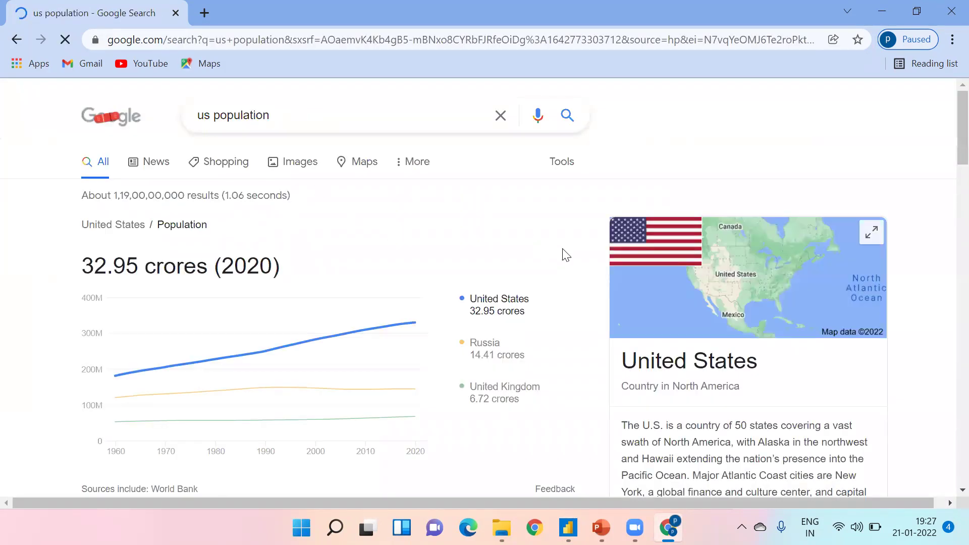
Open the Worldometer United States Population result in a new tab and highlight its "Population of the United States (2020 and historical)" table
scroll(949, 195, down, 1)
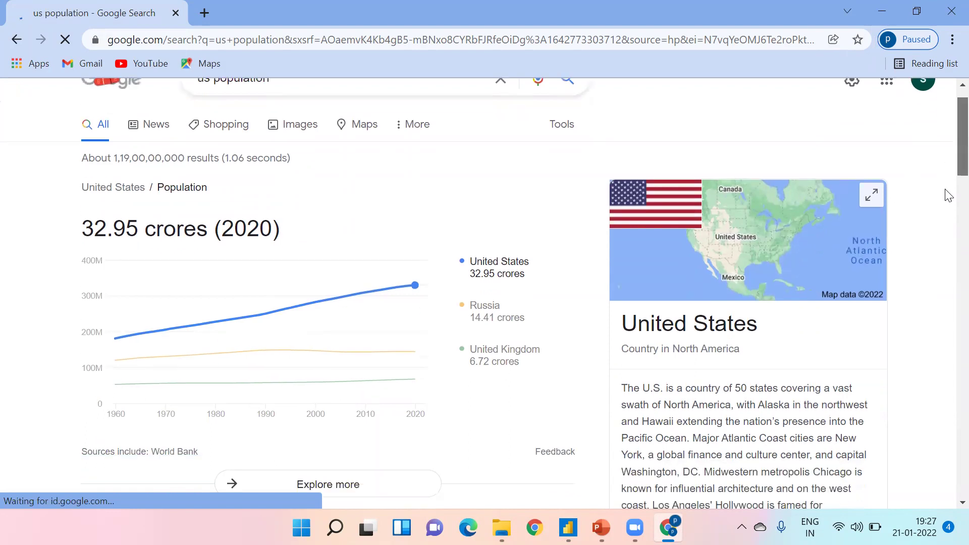
scroll(949, 196, down, 10)
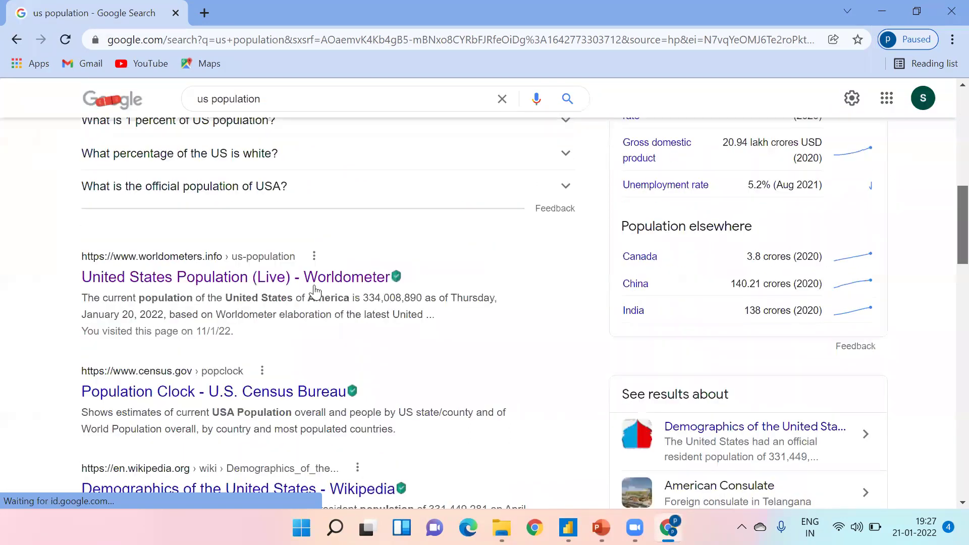
middle_click(314, 286)
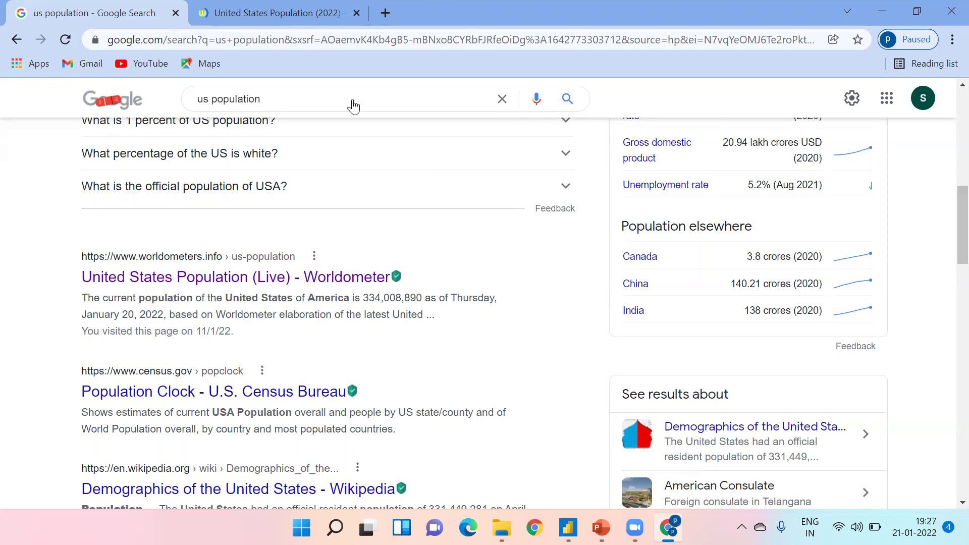
click(248, 26)
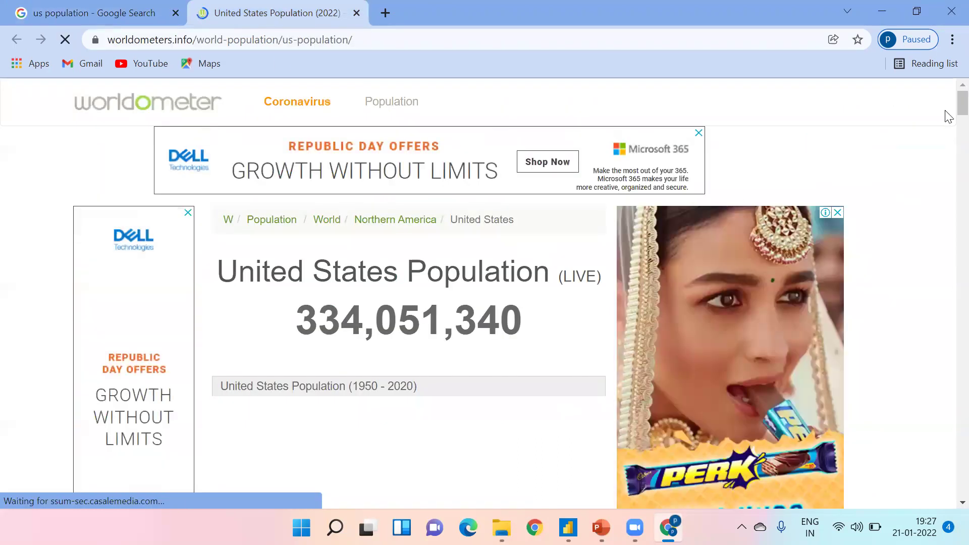
scroll(948, 146, down, 2)
scroll(946, 175, down, 20)
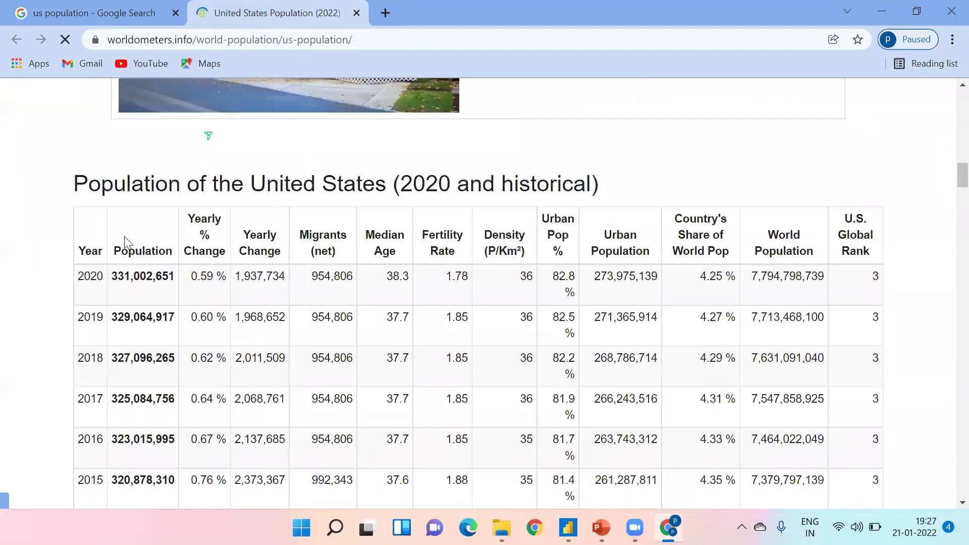
drag(82, 247, 888, 402)
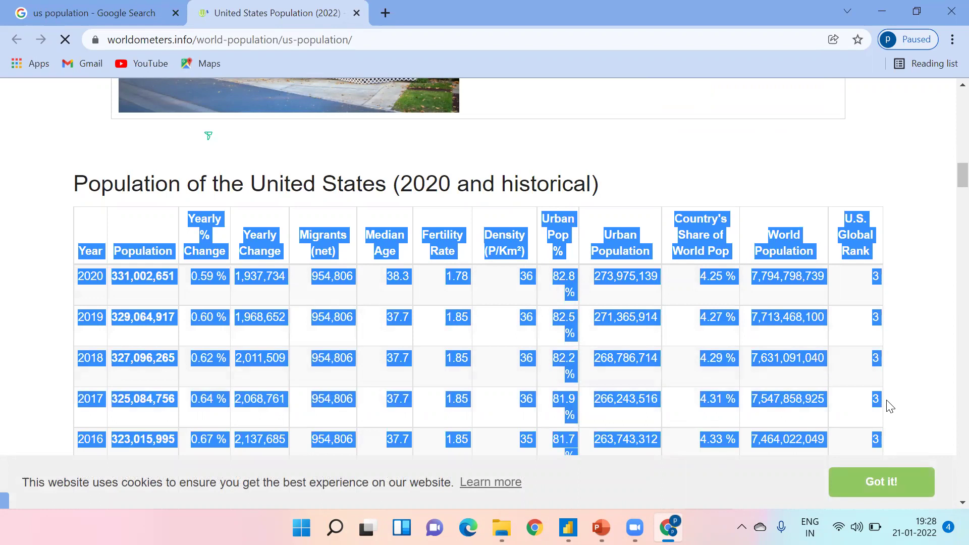
click(514, 95)
Copy the Worldometer page's URL and connect to it from Power BI Desktop as a basic Web data source
click(377, 36)
key(ctrl+c)
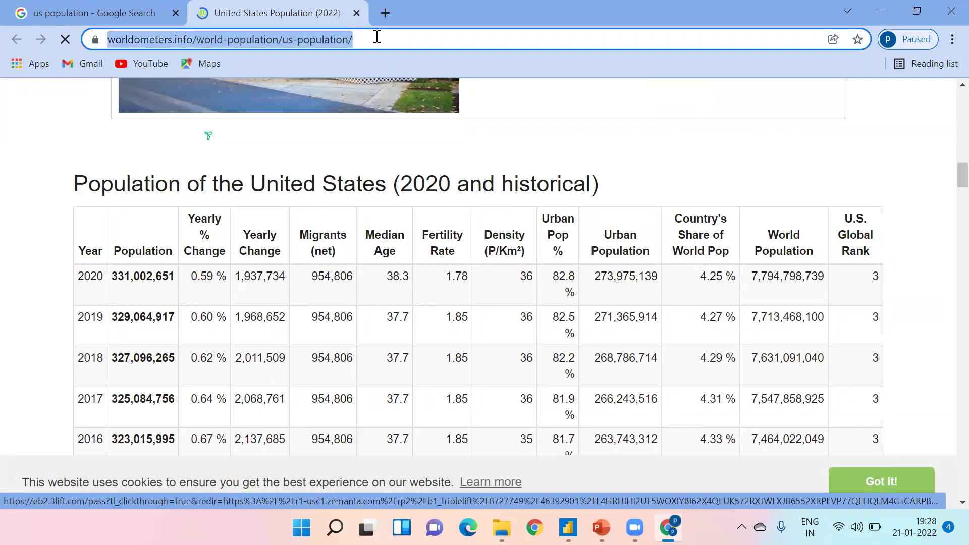
key(alt+Tab)
key(alt+Tab)
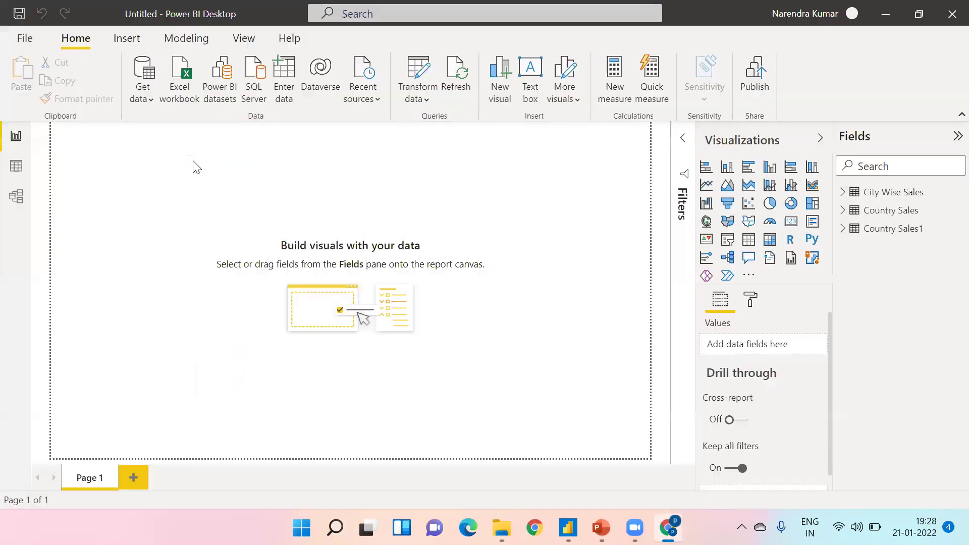
click(145, 102)
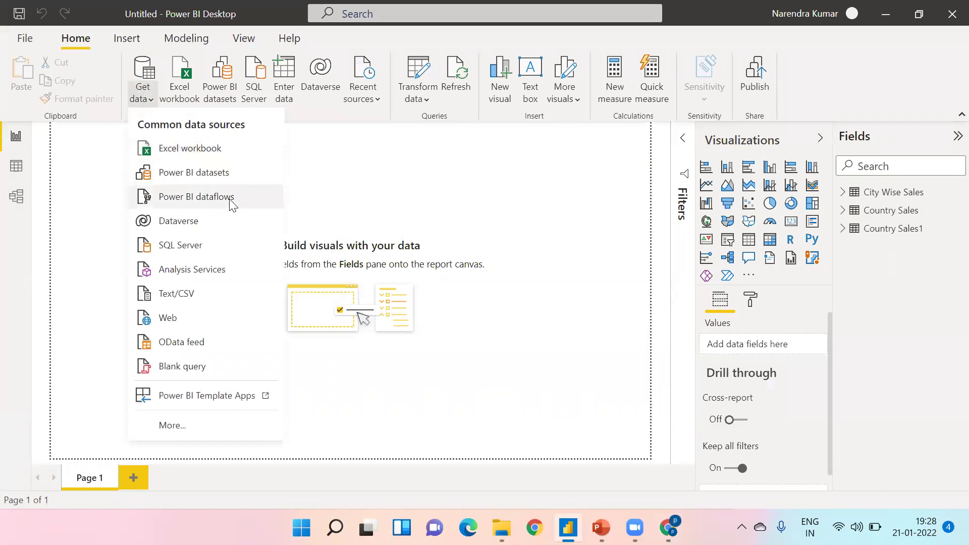
click(191, 323)
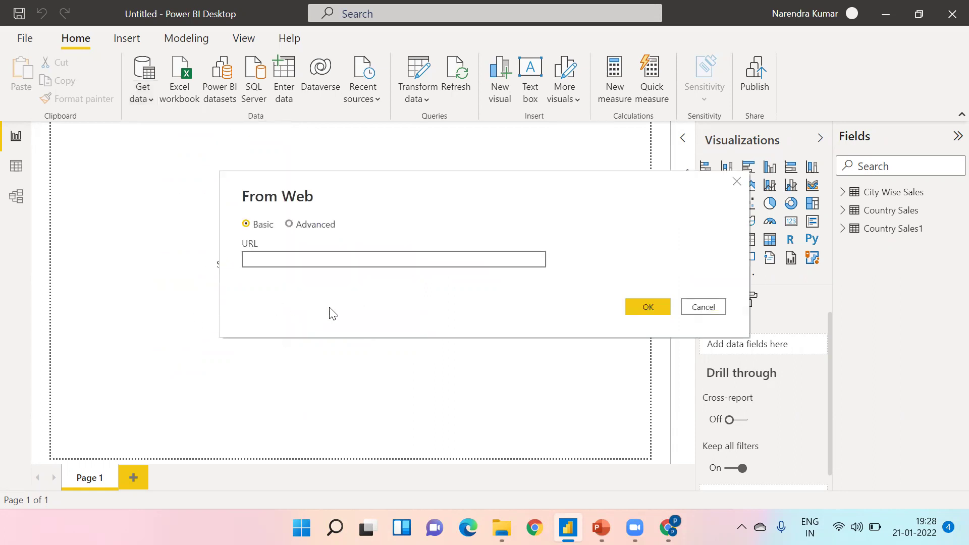
key(ctrl+v)
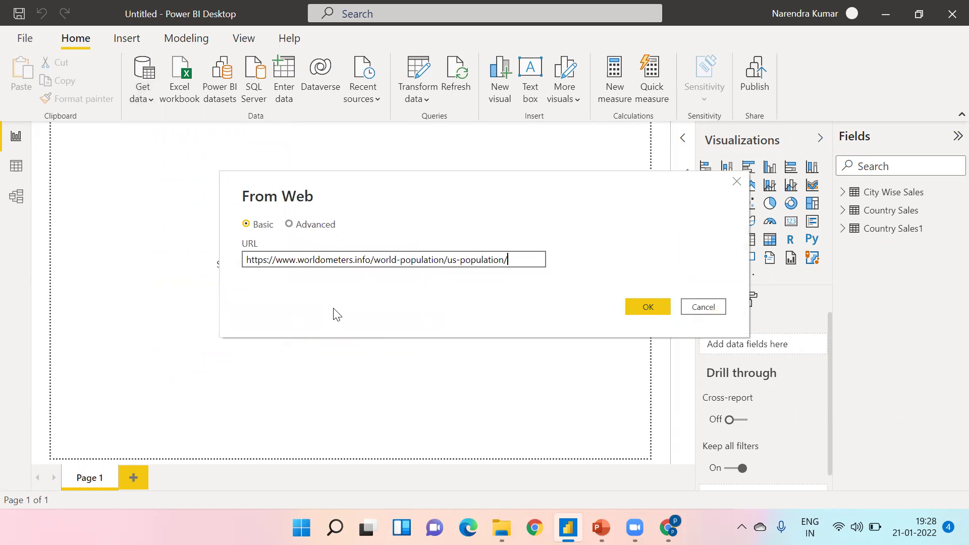
click(648, 317)
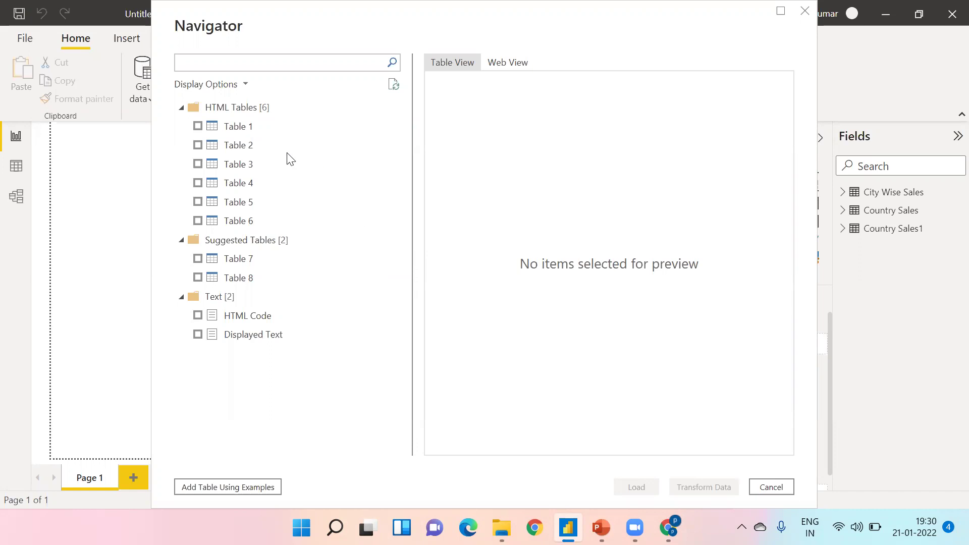
Preview HTML Tables 1, 2 and 3 one after another without keeping them, and select only Table 4
click(197, 126)
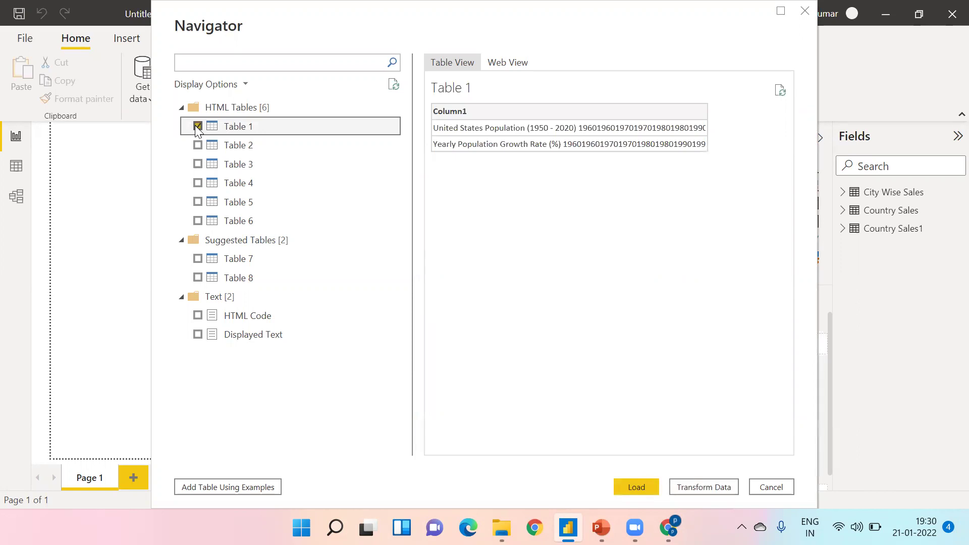
click(198, 126)
click(197, 146)
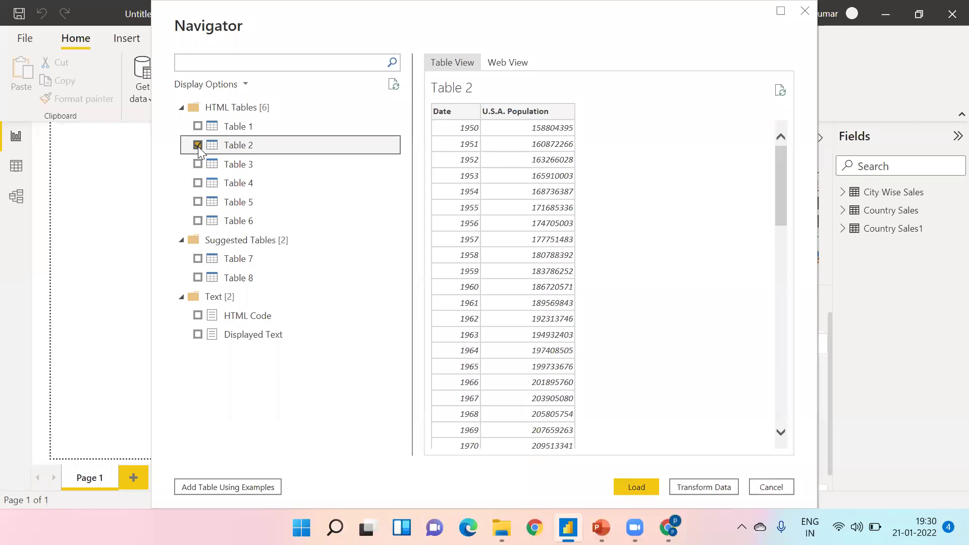
click(198, 146)
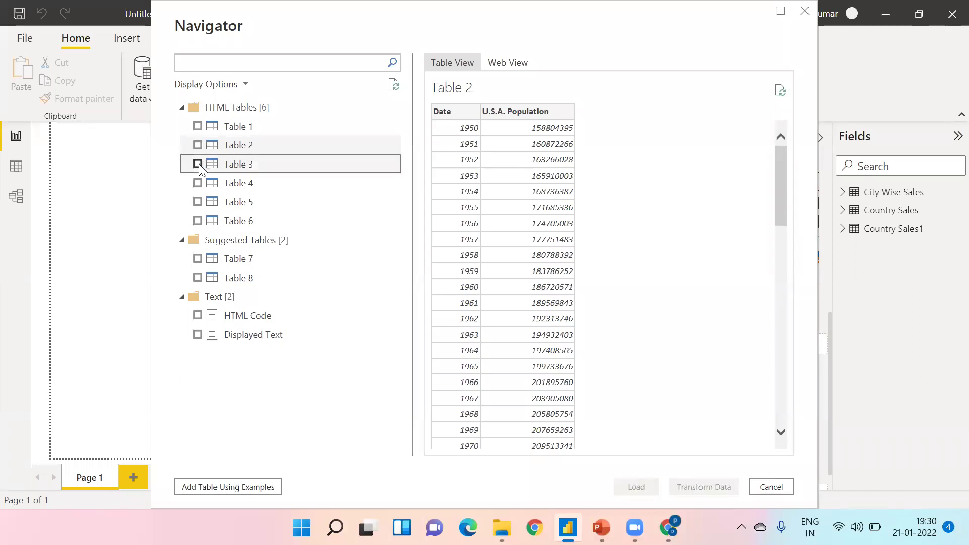
click(197, 164)
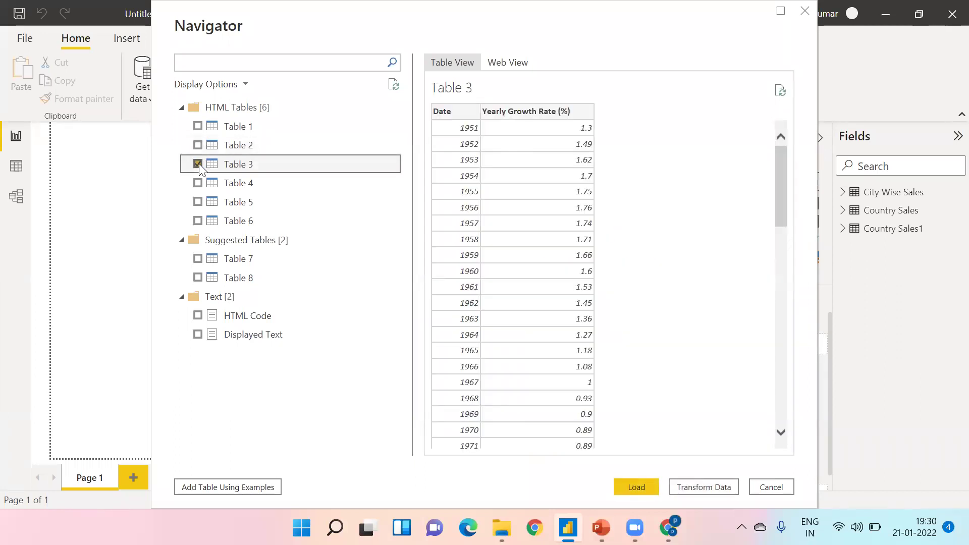
click(198, 165)
click(198, 183)
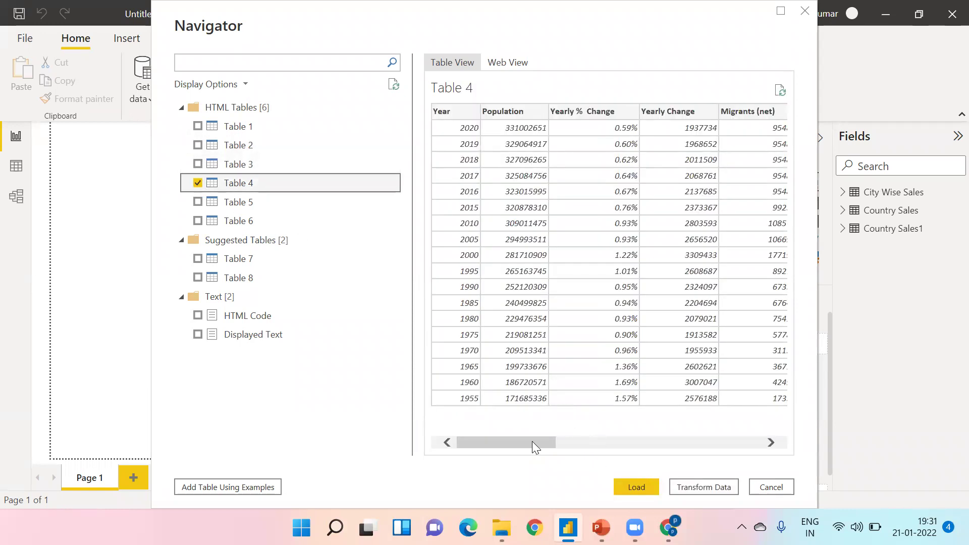
Compare Table 4's columns through U.S. Global Rank with the historical population table on the Worldometer page in Chrome
drag(535, 447, 770, 454)
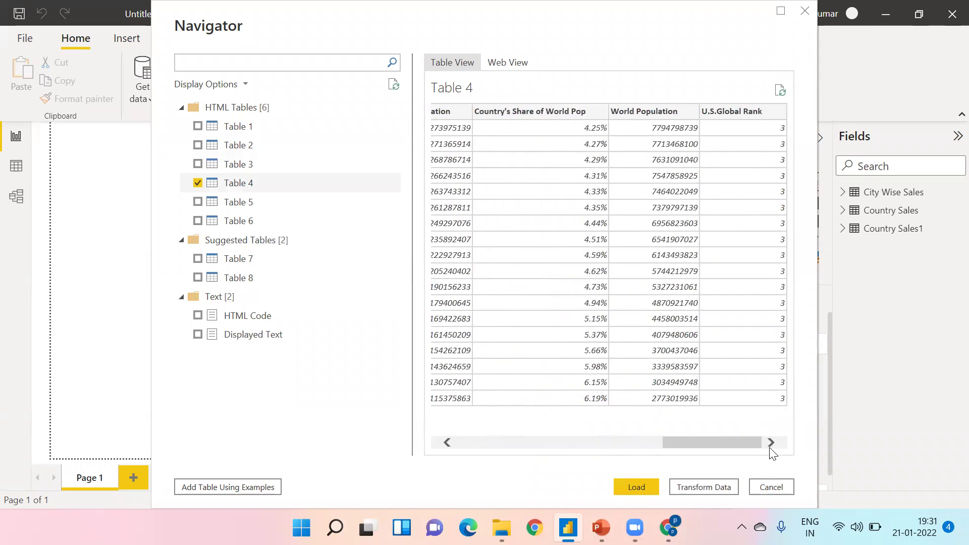
key(alt+Tab)
key(Tab)
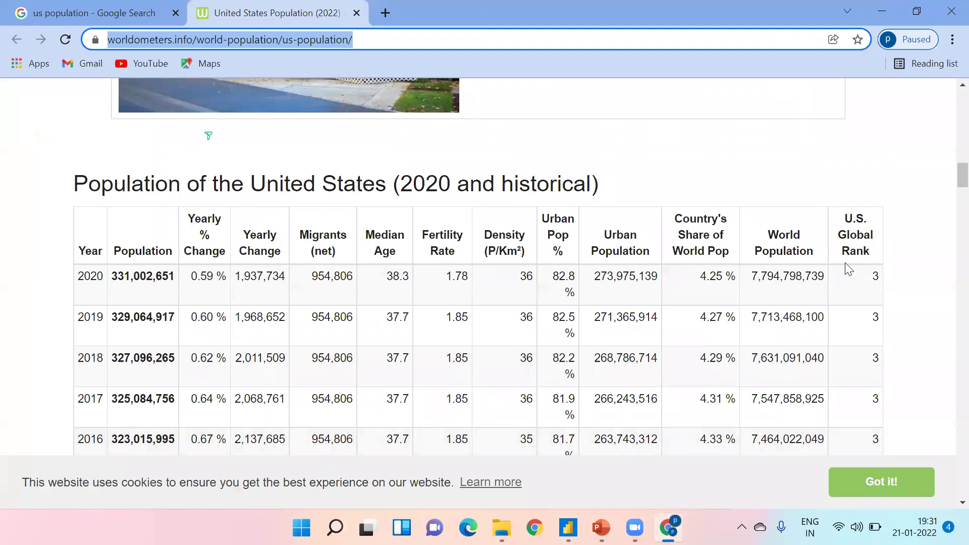
Return to Power BI Desktop, review Table 4's columns in the preview, and load Table 4 into the report
key(alt+Tab)
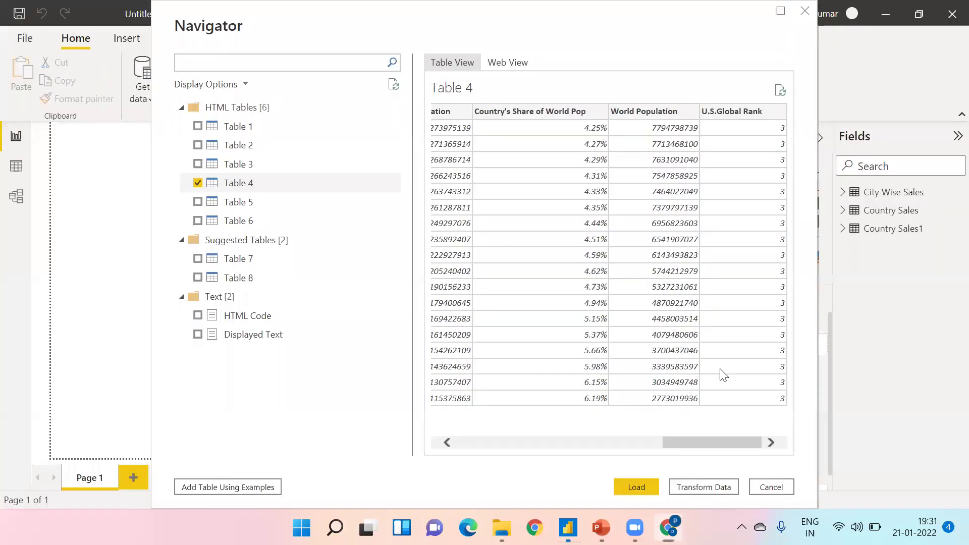
drag(733, 438, 524, 437)
scroll(505, 444, left, 3)
scroll(505, 444, right, 10)
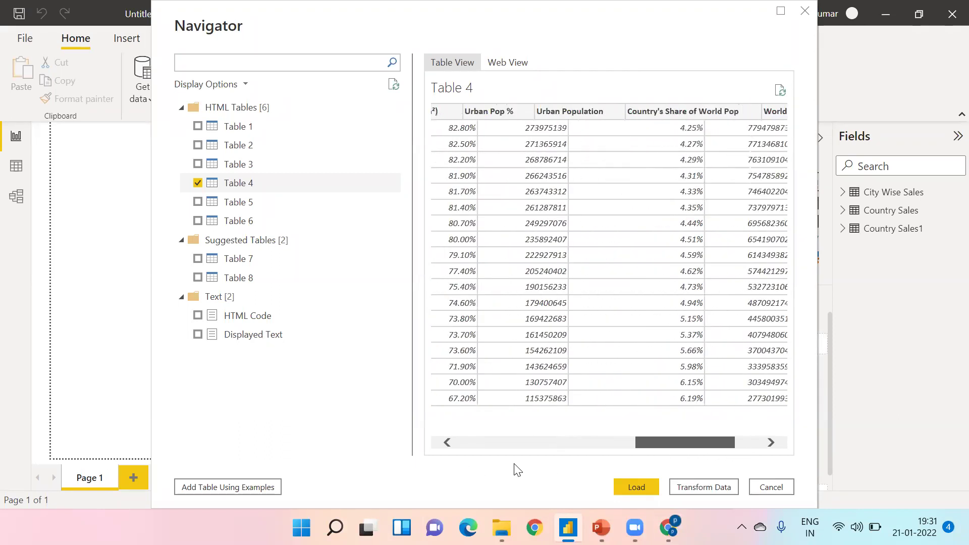
scroll(510, 444, left, 10)
scroll(504, 444, left, 2)
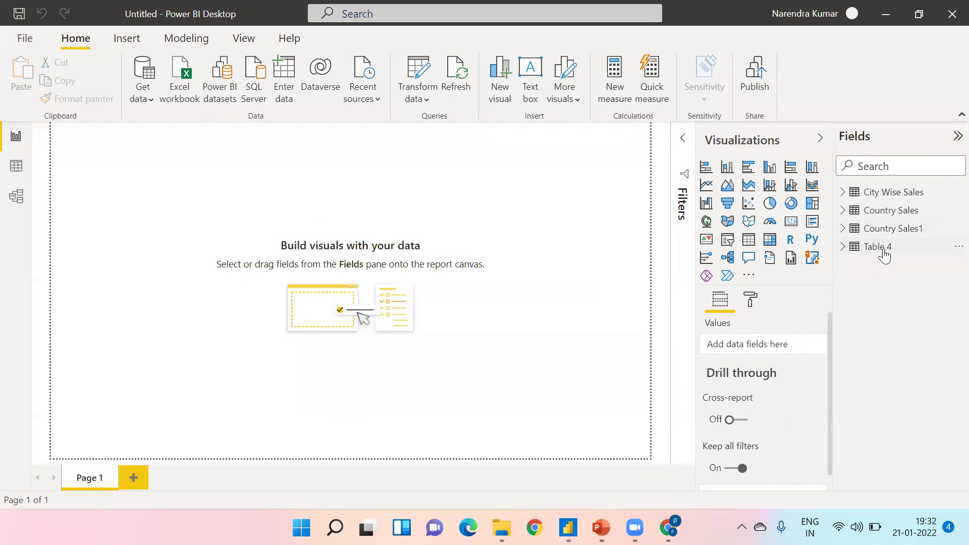
mouse_move(884, 255)
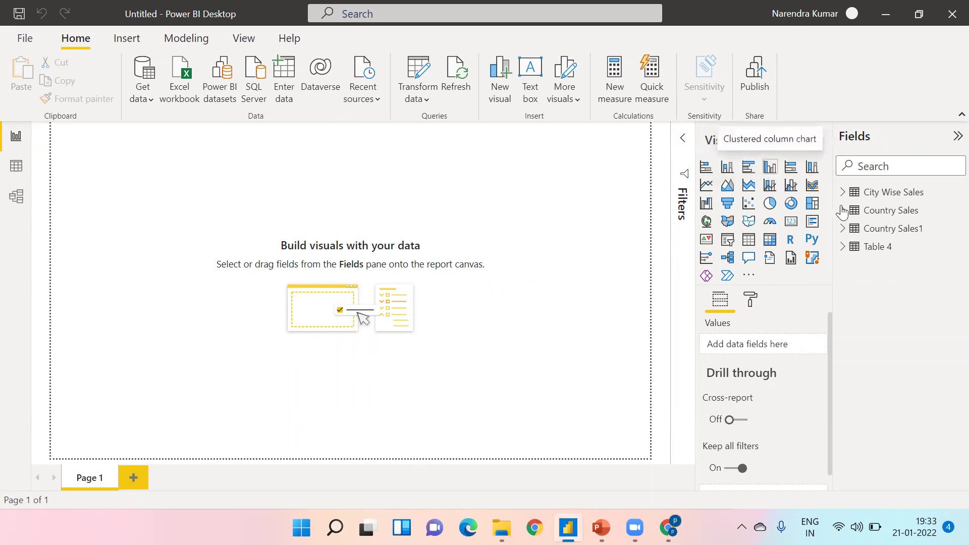
Build a clustered column chart from City Wise Sales with Country on the axis and Sales as the values
click(853, 192)
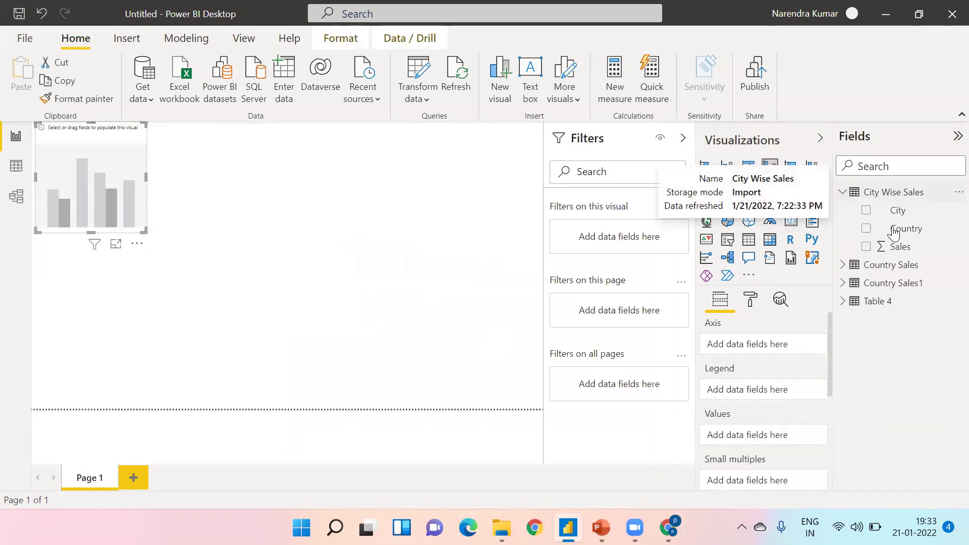
drag(897, 239, 738, 353)
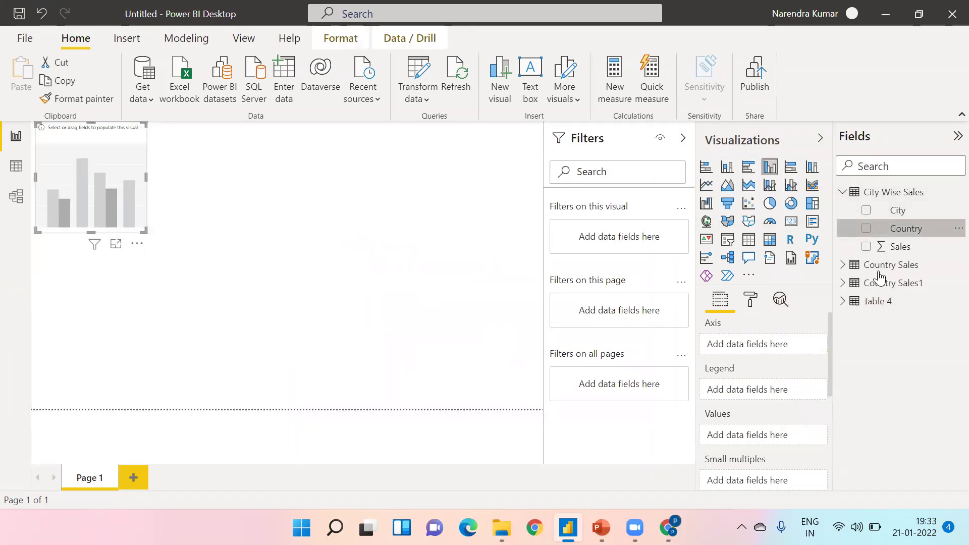
drag(891, 252, 769, 444)
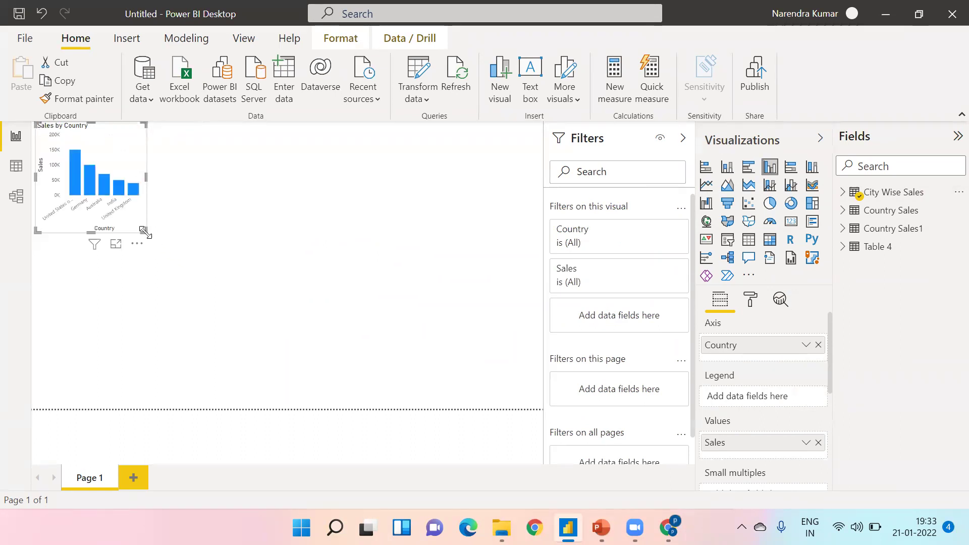
Reposition and enlarge the Sales by Country chart to fill most of the page, and collapse the Filters area
drag(146, 231, 210, 258)
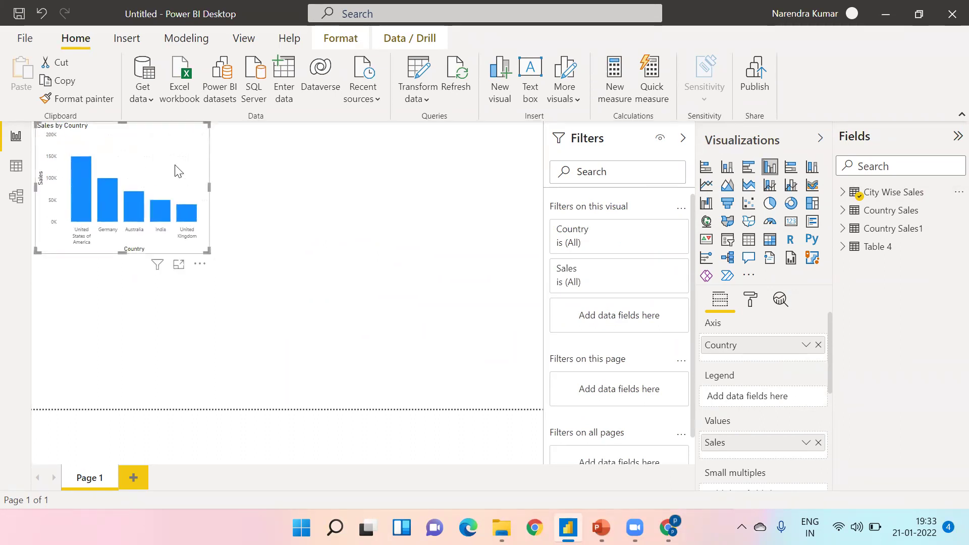
drag(161, 154, 75, 456)
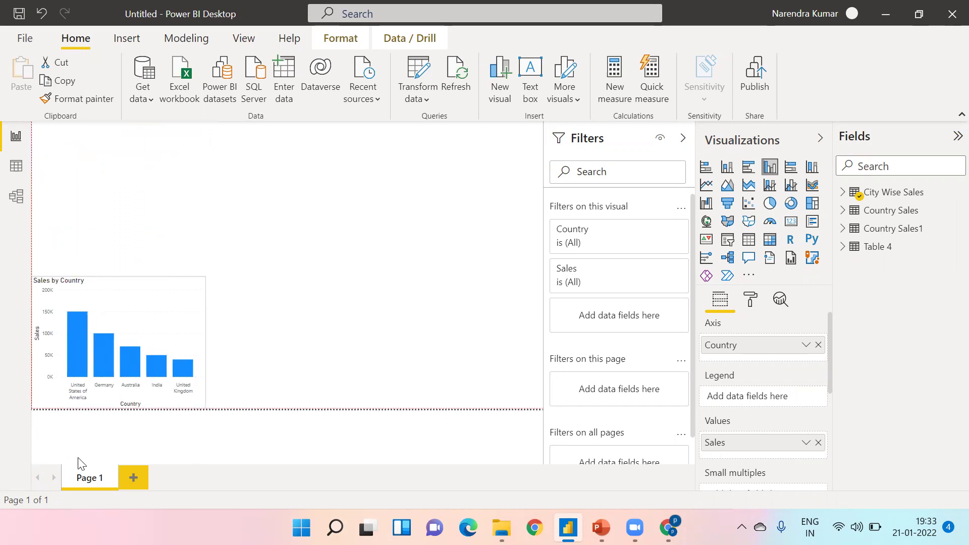
drag(139, 305, 190, 177)
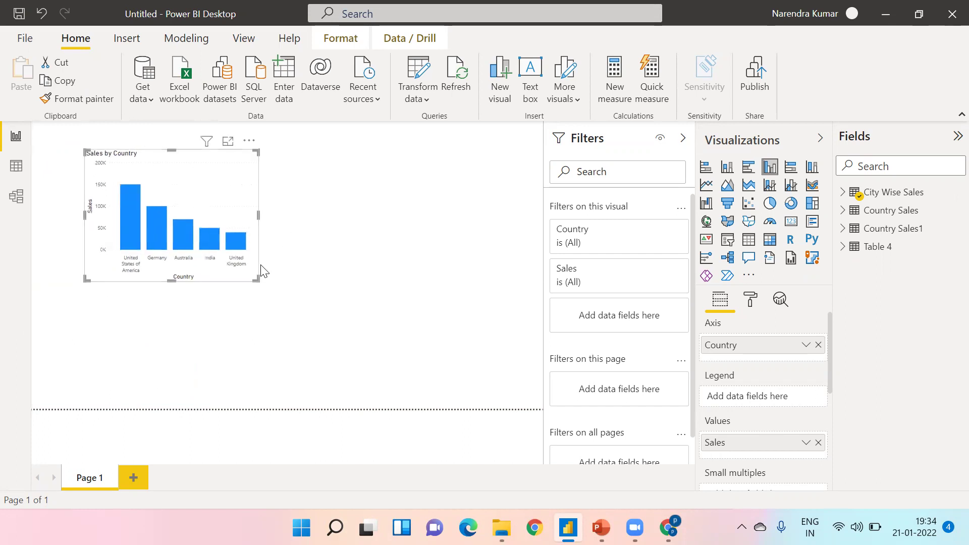
drag(256, 278, 474, 387)
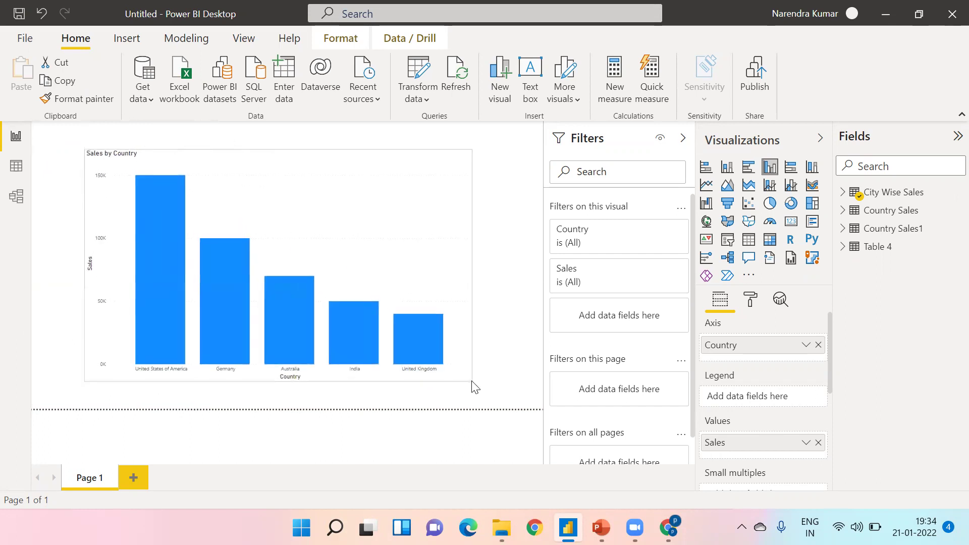
click(520, 263)
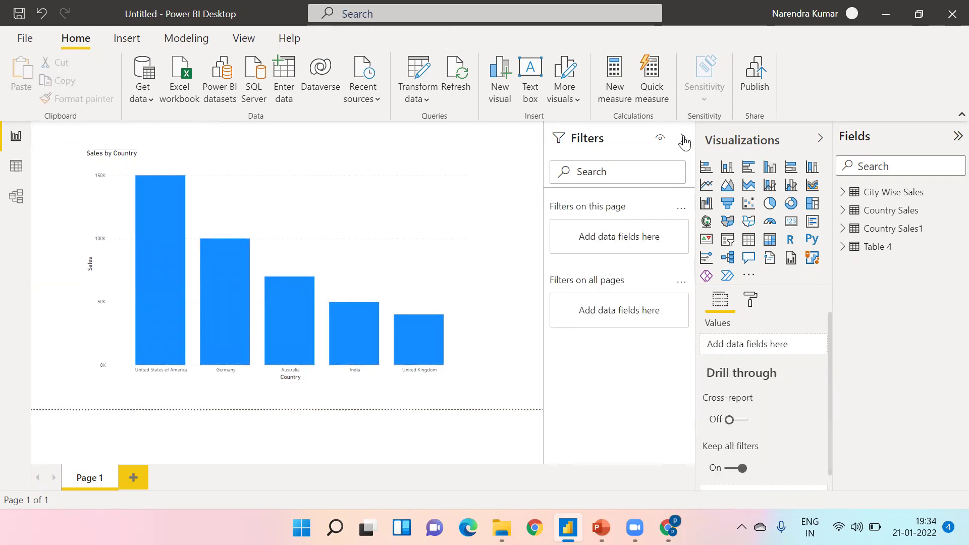
click(683, 139)
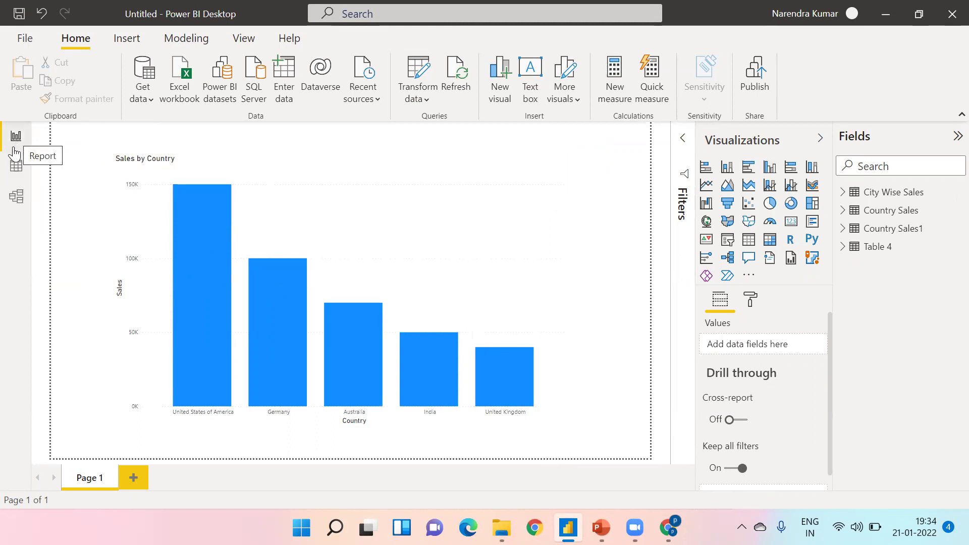
Inspect the rows of City Wise Sales, Country Sales, Country Sales1 and Table 4 in Data view, through Table 4's U.S.Global Rank column
click(16, 166)
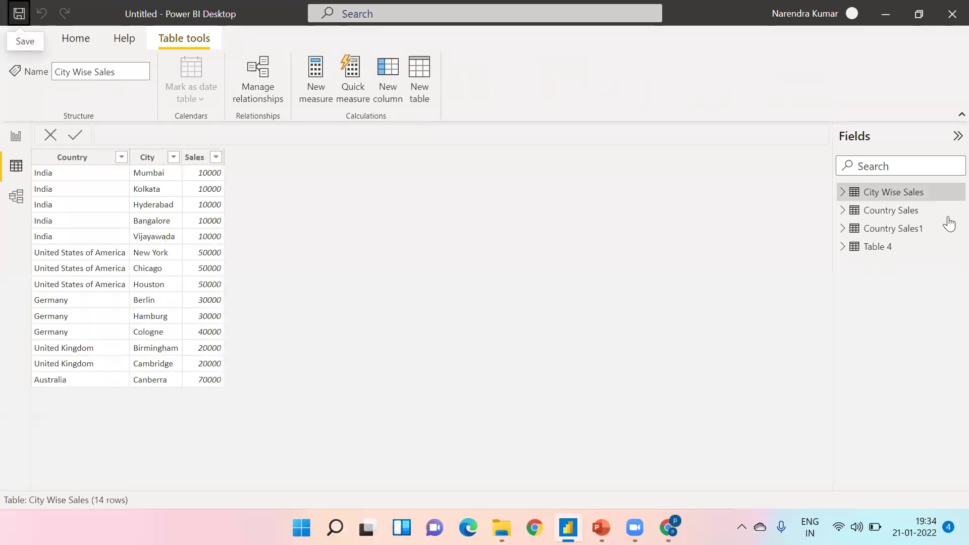
click(879, 218)
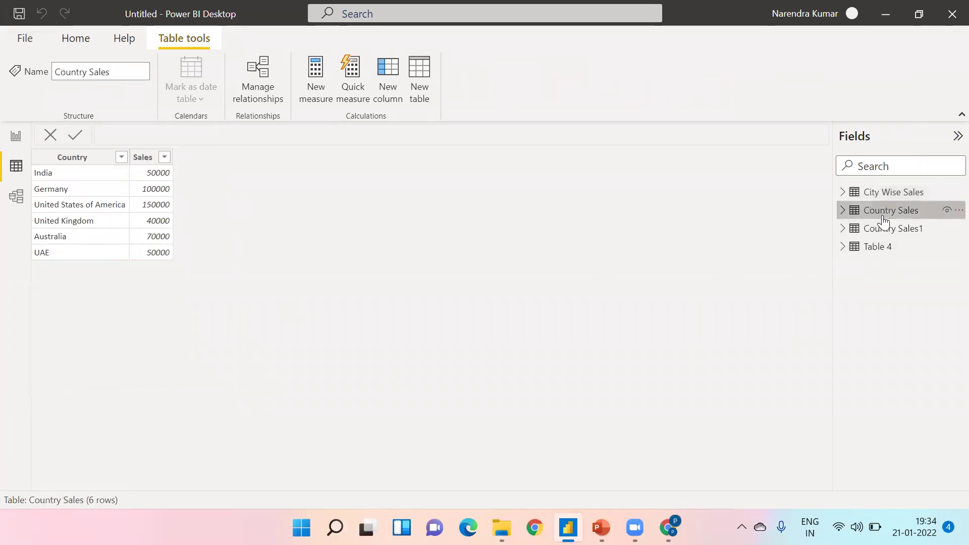
click(895, 234)
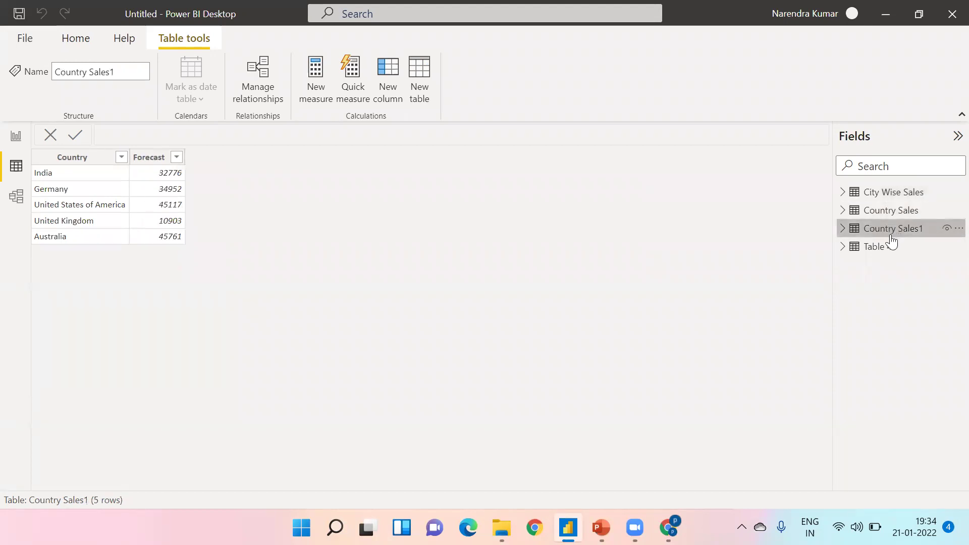
click(883, 252)
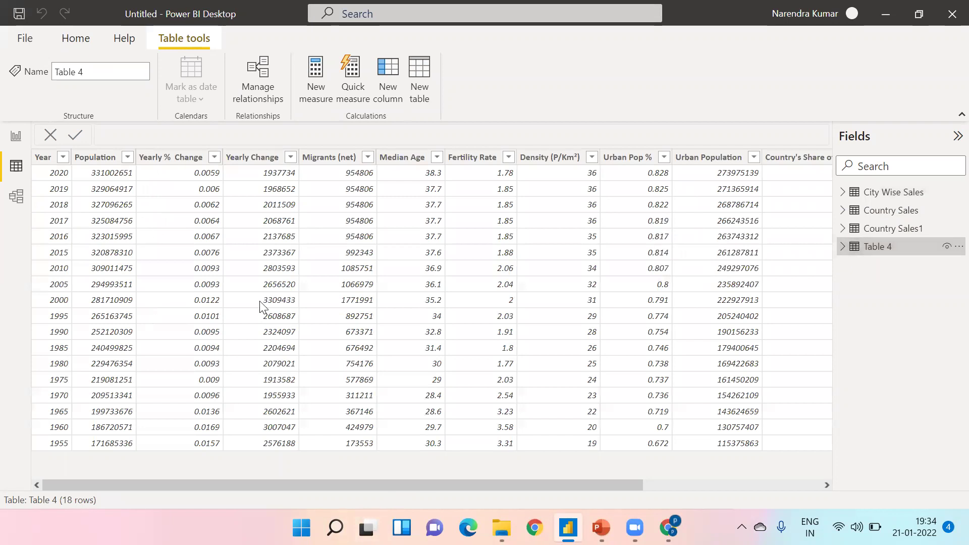
drag(398, 485, 755, 364)
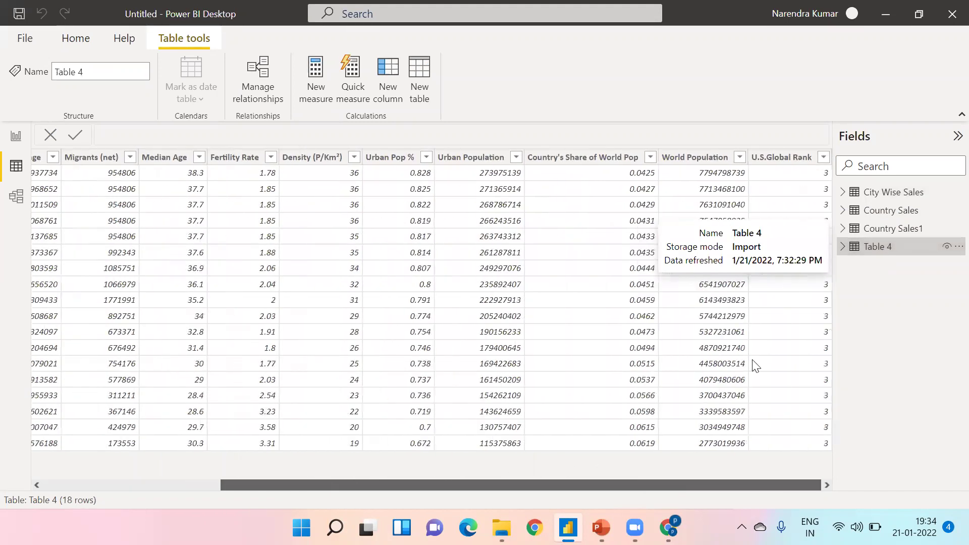
Go through the four imported tables again in Data view, ending on Country Sales
click(878, 194)
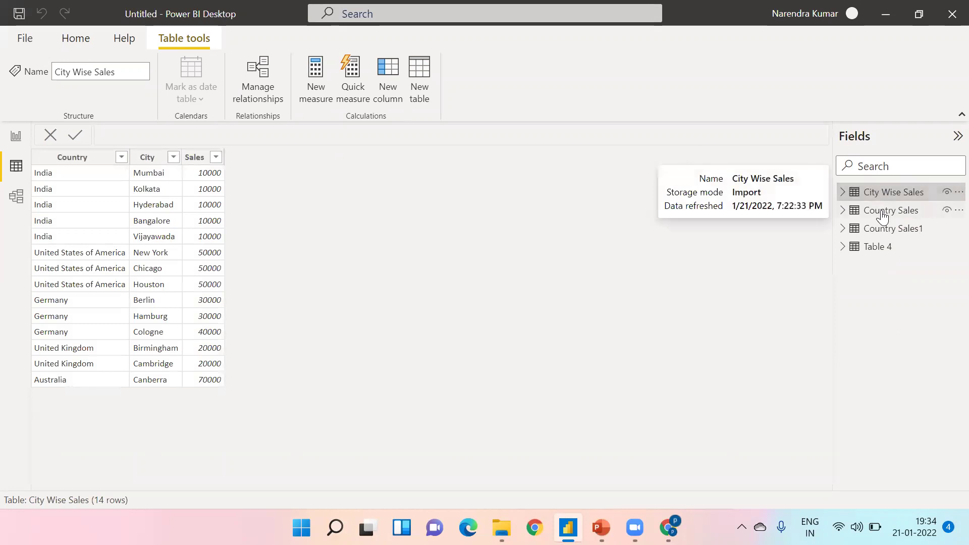
click(883, 211)
click(887, 231)
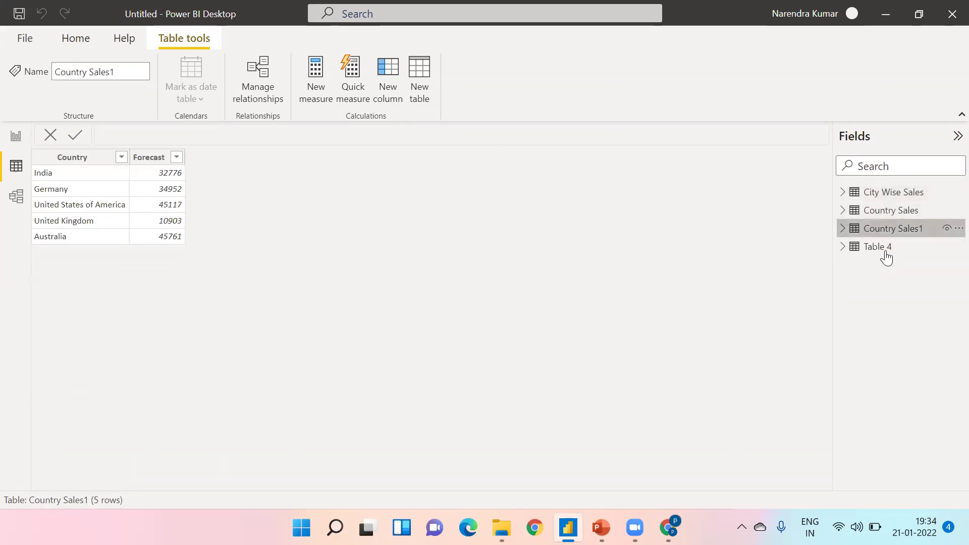
click(885, 247)
click(888, 198)
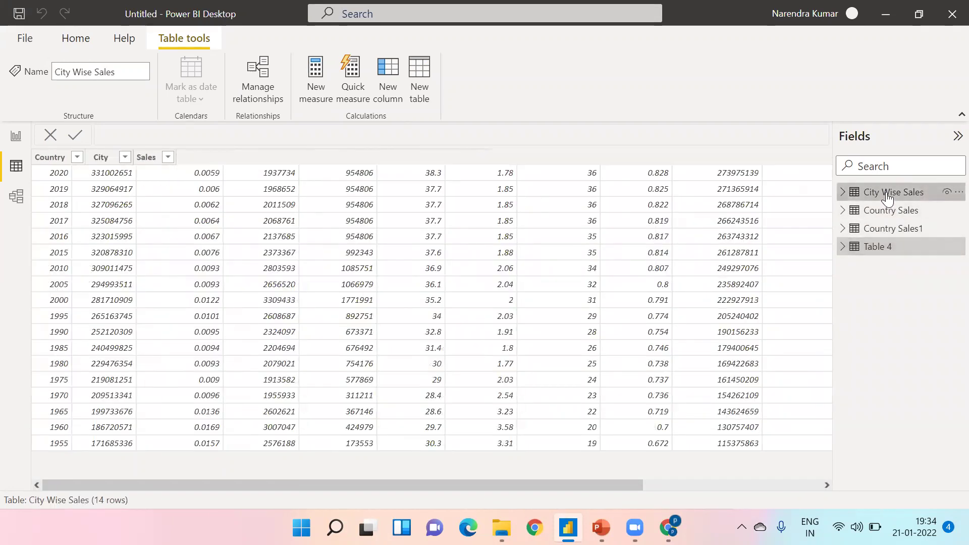
click(887, 214)
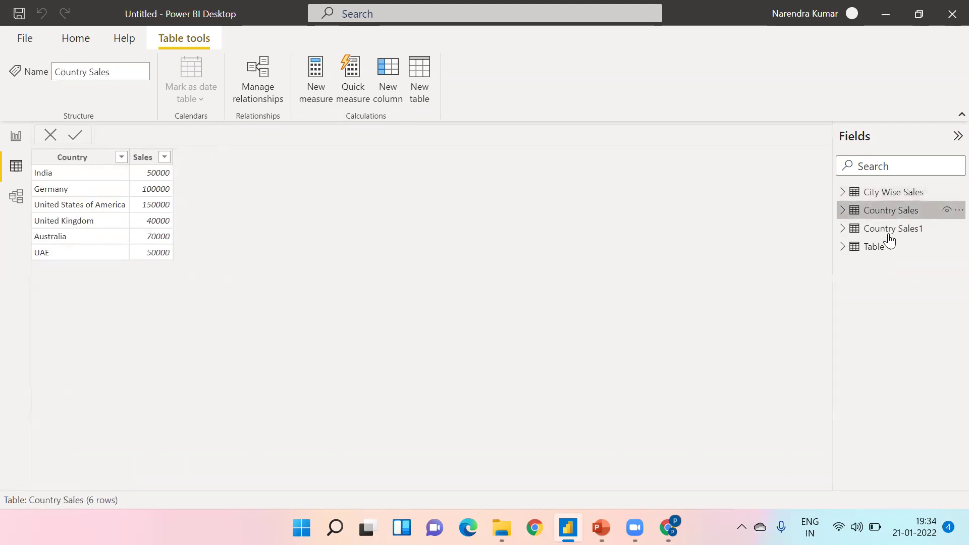
Examine the table relationships in Model view, compare the Report, Data and Model views, and return to Report view
click(15, 198)
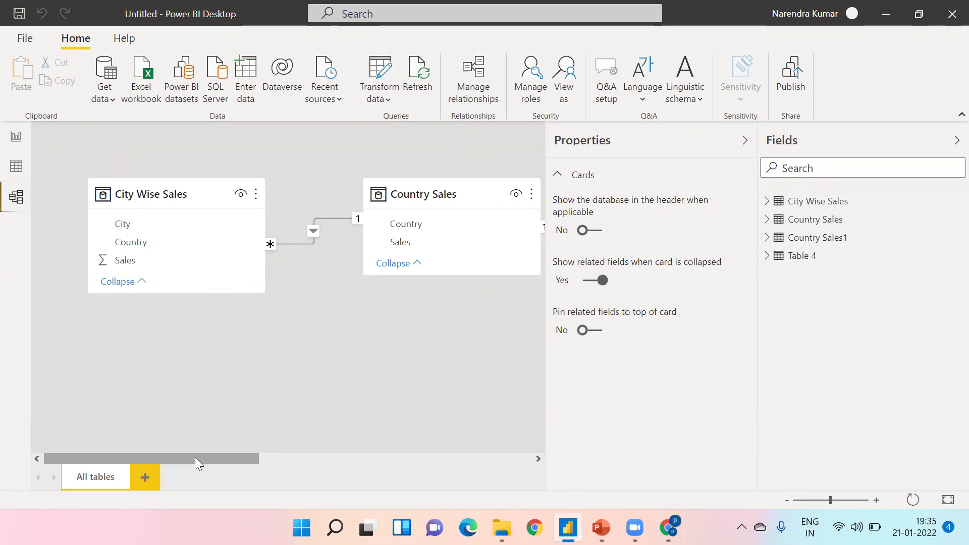
click(16, 137)
click(17, 166)
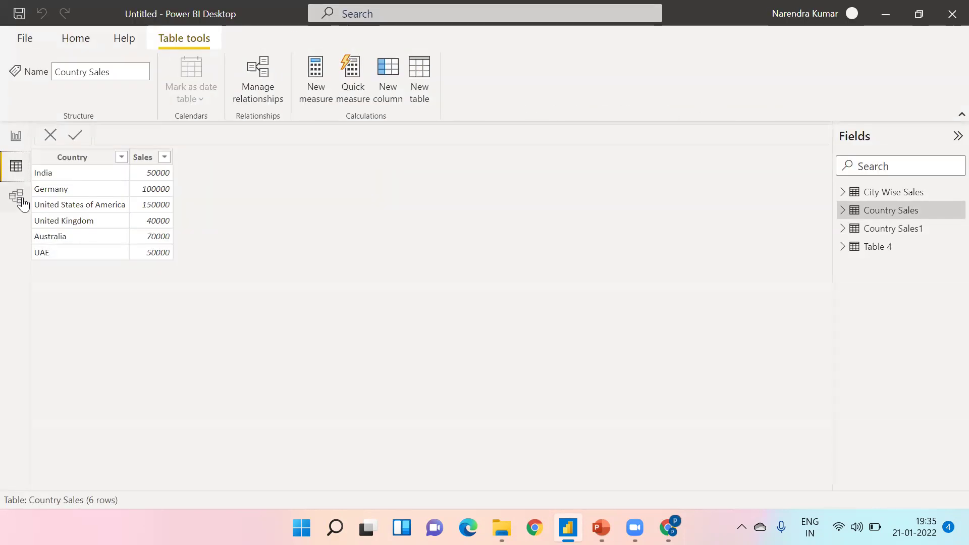
click(22, 198)
click(14, 141)
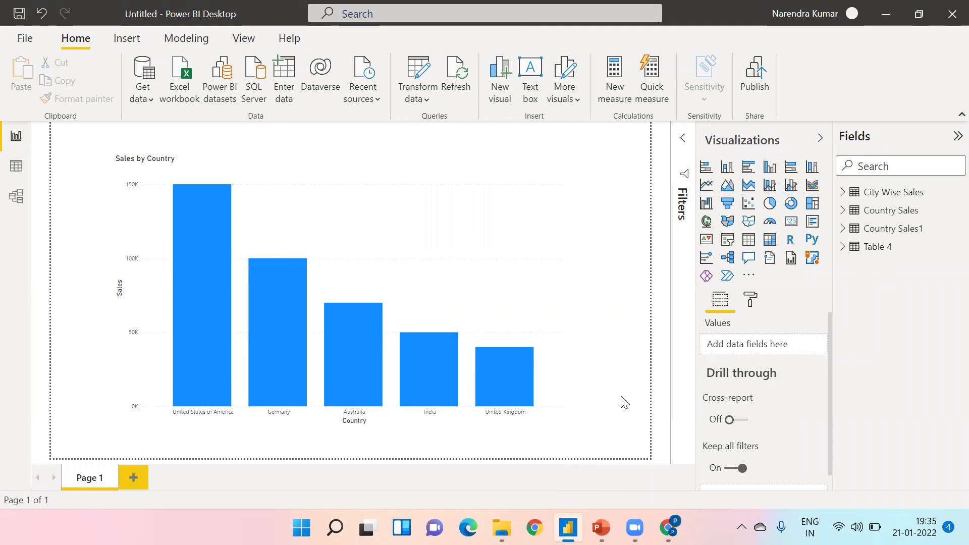
Switch to the Power BI Demo.pptx presentation in PowerPoint and show the Power BI Desktop slide, slide 6
mouse_move(600, 525)
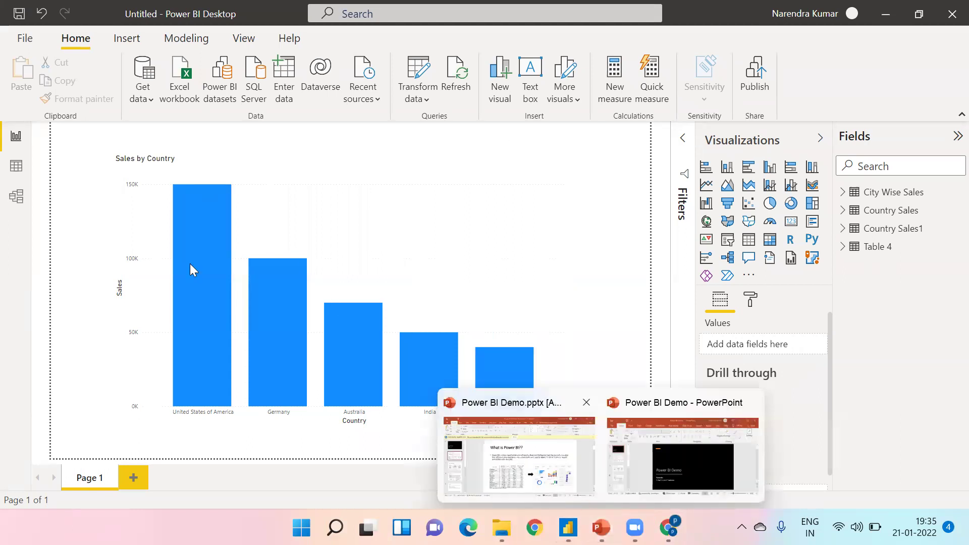
click(556, 470)
click(67, 372)
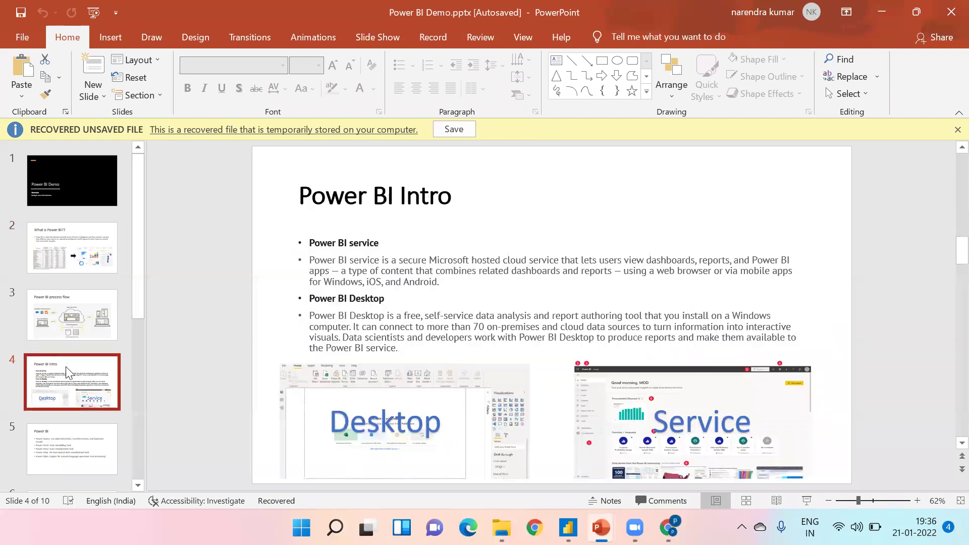
key(Down)
key(Down)
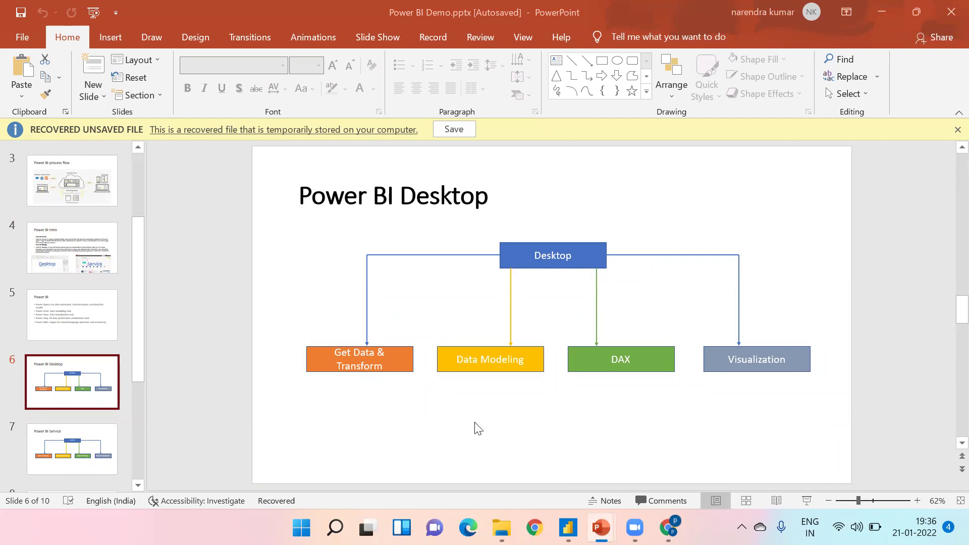
Switch back to the Power BI Desktop report and open its queries in the Power Query Editor
key(super+Tab)
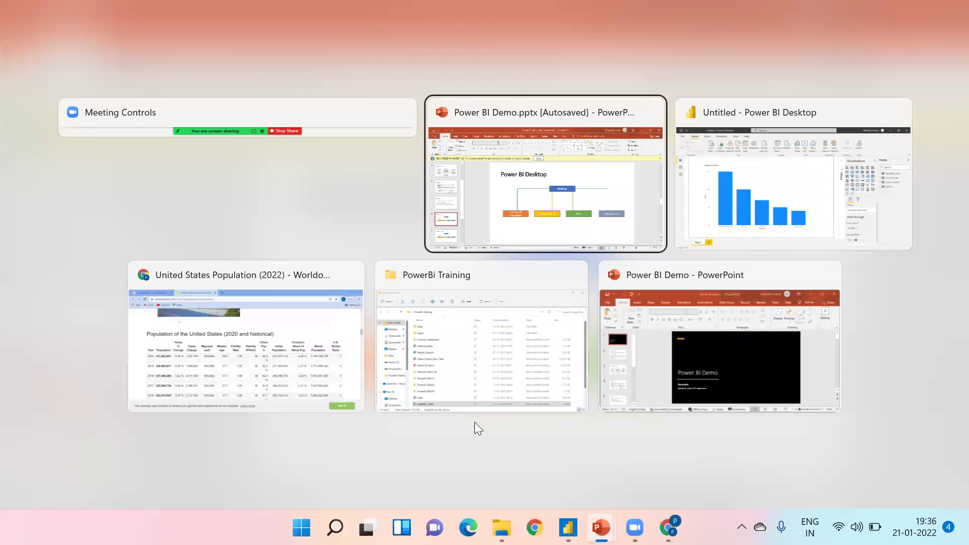
key(Right)
key(Return)
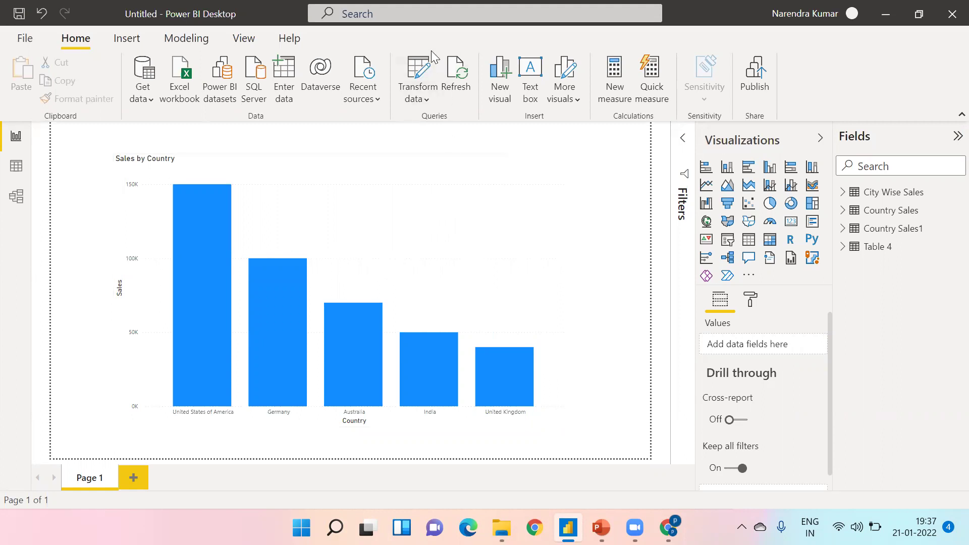
click(427, 103)
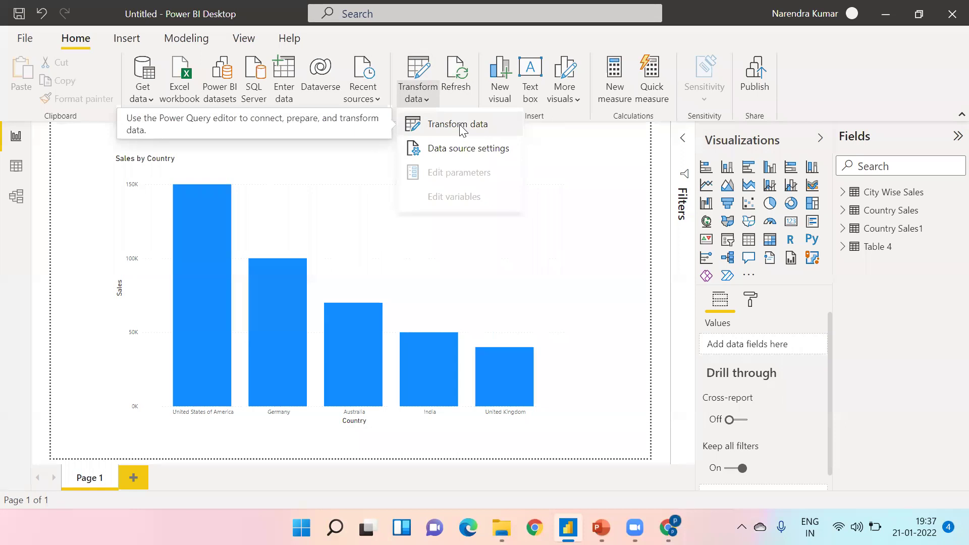
click(460, 127)
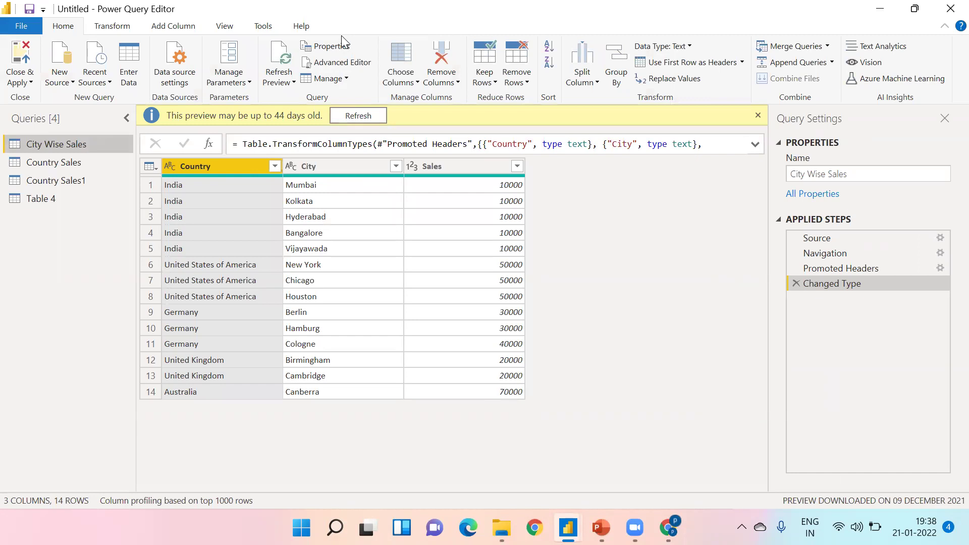
Reduce the Power Query Editor to a floating window over the report and dismiss the notice about the preview's age
key(super+Down)
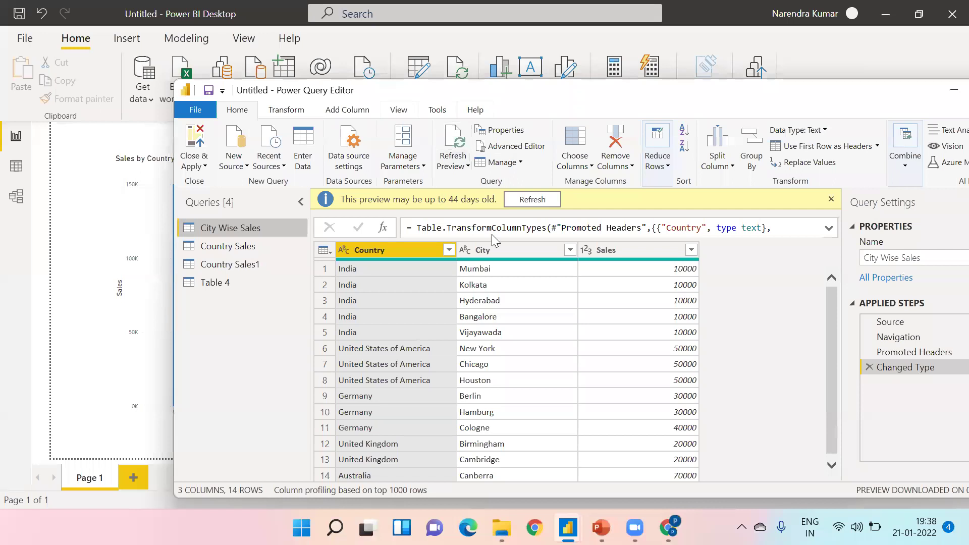
click(831, 199)
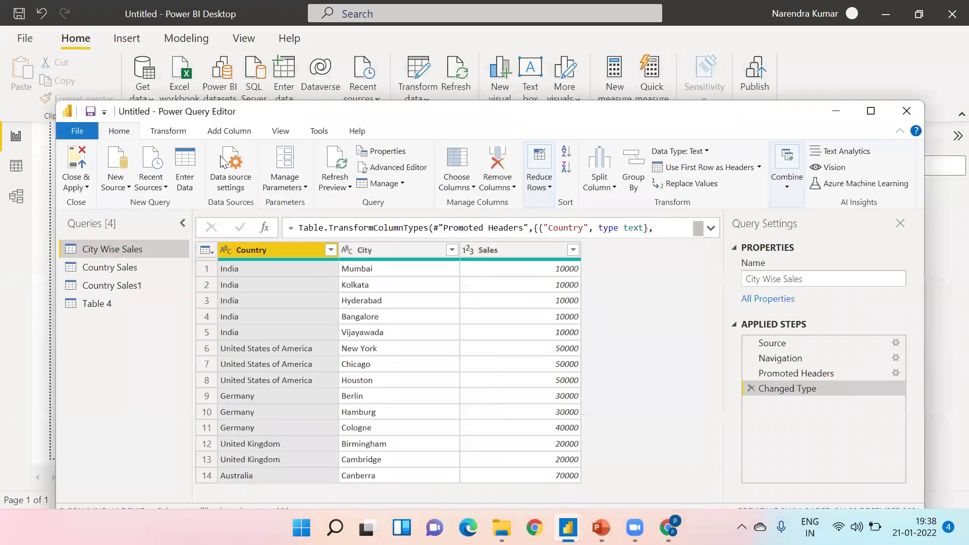
click(190, 14)
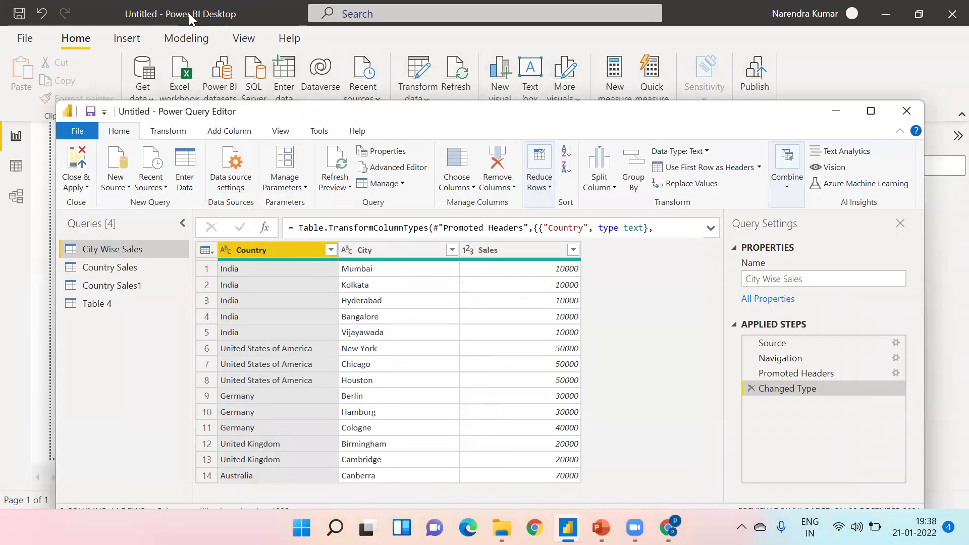
Close the Power Query Editor and connect to the Merge_Sample Excel workbook as a new data source
click(907, 111)
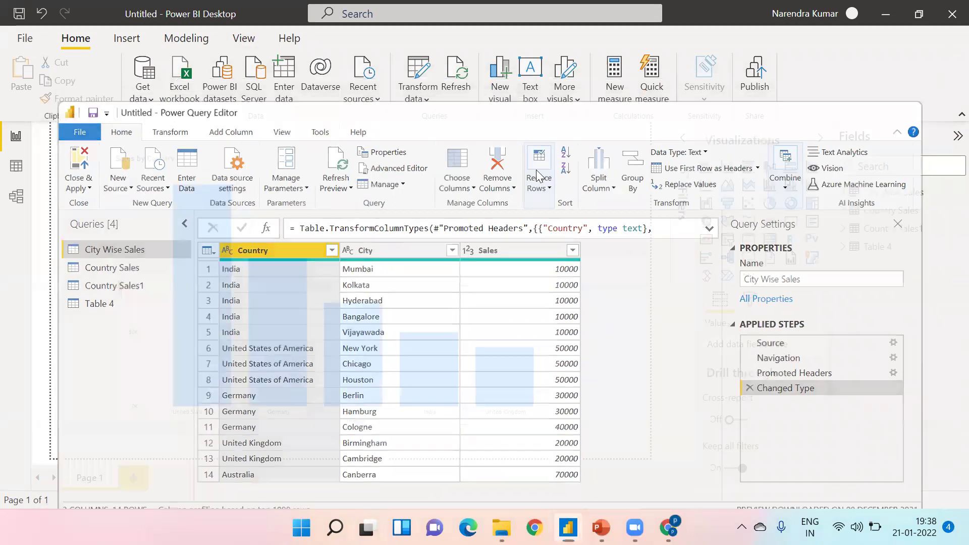
click(147, 93)
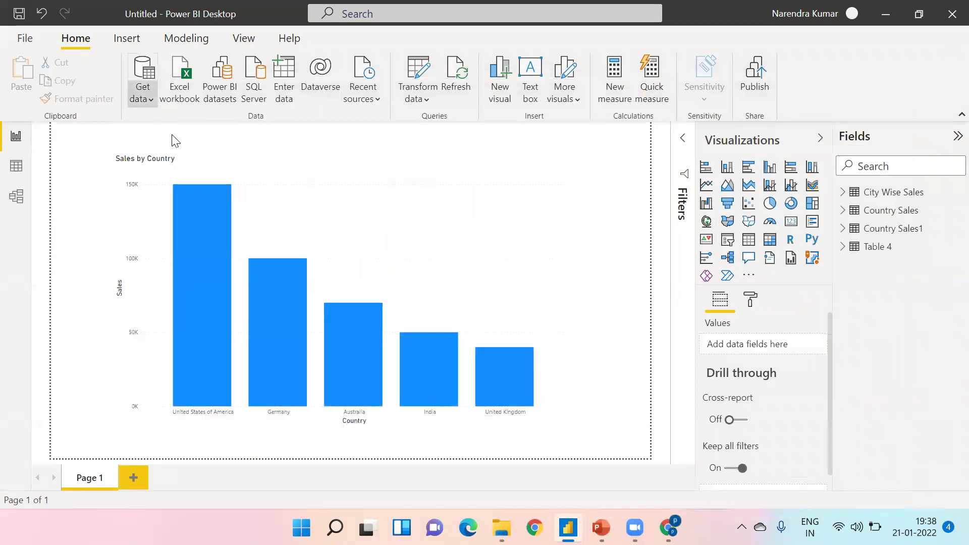
click(181, 149)
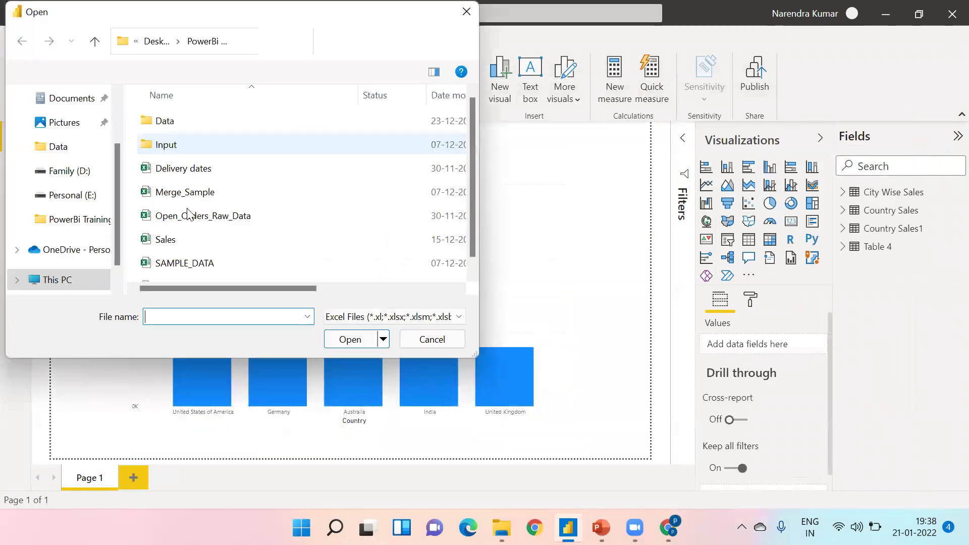
click(188, 194)
click(340, 337)
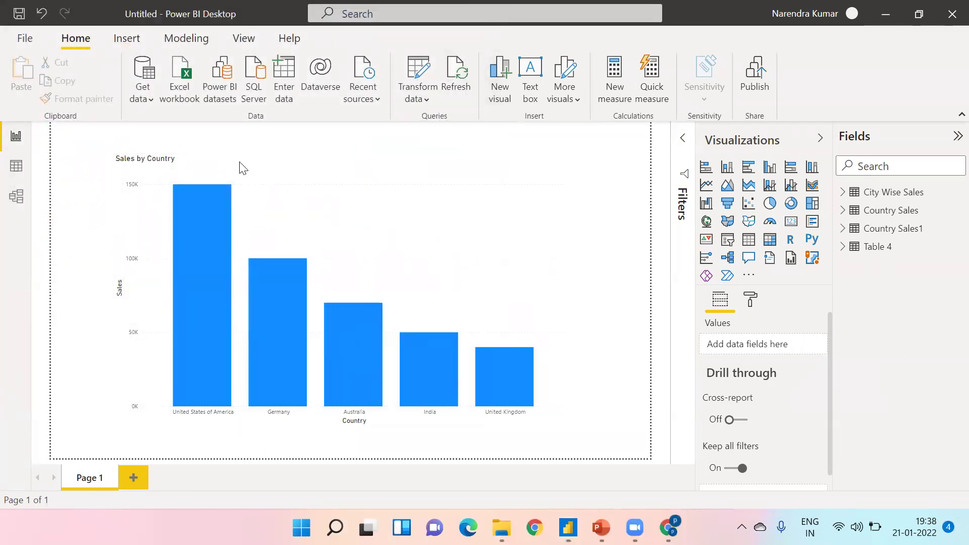
Select the Students data1 sheet of Merge_Sample.xlsx and open it in the Power Query Editor for transformation
click(198, 164)
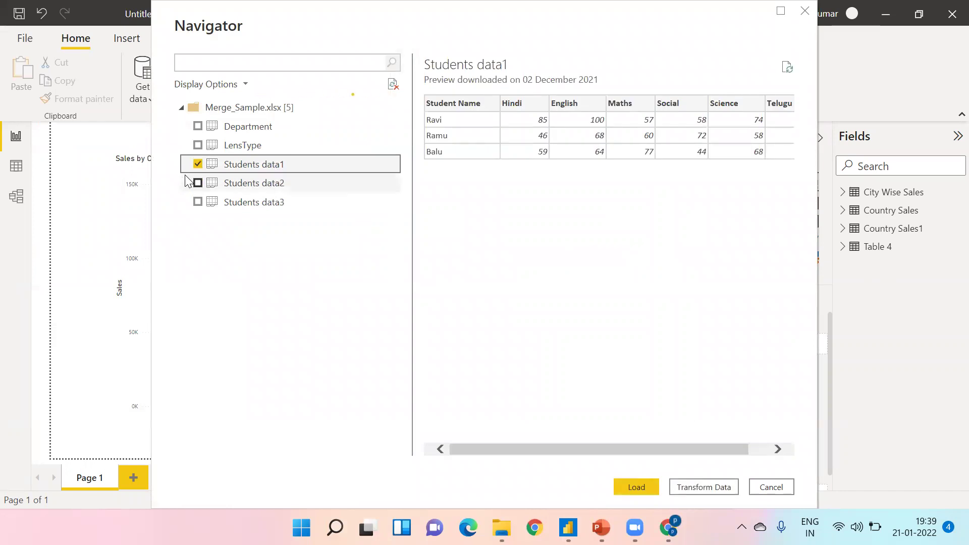
click(197, 165)
click(197, 164)
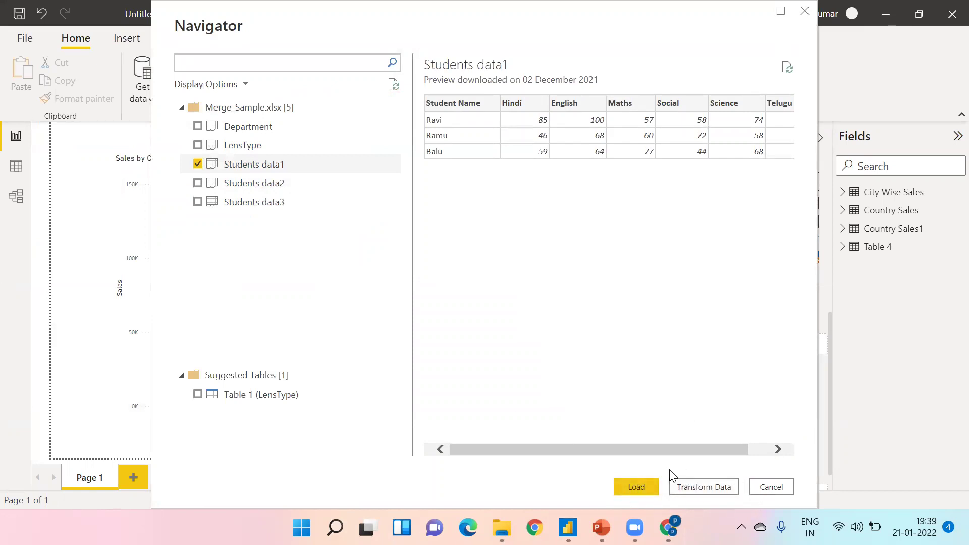
click(197, 164)
click(196, 164)
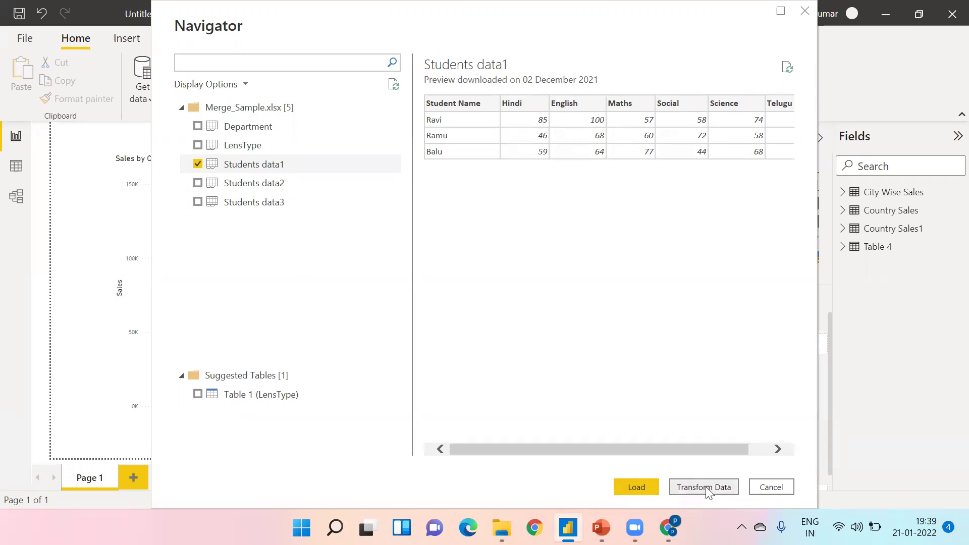
key(alt+Tab)
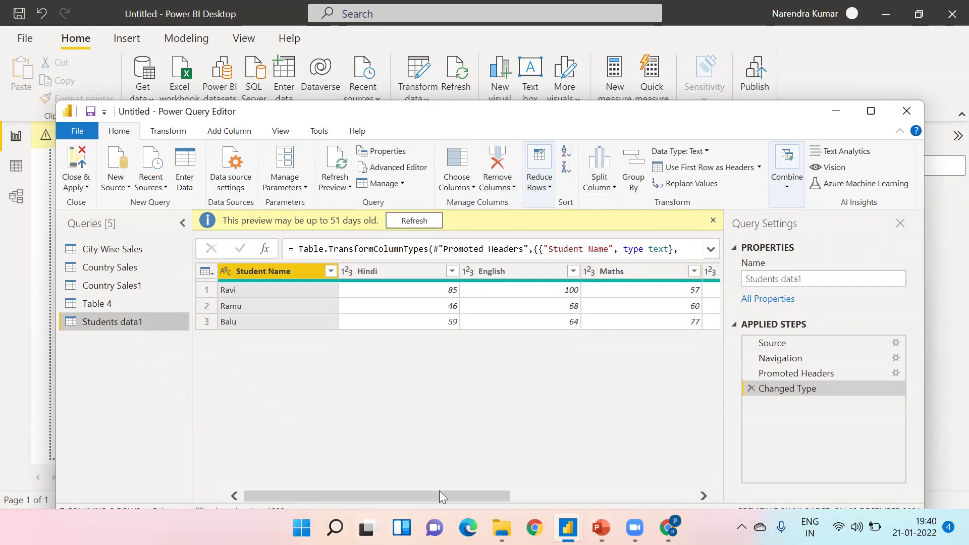
Maximize the Power Query Editor window with the Students data1 query open
drag(439, 492, 404, 501)
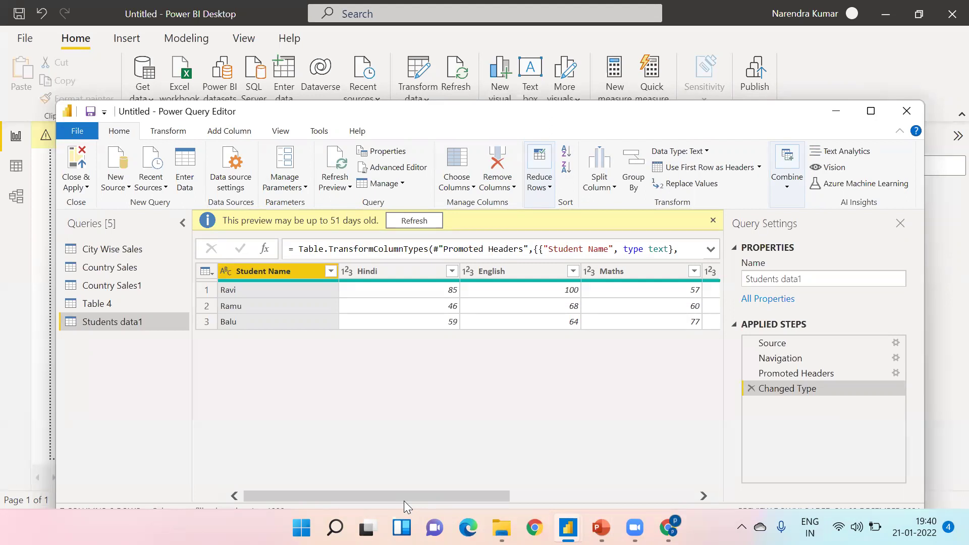
click(436, 24)
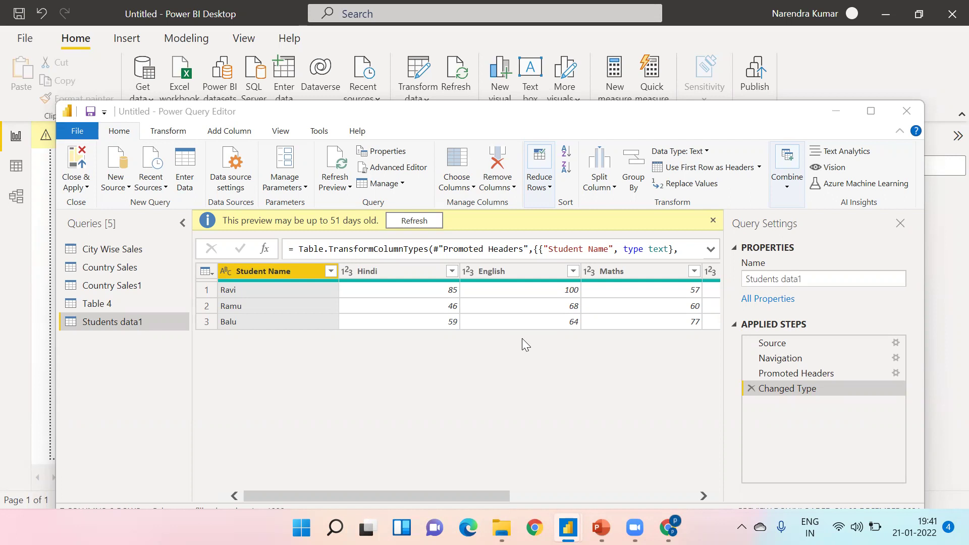
click(871, 114)
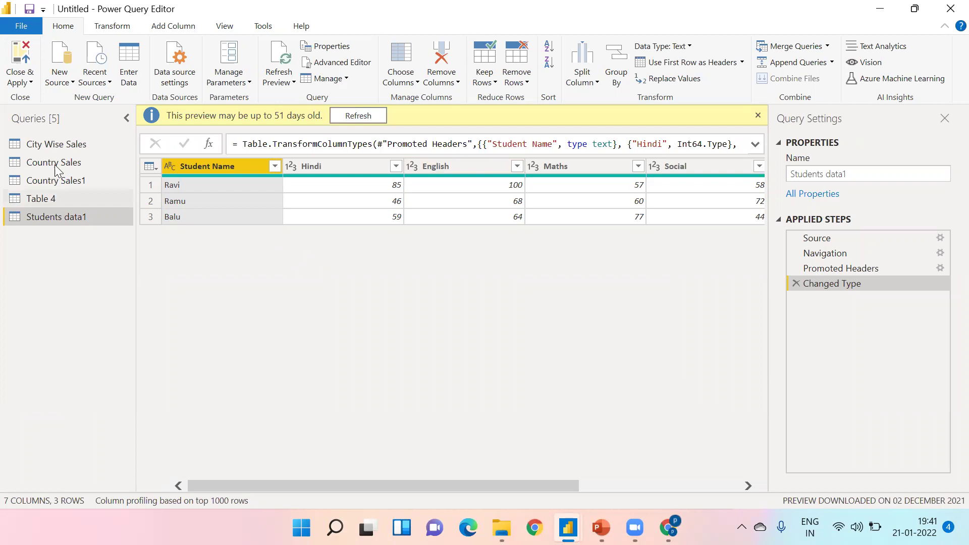
Preview the City Wise Sales and Table 4 queries, and inspect the column headers of City Wise Sales
click(55, 148)
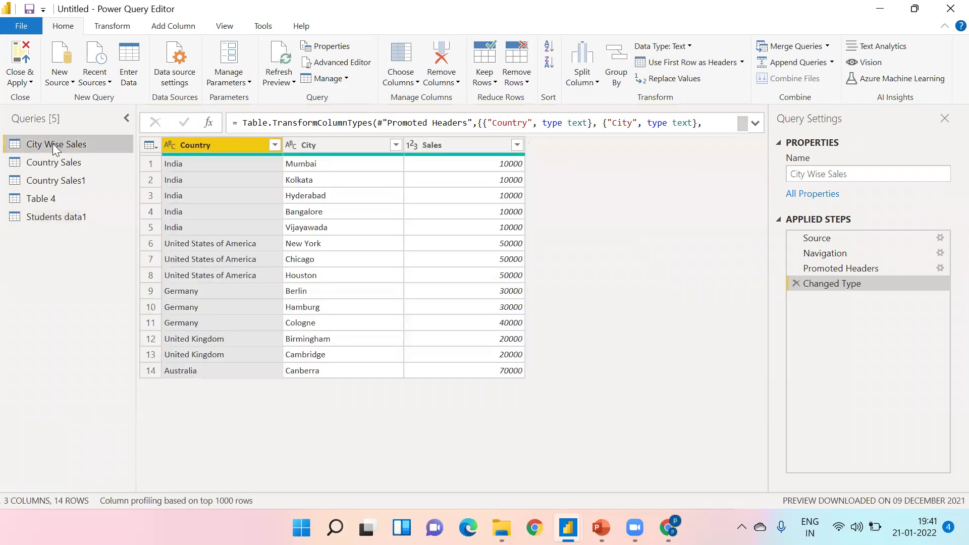
click(53, 199)
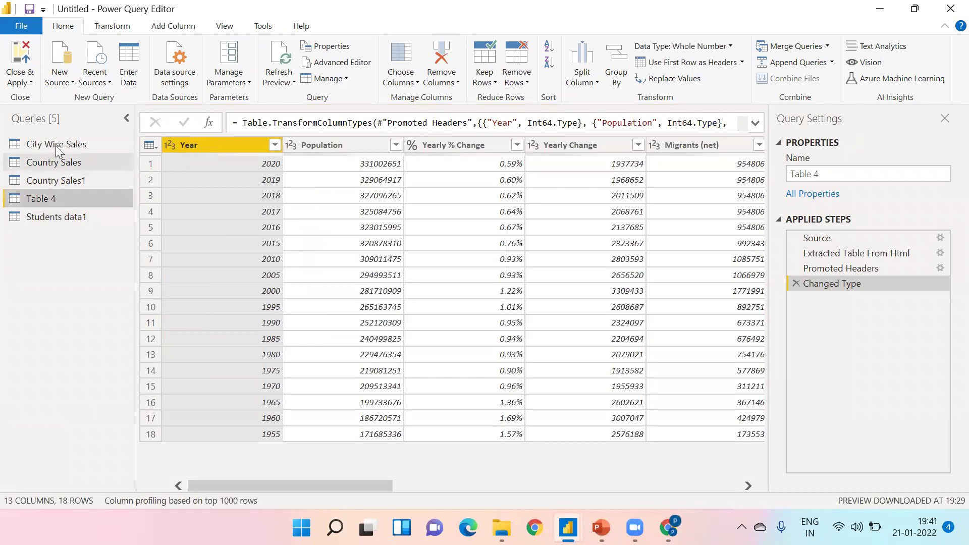
click(59, 148)
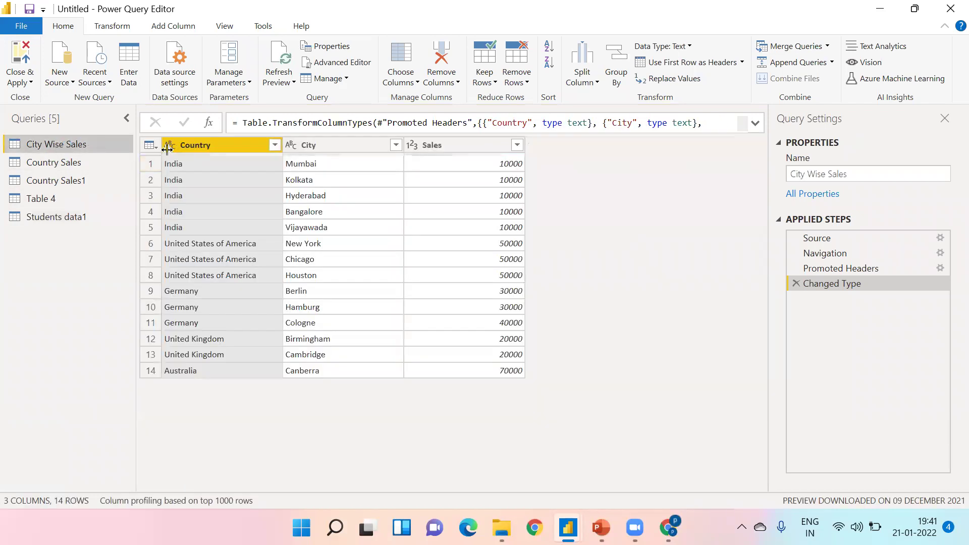
click(171, 146)
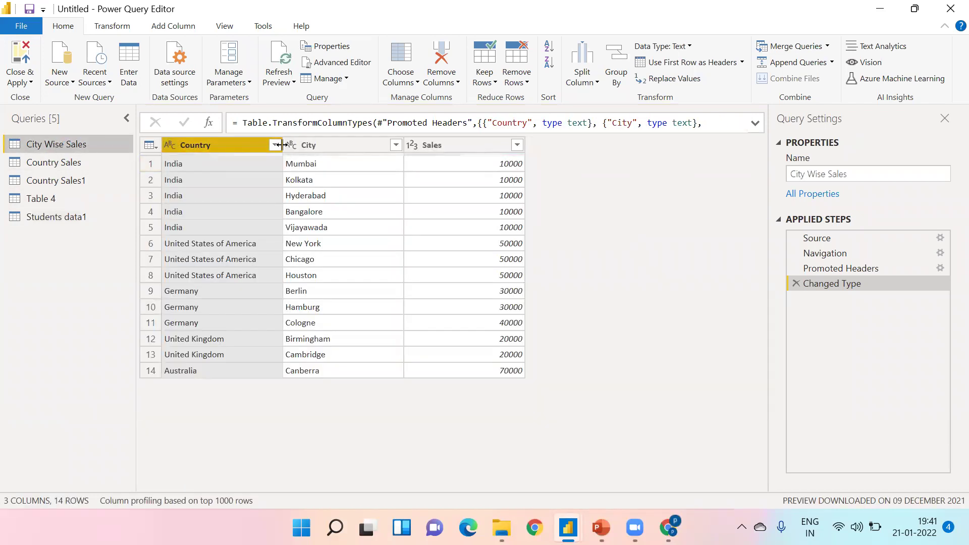
click(421, 148)
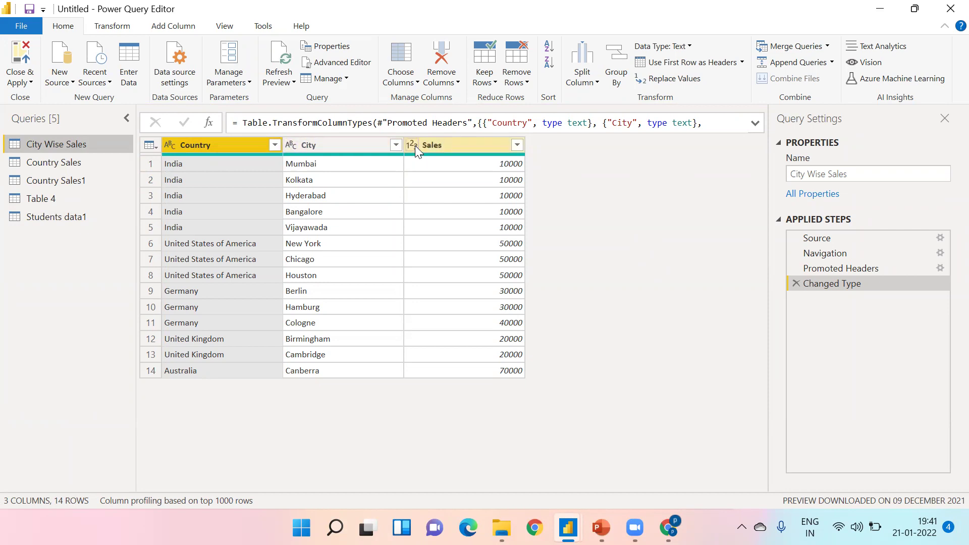
Examine the data type choices for the Country and Sales columns of City Wise Sales without changing them
click(169, 146)
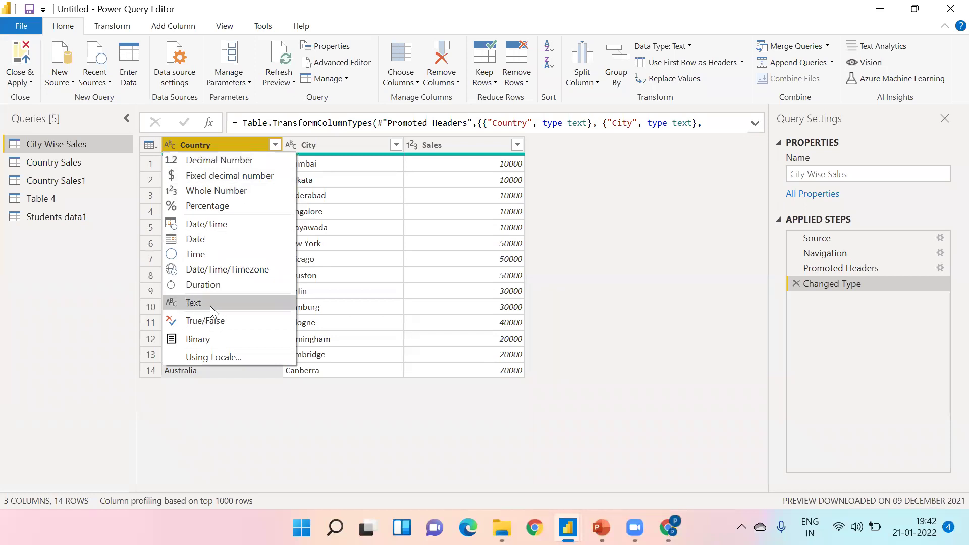
click(234, 406)
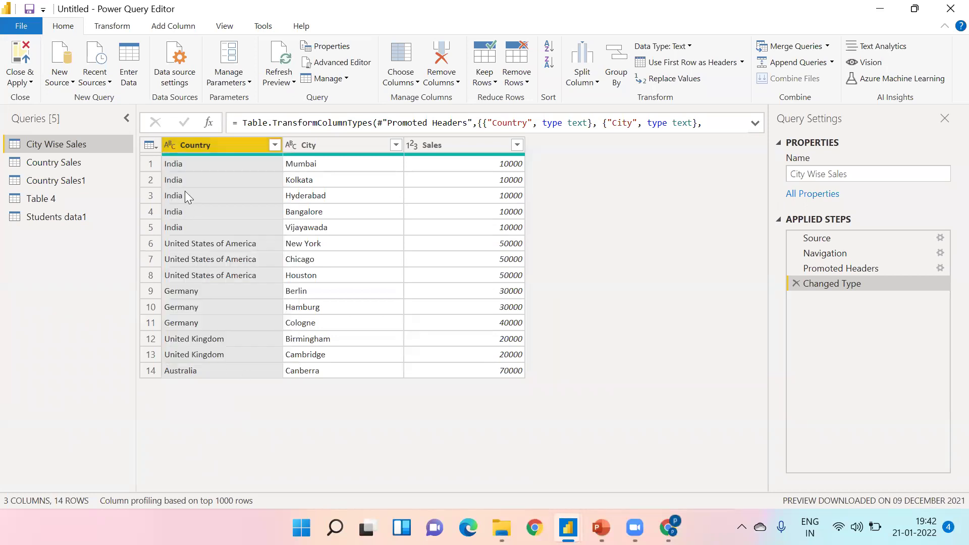
click(166, 146)
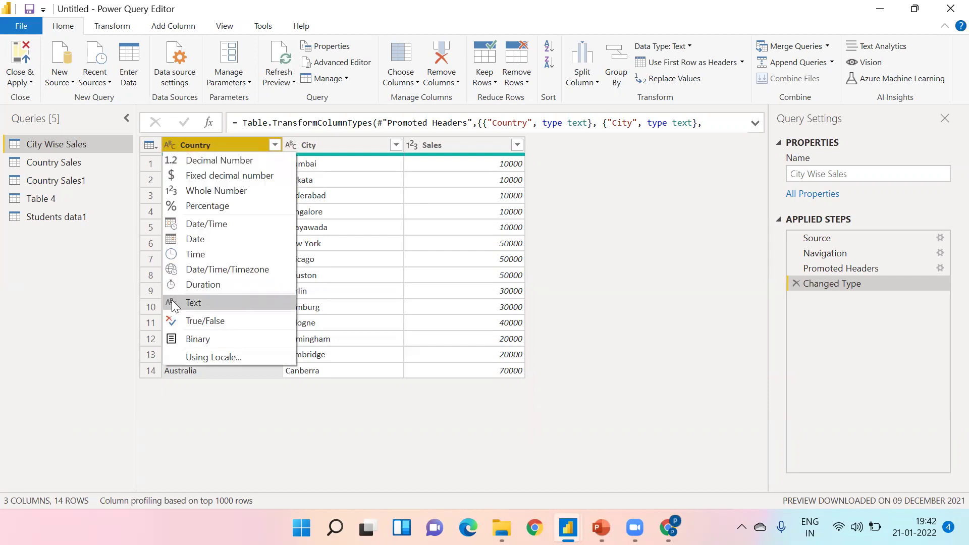
click(194, 420)
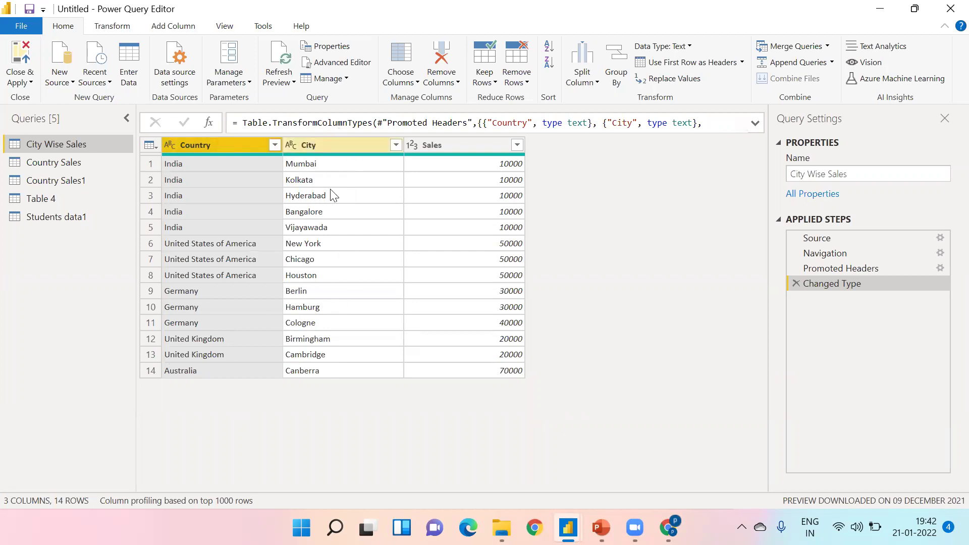
click(413, 145)
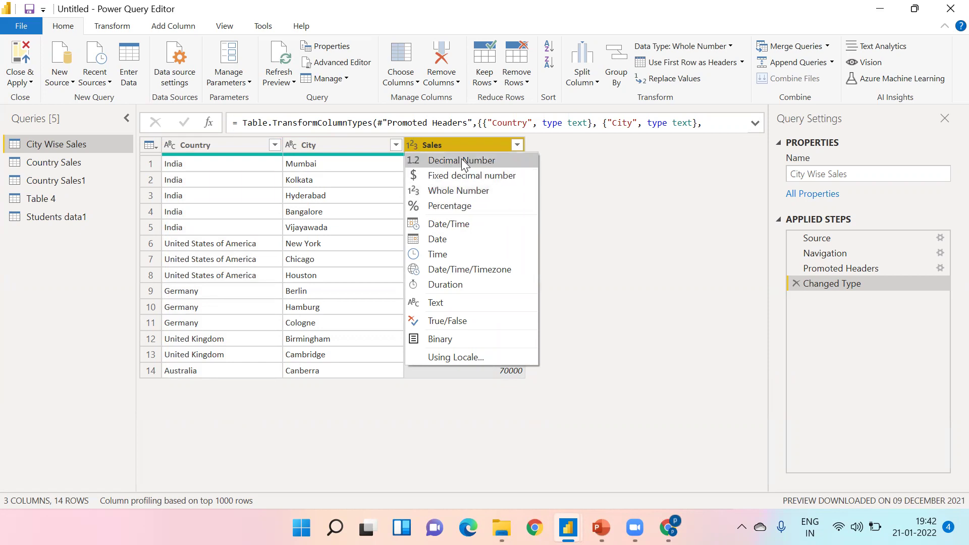
click(573, 374)
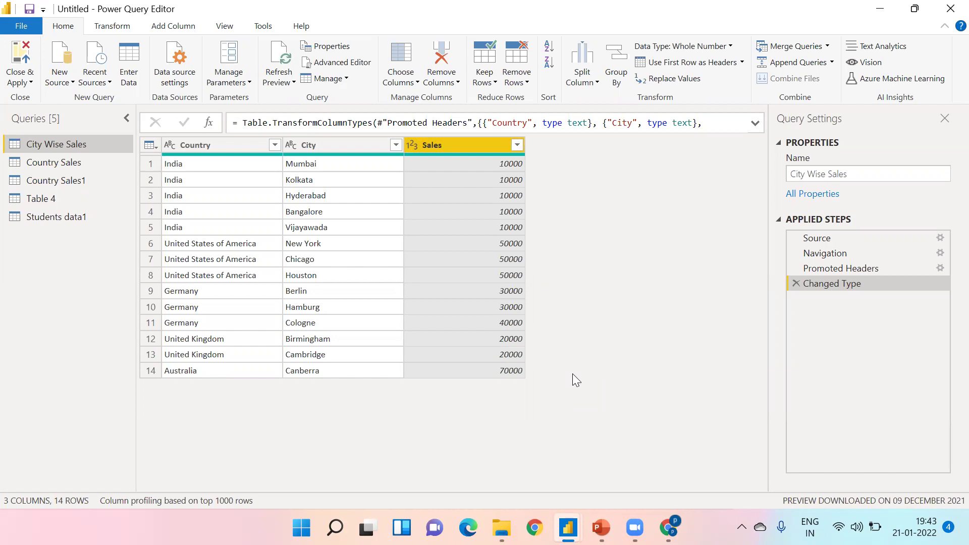
Review the columns and data types of the Country Sales and Country Sales1 queries
click(73, 166)
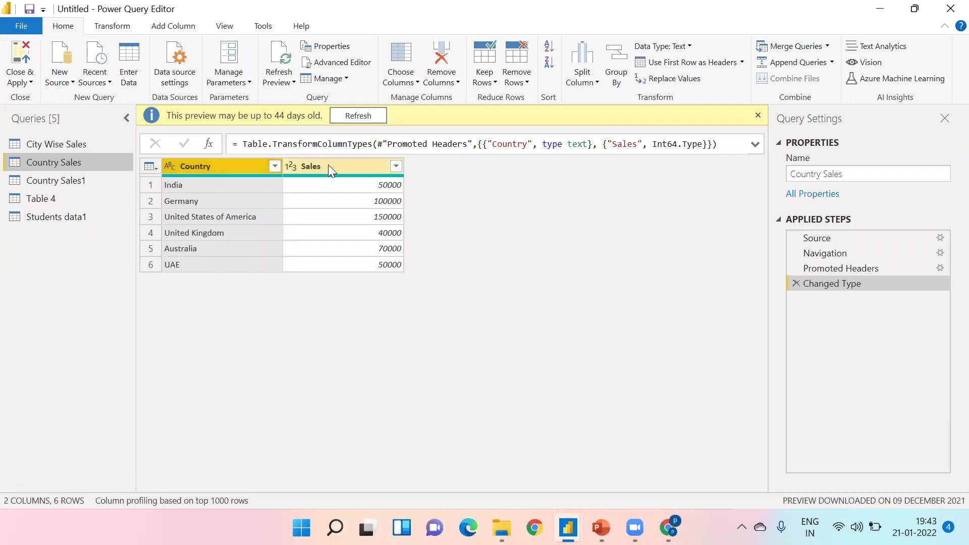
click(447, 42)
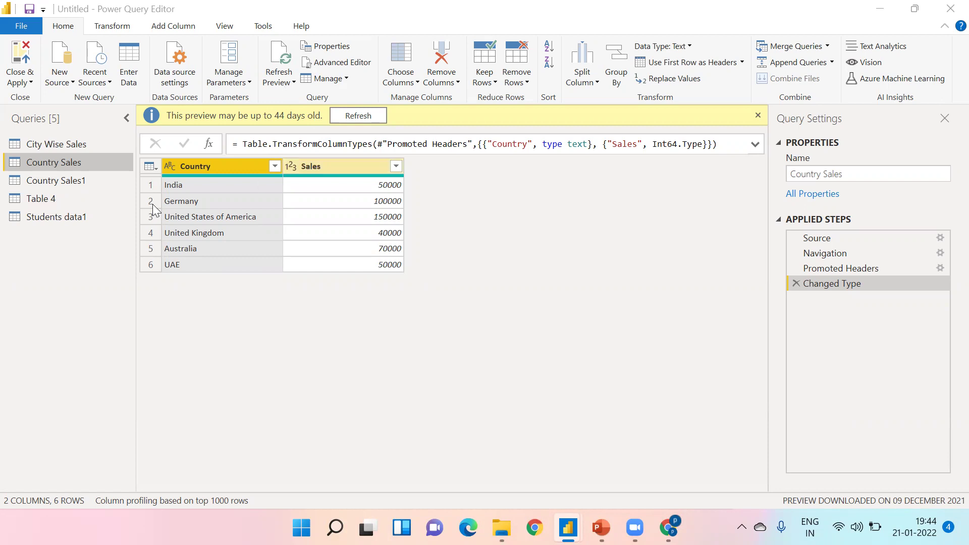
click(86, 180)
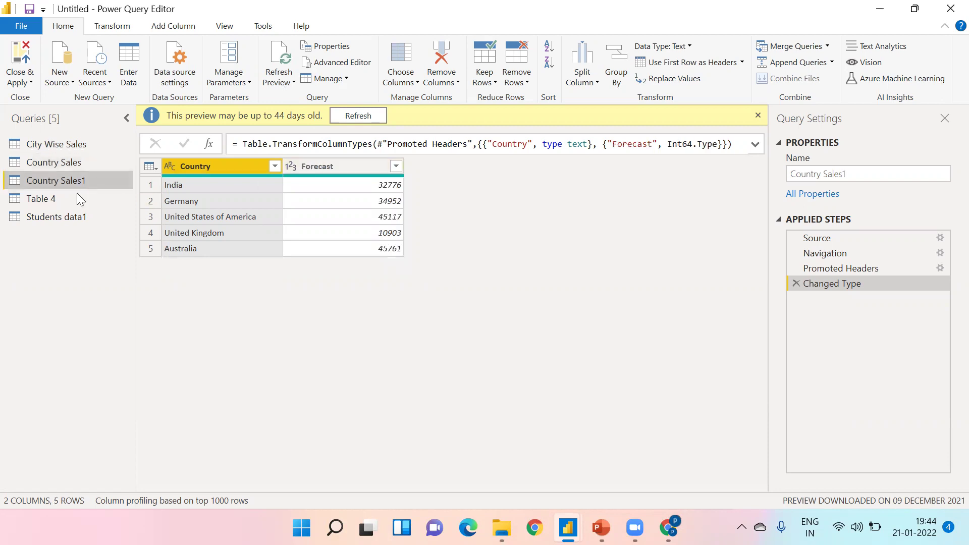
Open the Table 4 query and view the data type choices for its Median Age column without changing them
click(75, 198)
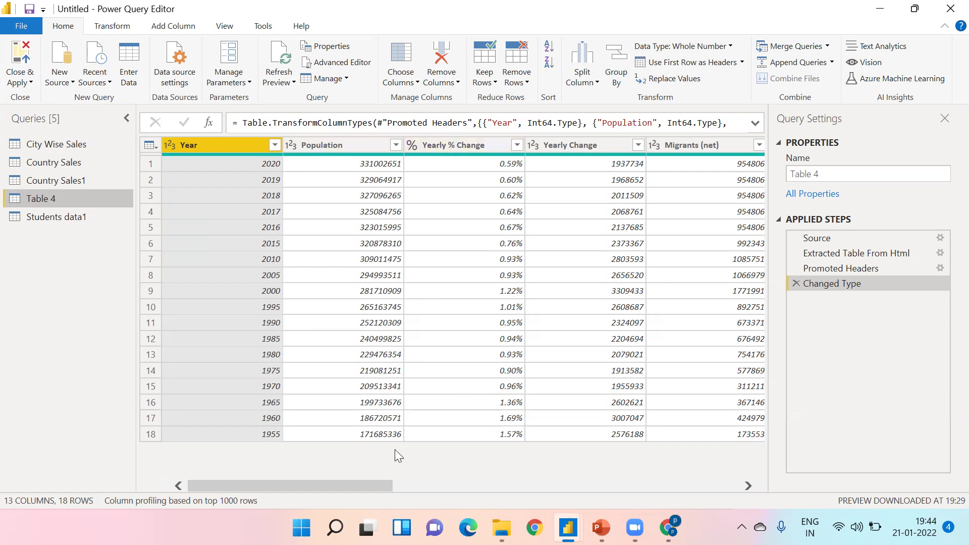
drag(350, 485, 412, 499)
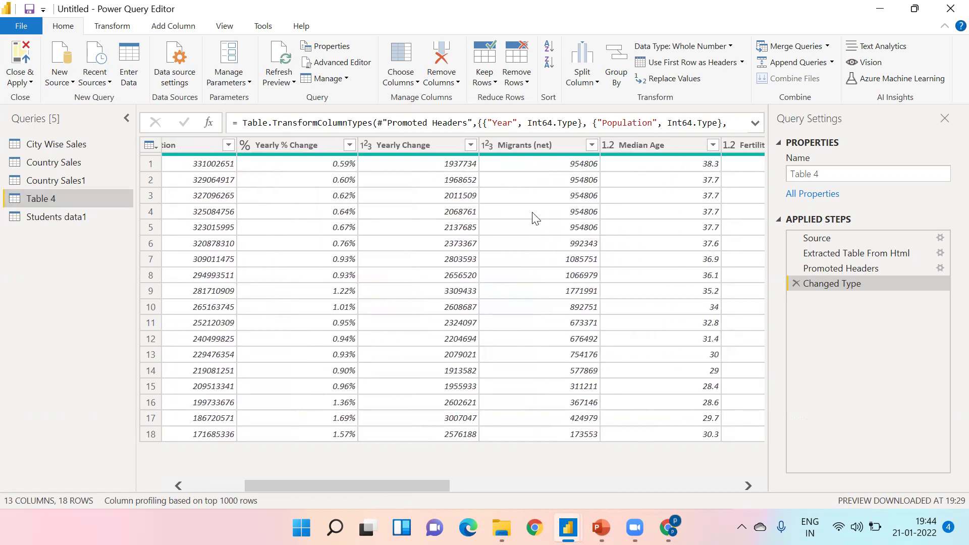
click(624, 146)
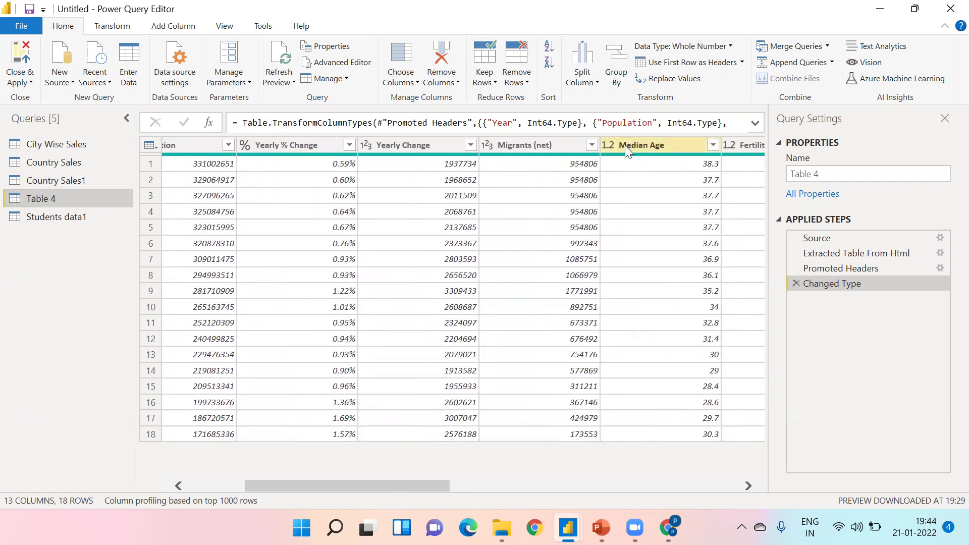
drag(425, 484, 479, 494)
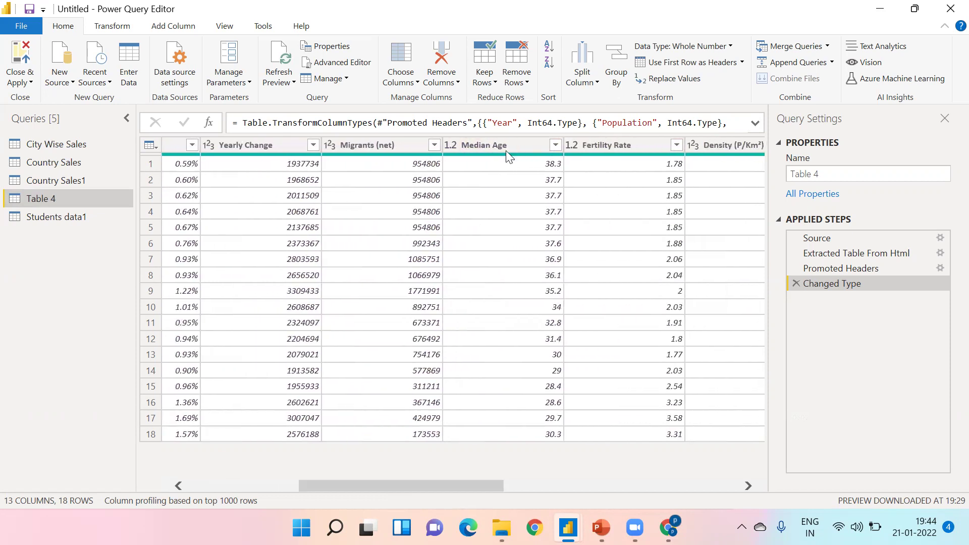
click(460, 144)
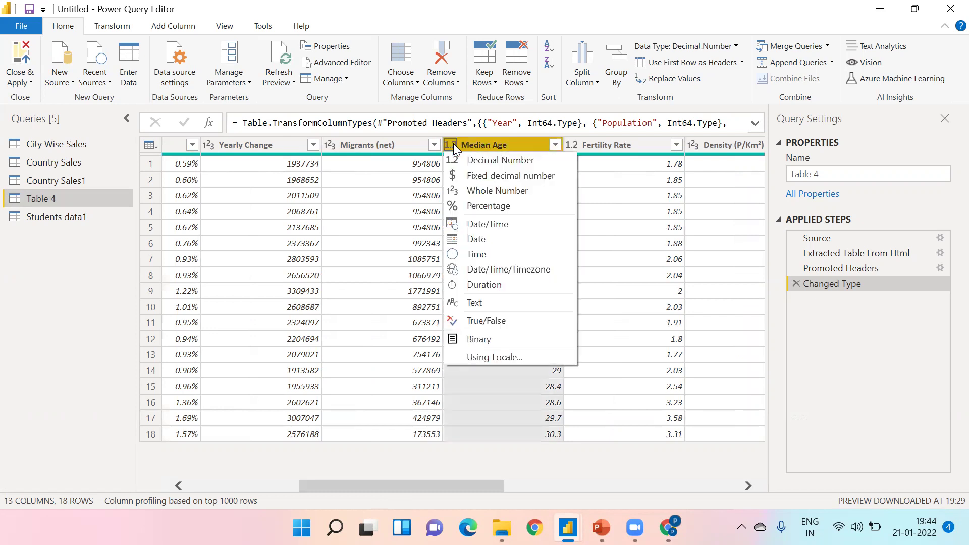
click(612, 455)
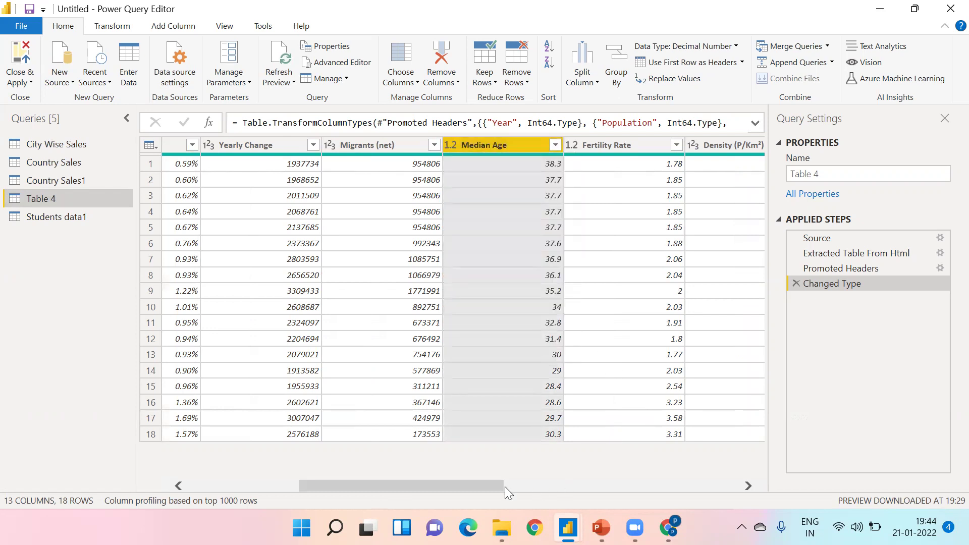
Examine the data types of Table 4's remaining columns and open the Students data1 query
drag(485, 485, 534, 499)
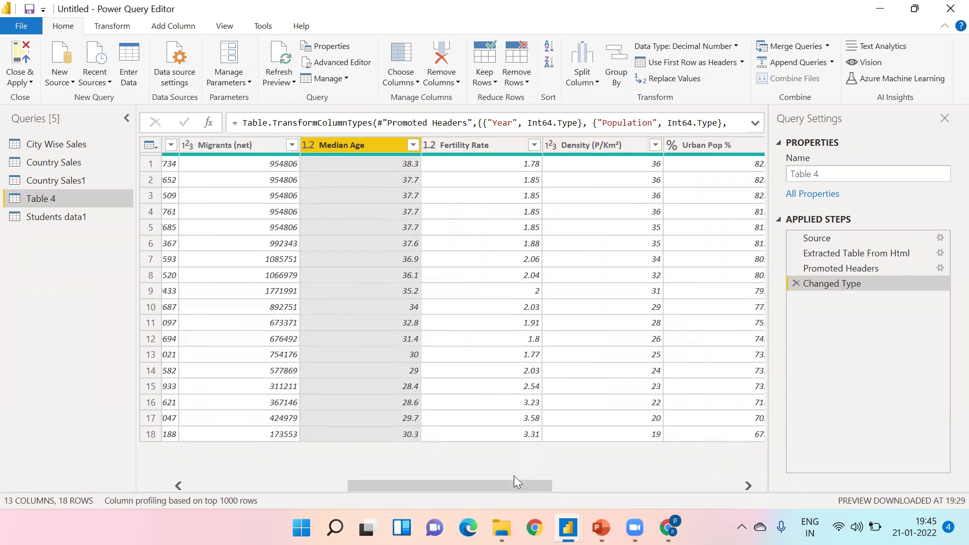
drag(513, 485, 658, 500)
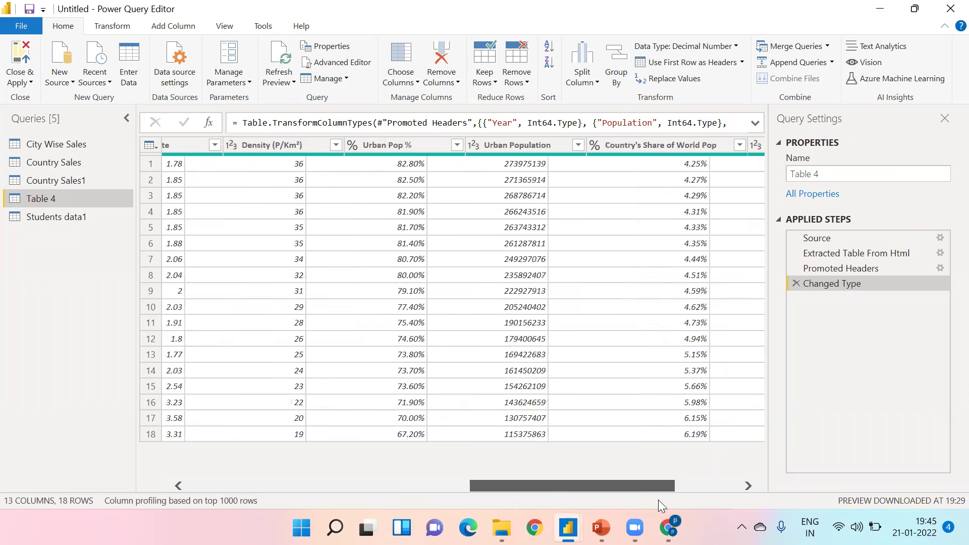
scroll(658, 500, right, 3)
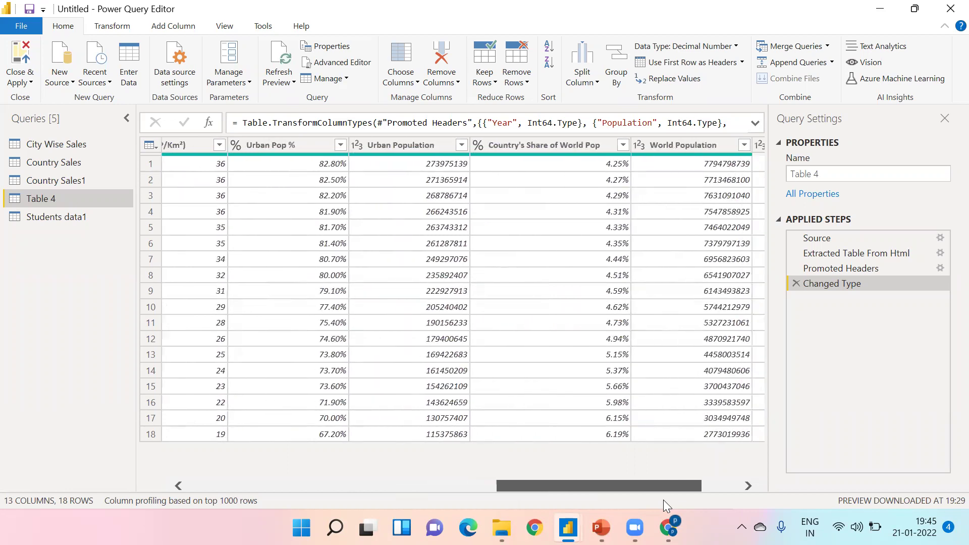
scroll(663, 500, right, 2)
key(Down)
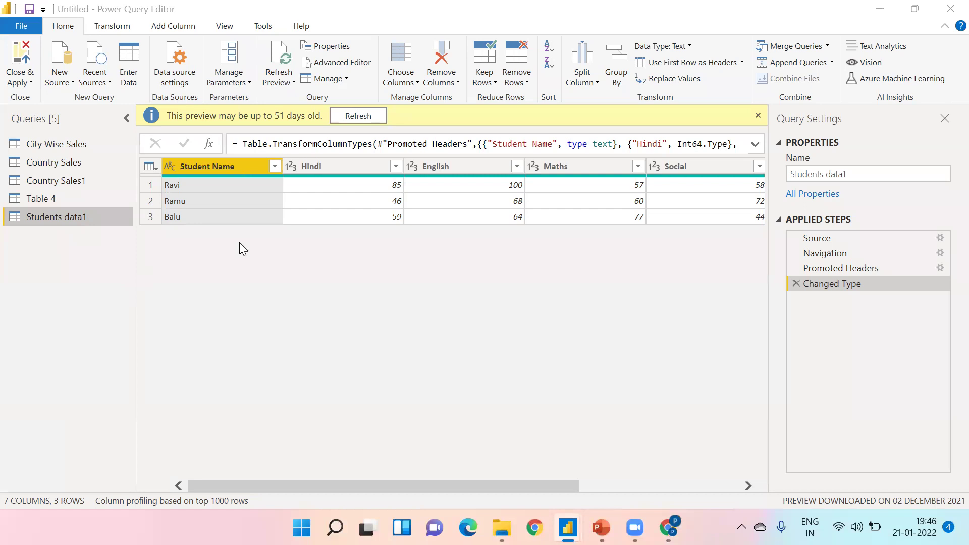
Review the subject columns and their data types across the Students data1 query
drag(337, 484, 317, 479)
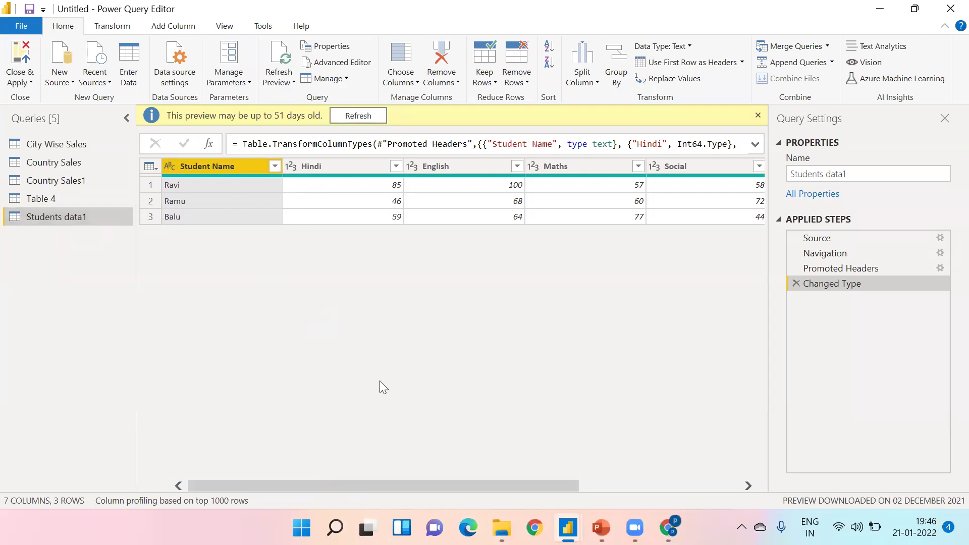
drag(404, 485, 414, 490)
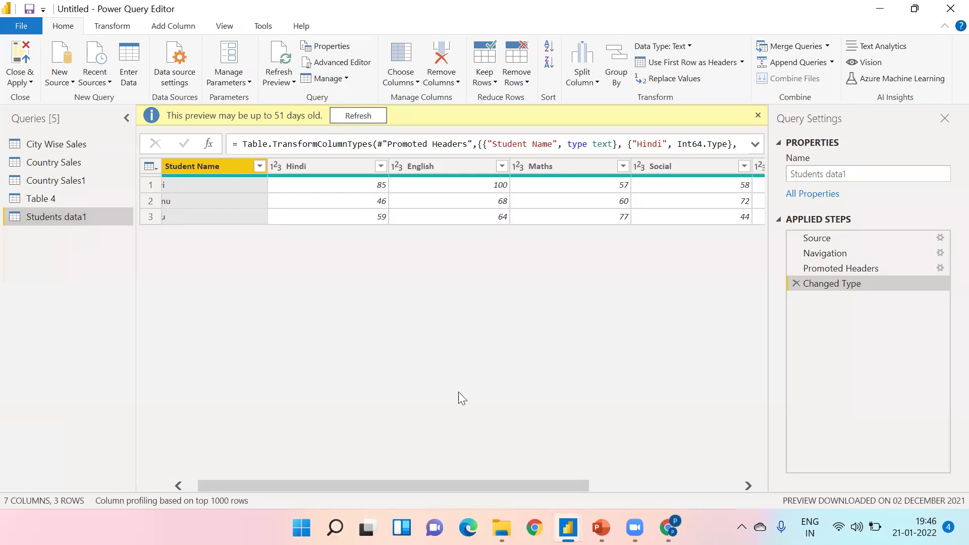
drag(478, 485, 656, 496)
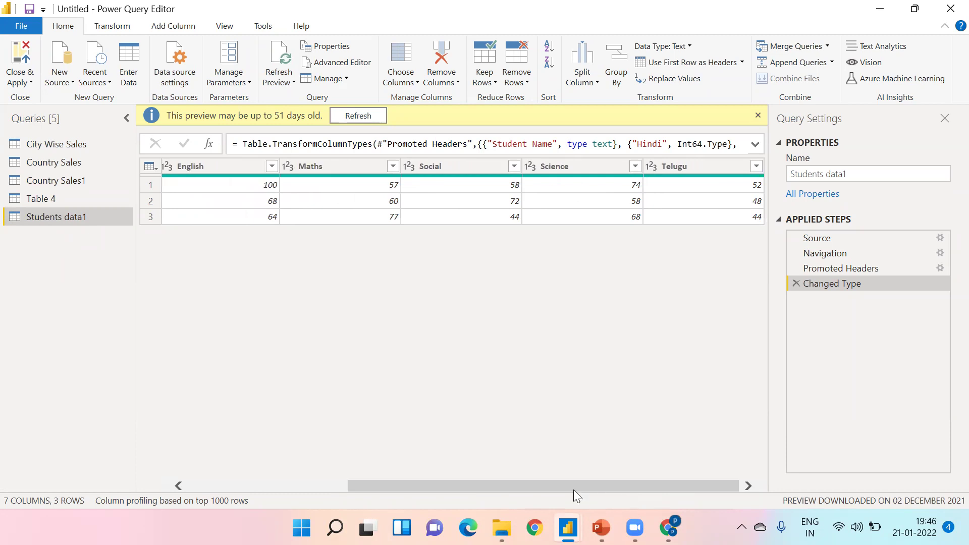
drag(569, 486, 354, 465)
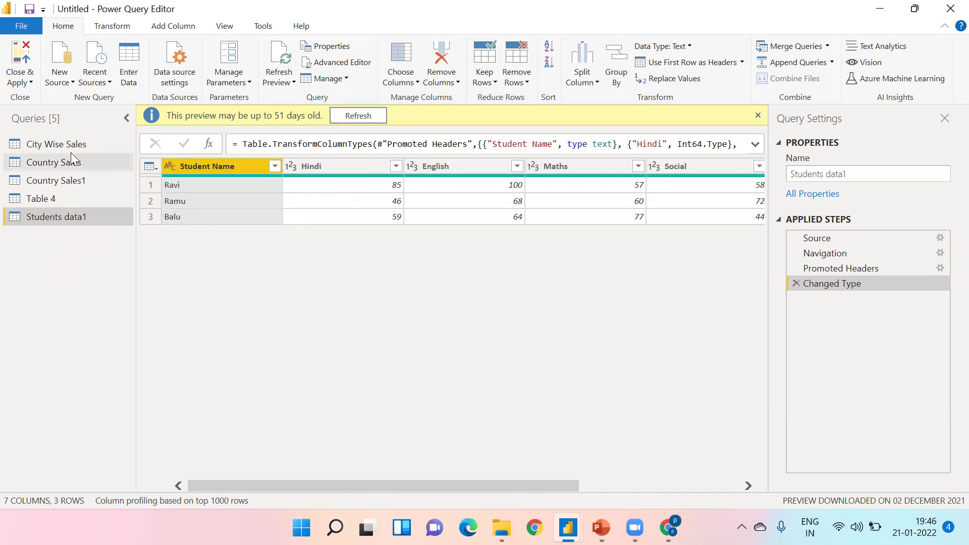
Change the Sales column of the City Wise Sales query to Text, replacing the current type conversion
click(73, 168)
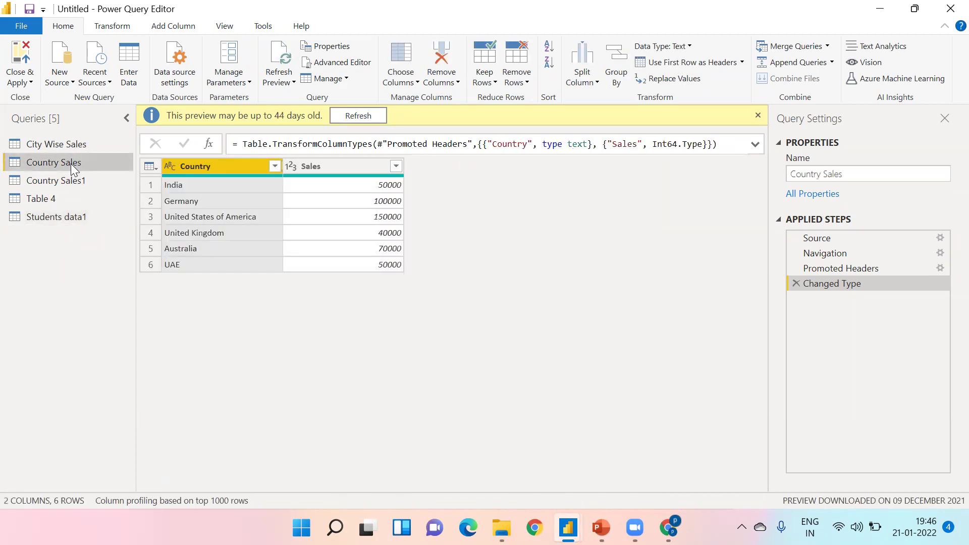
click(68, 143)
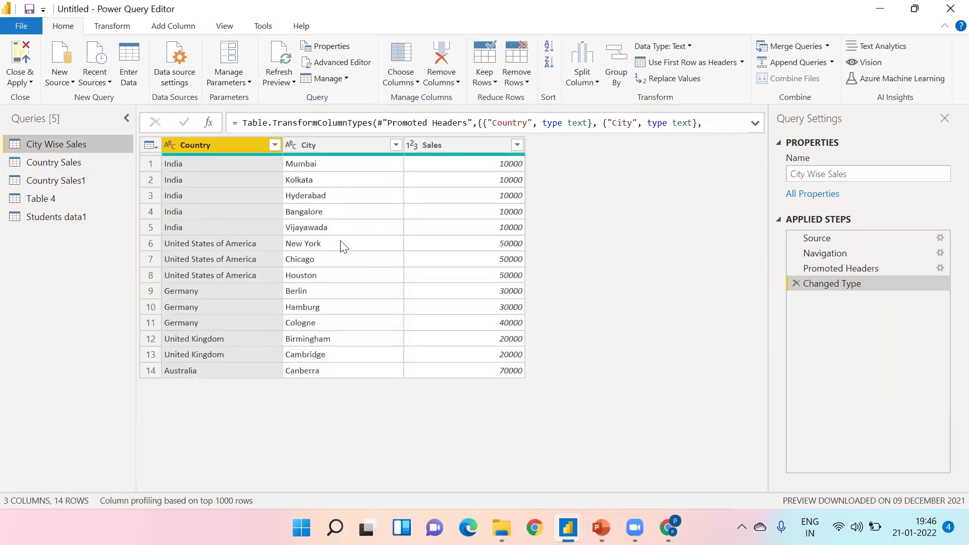
click(411, 144)
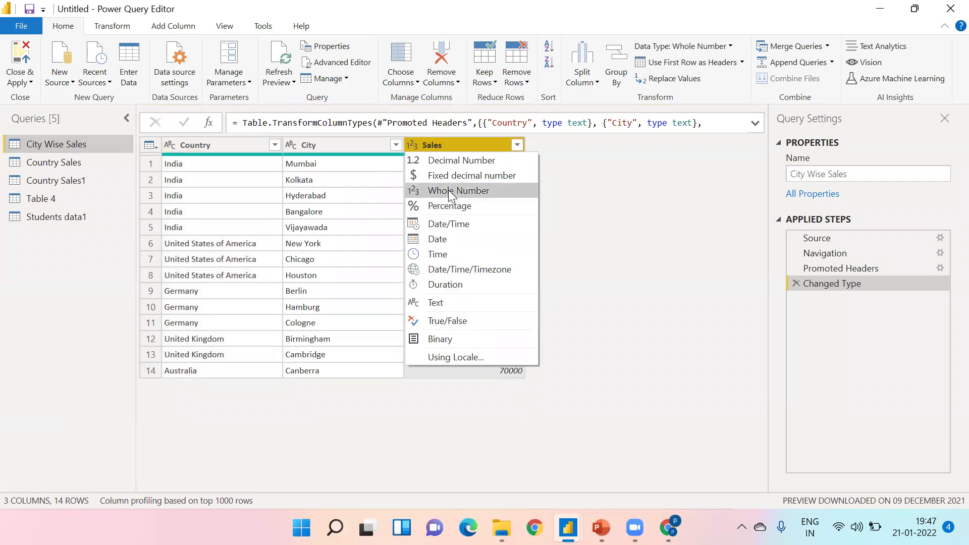
click(453, 304)
click(453, 304)
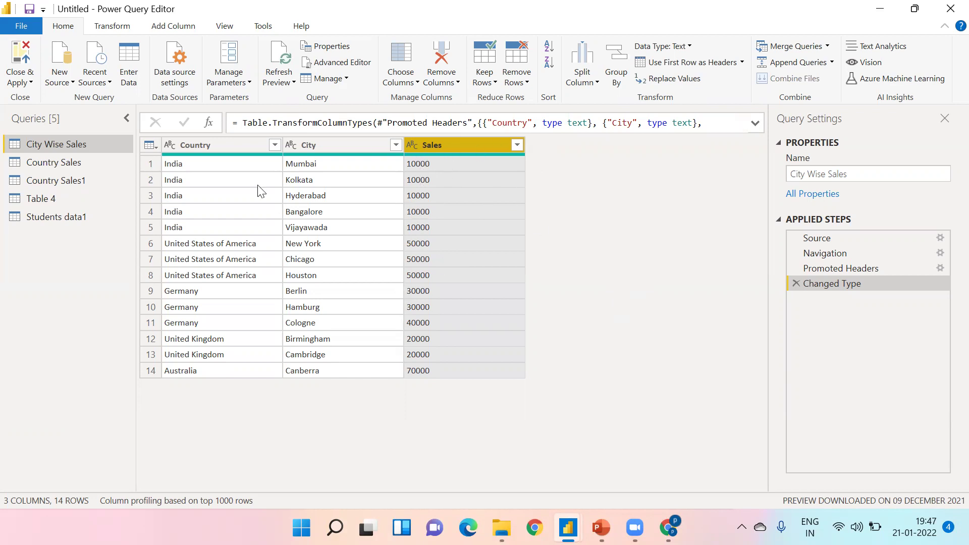
Change the Sales column of the Country Sales query to Text, replacing the current type conversion
click(81, 163)
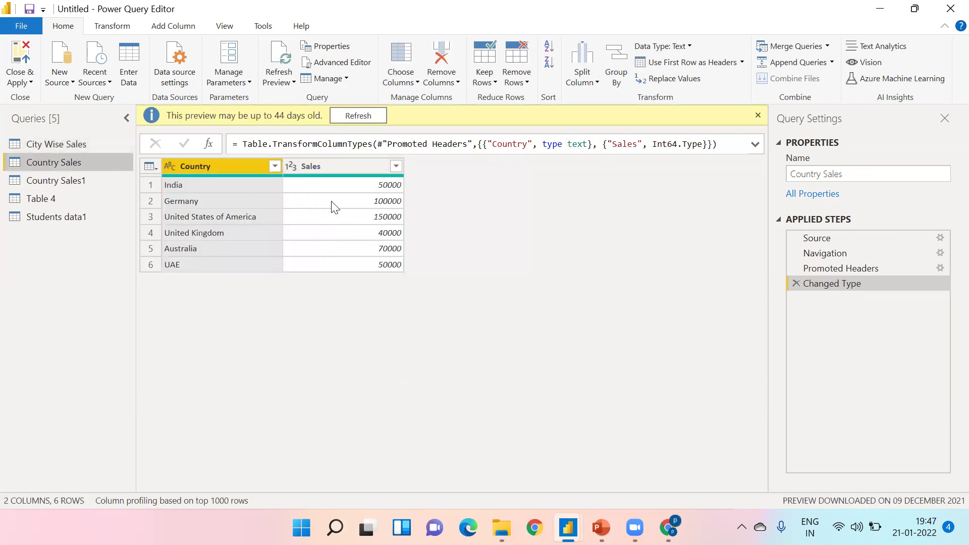
click(292, 168)
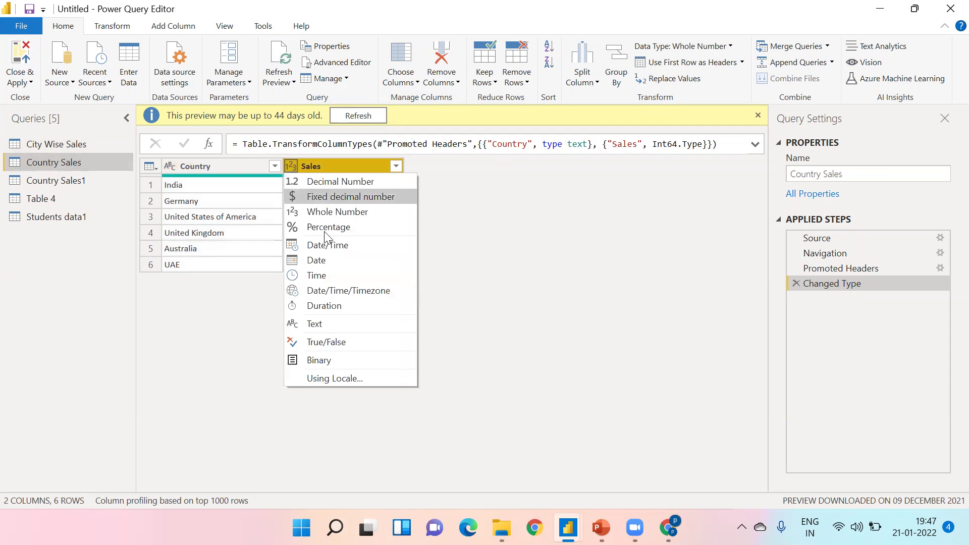
click(337, 325)
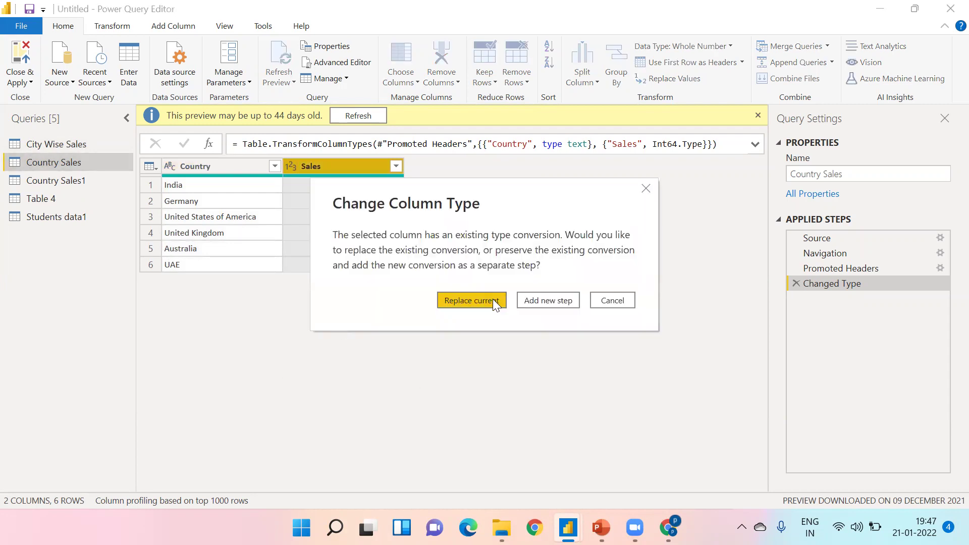
click(492, 300)
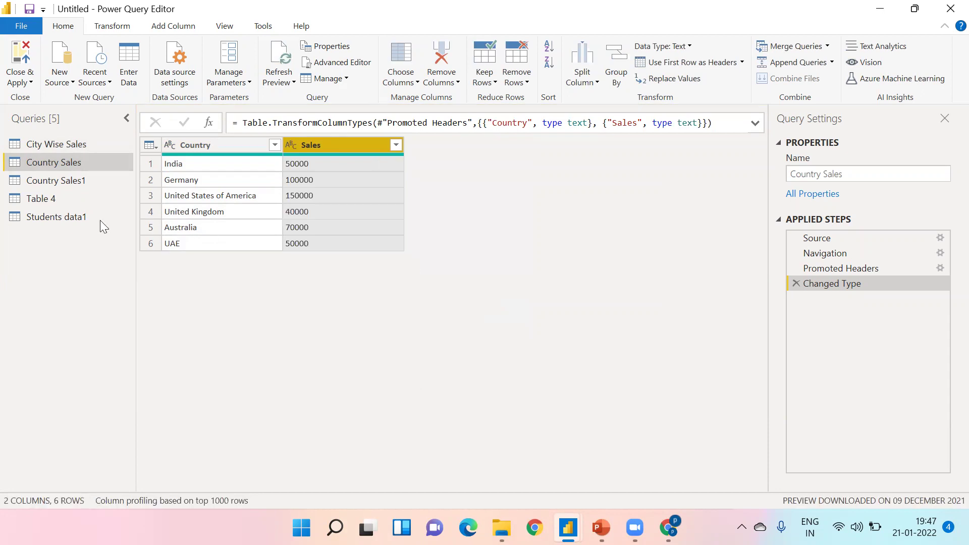
Change the Yearly % Change column of Table 4 to Decimal Number, replacing the current type conversion
click(48, 197)
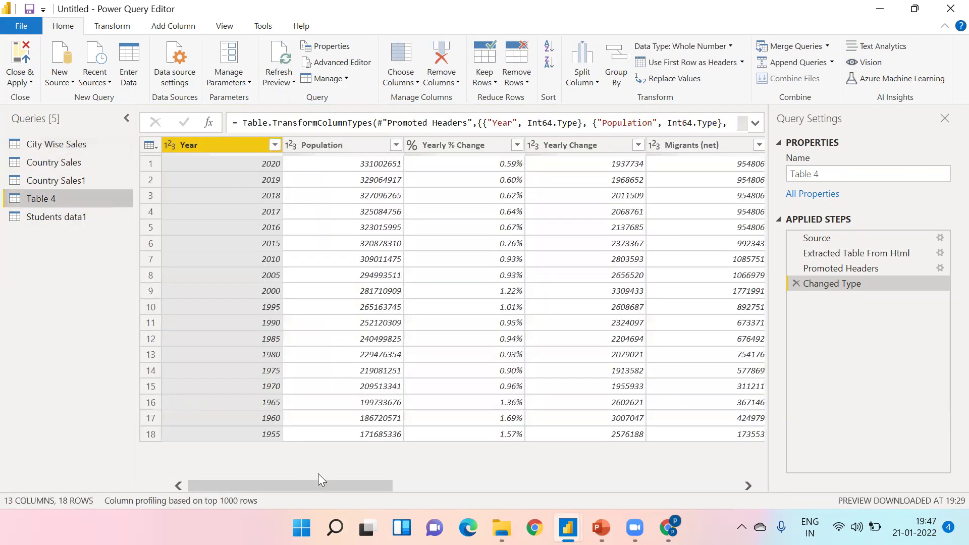
drag(317, 485, 335, 485)
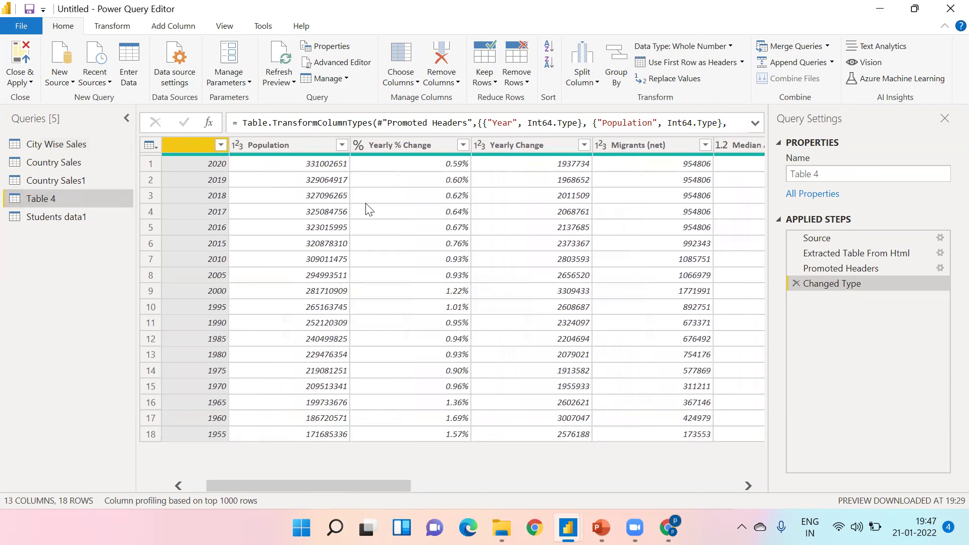
click(358, 146)
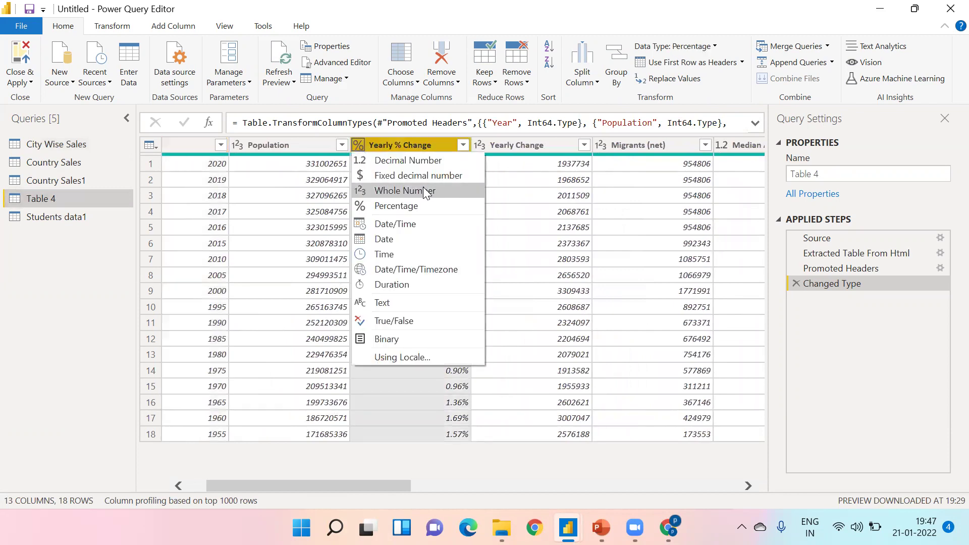
click(409, 160)
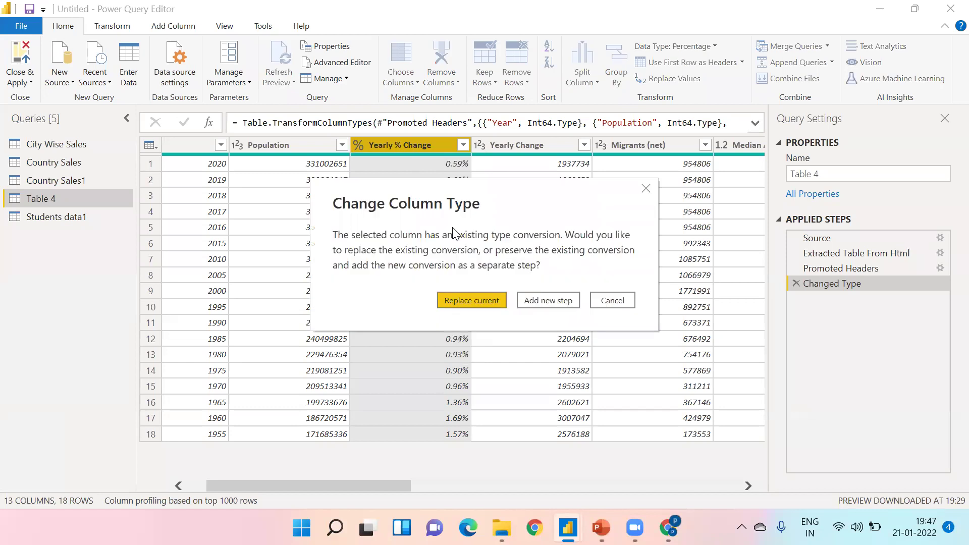
click(487, 300)
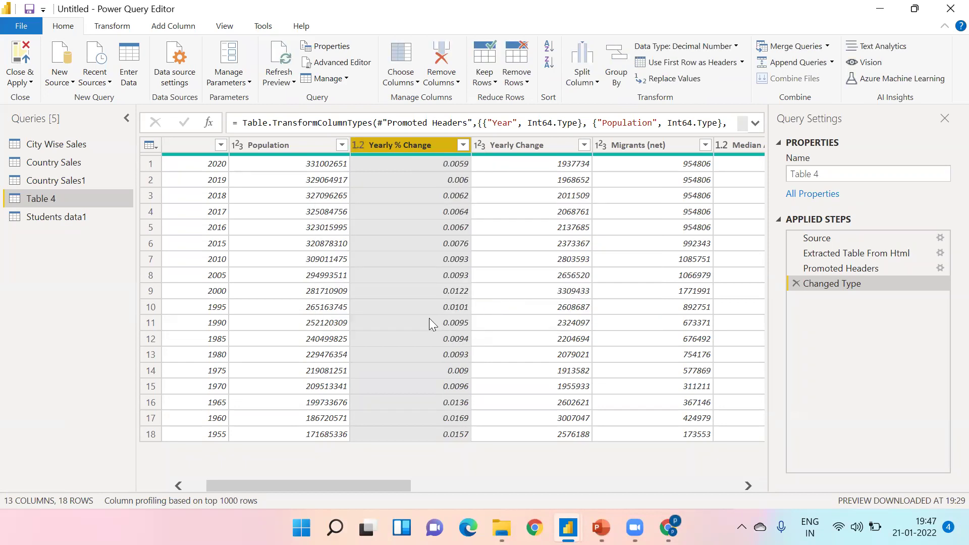
Change Table 4's Urban Pop % column to Decimal Number, replacing the current type conversion
drag(359, 483, 600, 500)
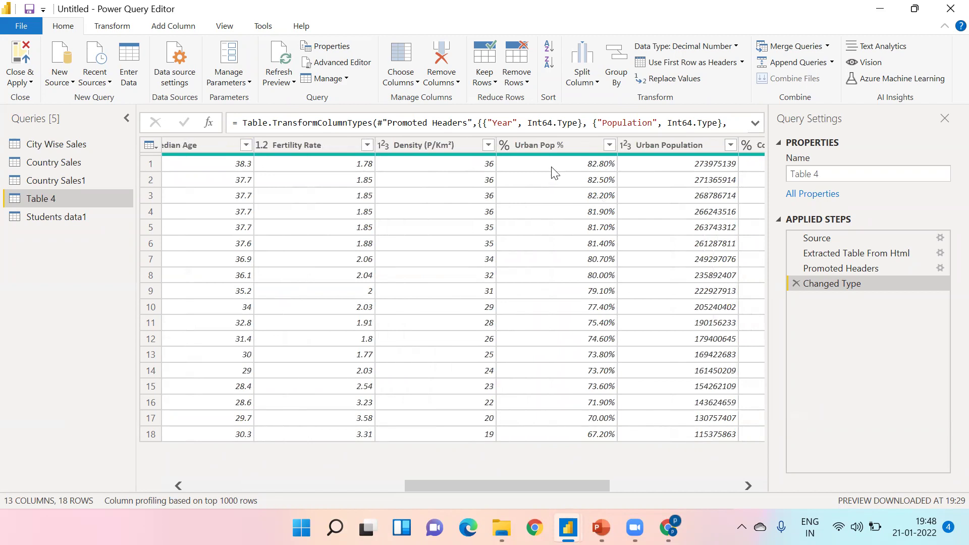
click(503, 144)
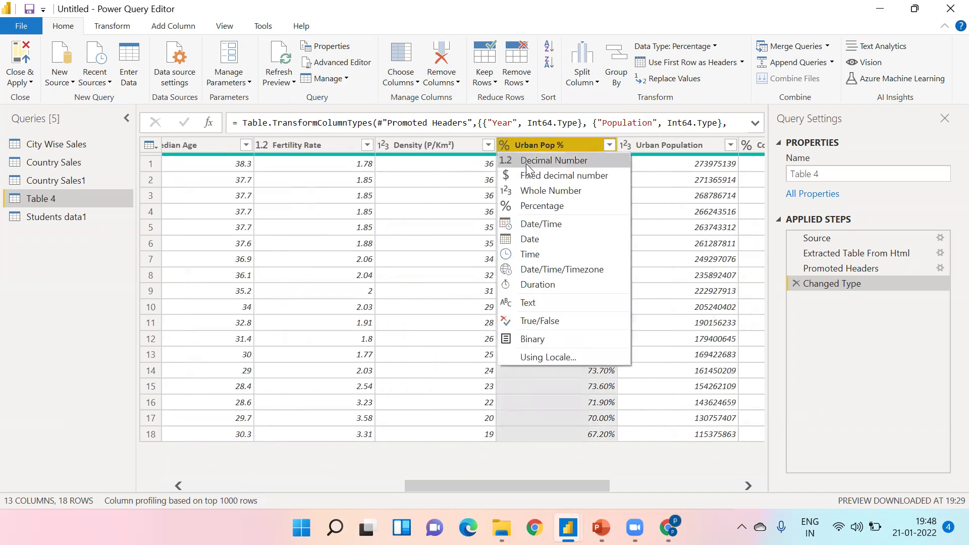
click(526, 165)
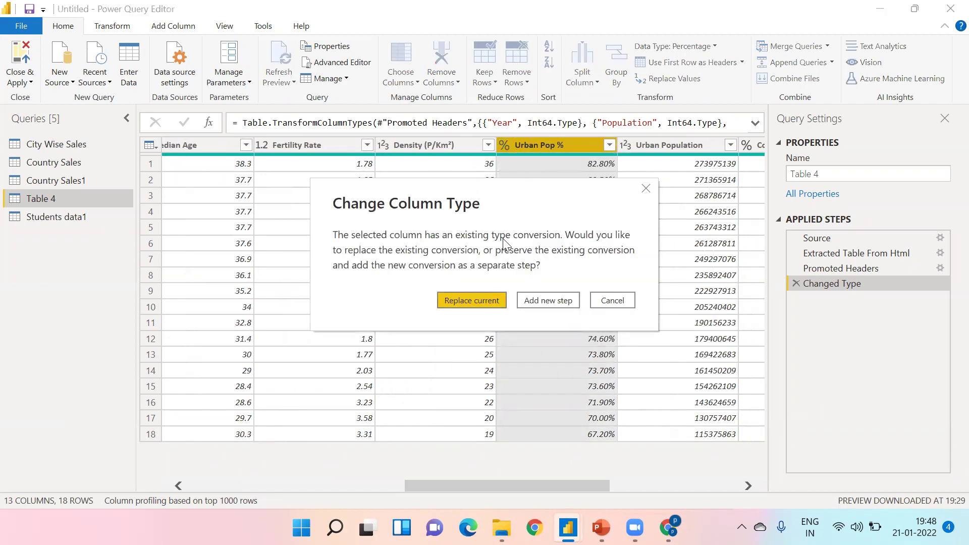
click(476, 301)
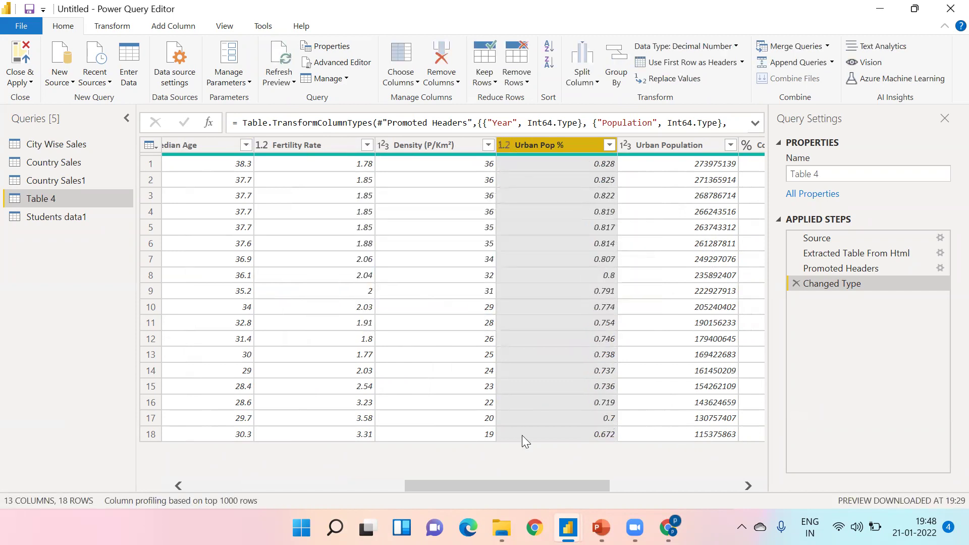
Change Table 4's Country's Share of World Pop column to Decimal Number, replacing the current type conversion
drag(529, 481, 698, 513)
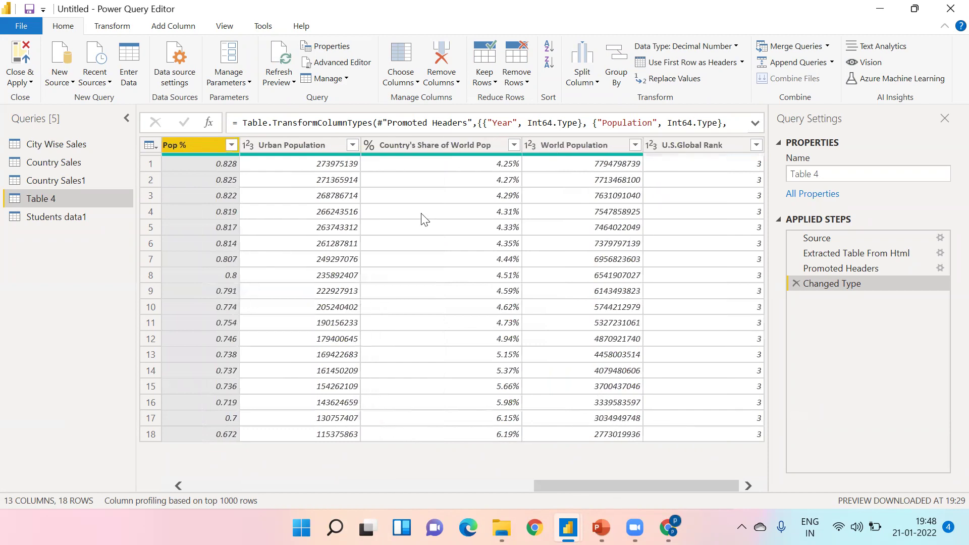
click(369, 145)
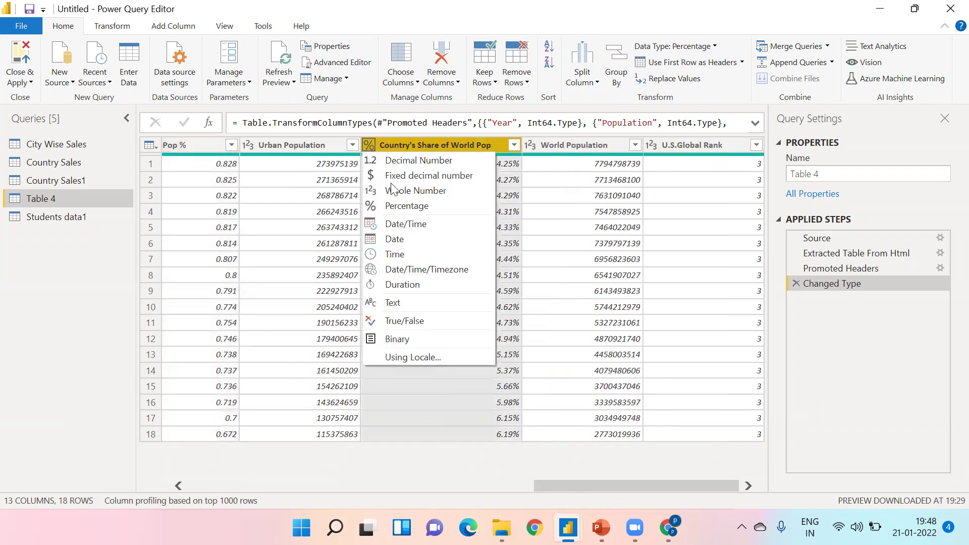
click(418, 160)
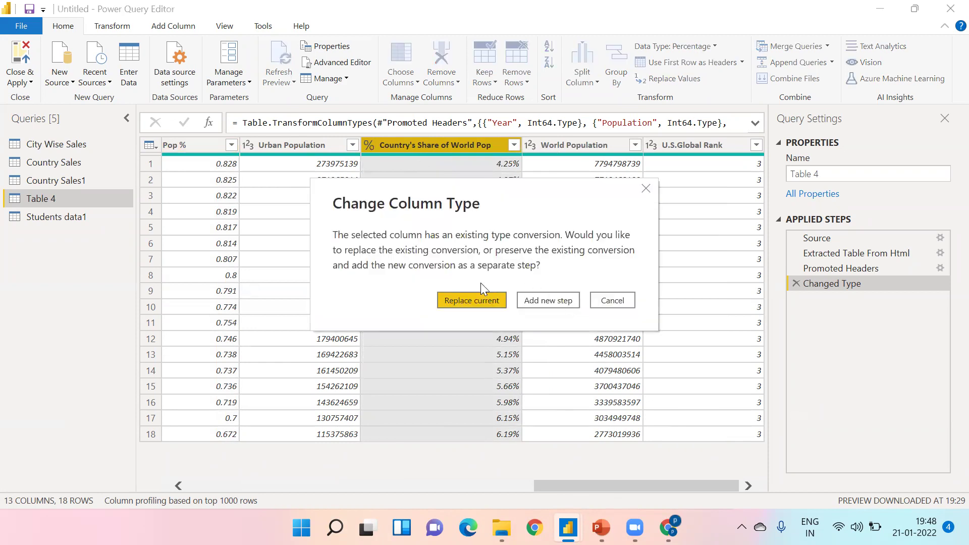
click(475, 302)
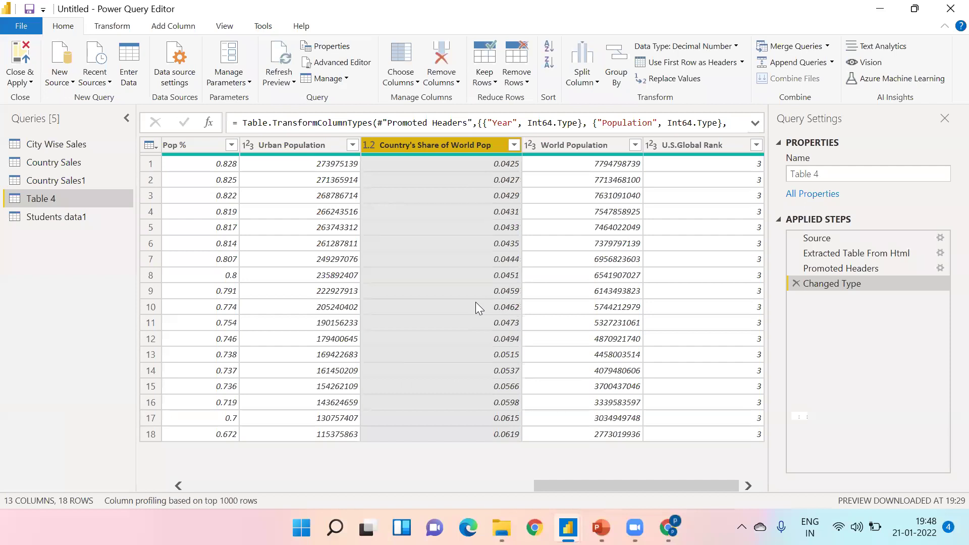
Set the data type of Table 4's Urban Pop % column to Percentage, replacing the current type conversion
drag(641, 484, 672, 509)
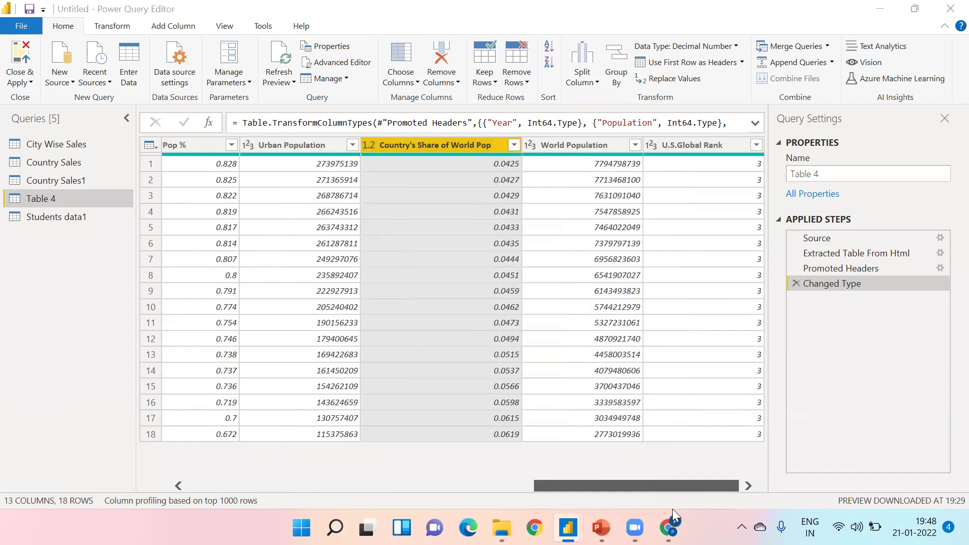
drag(580, 498, 332, 496)
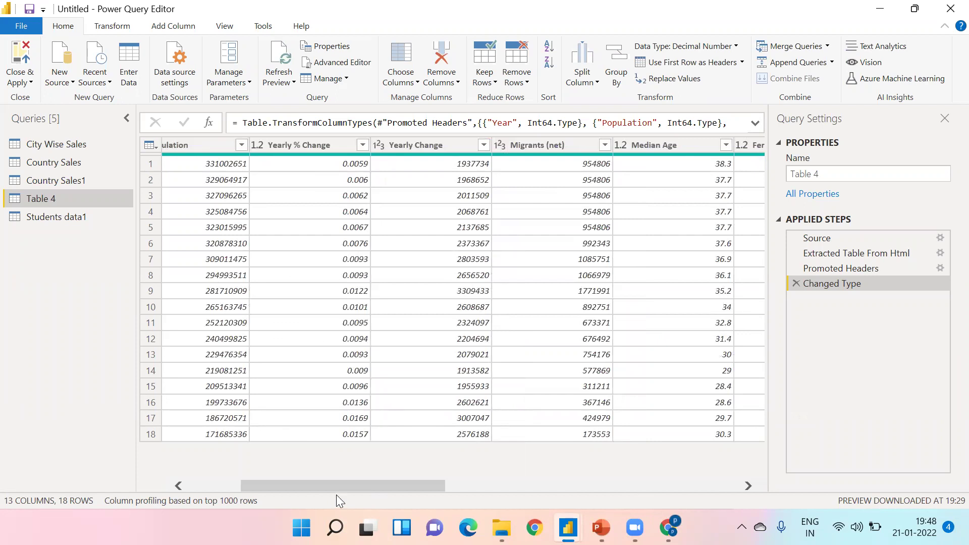
drag(335, 484, 247, 485)
drag(340, 489, 564, 491)
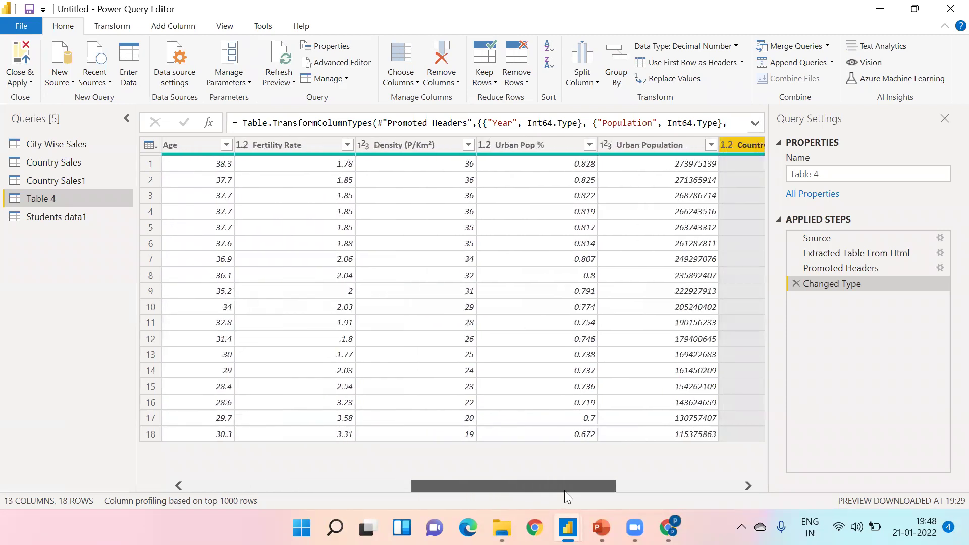
click(539, 144)
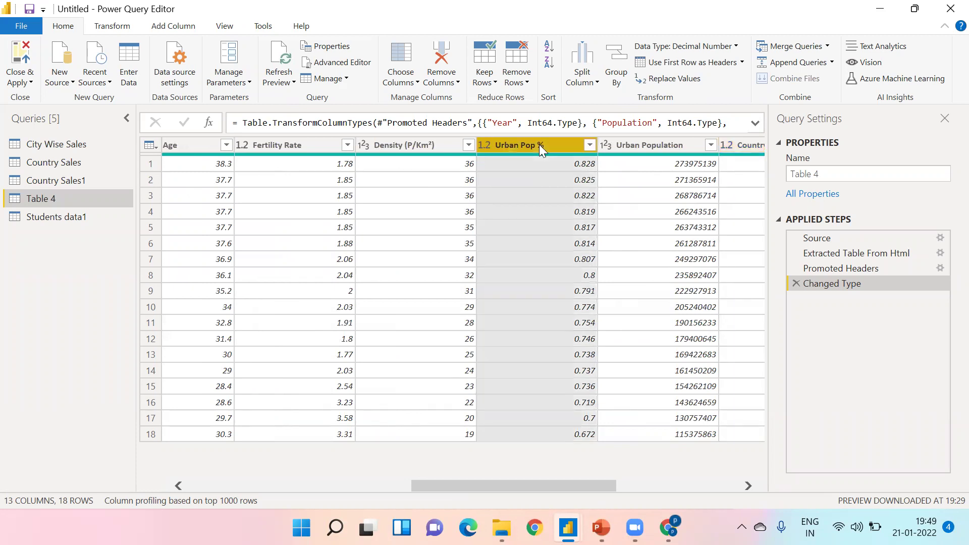
click(483, 146)
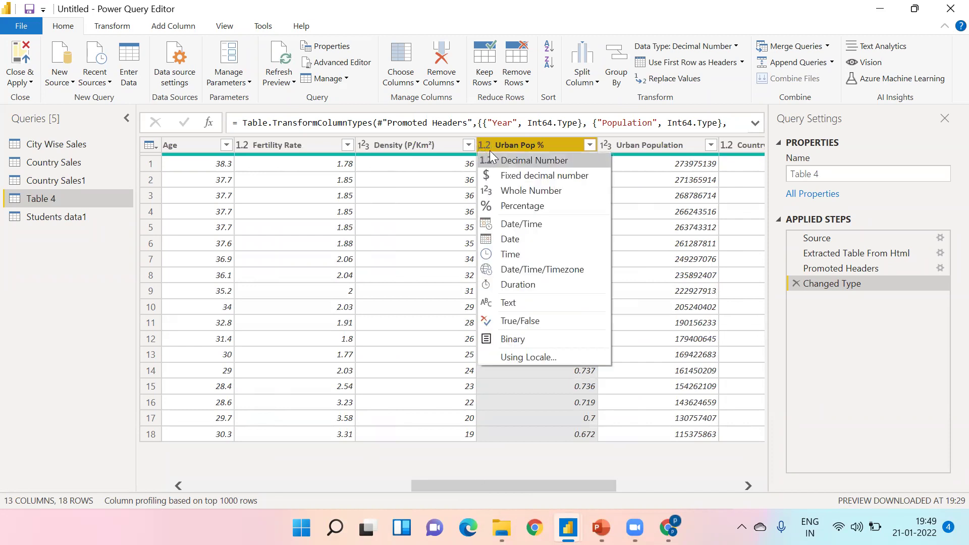
click(557, 146)
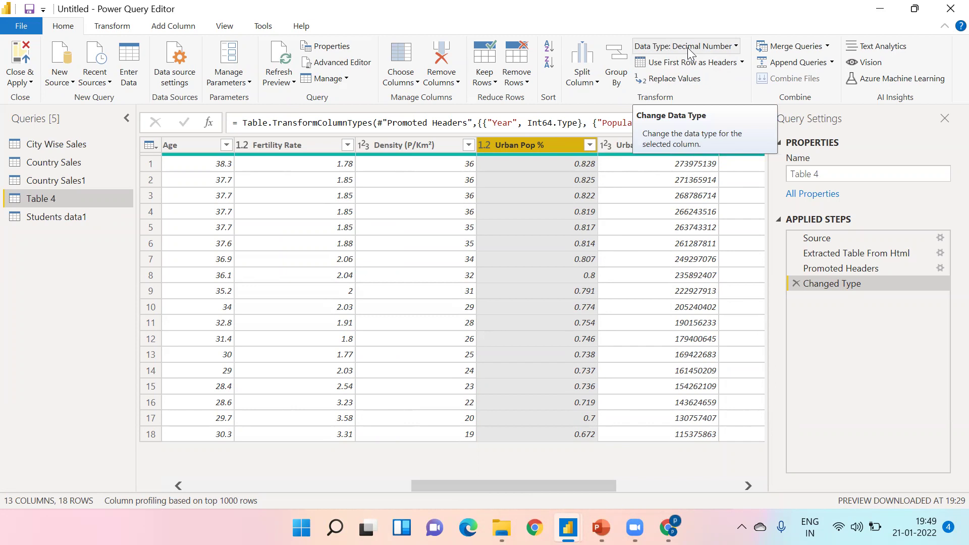
click(734, 47)
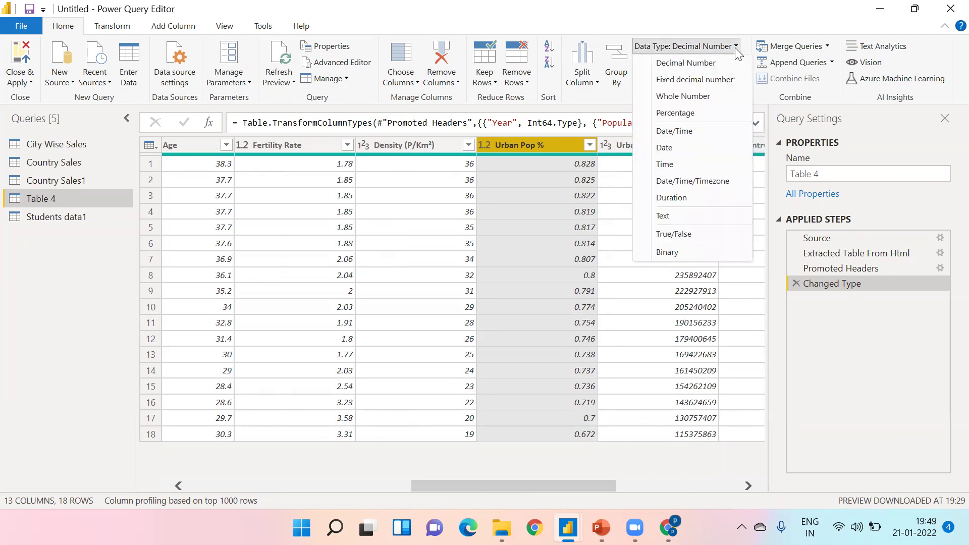
click(676, 113)
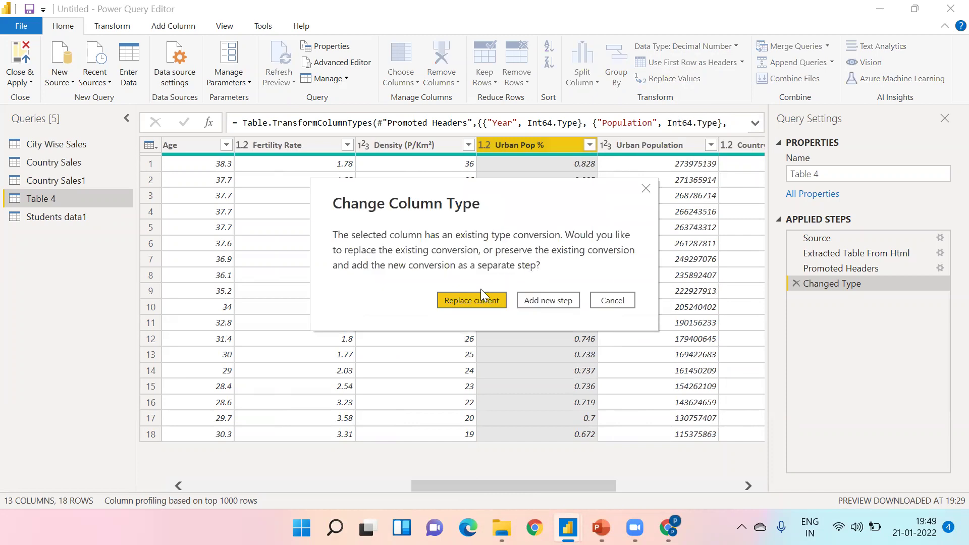
click(475, 300)
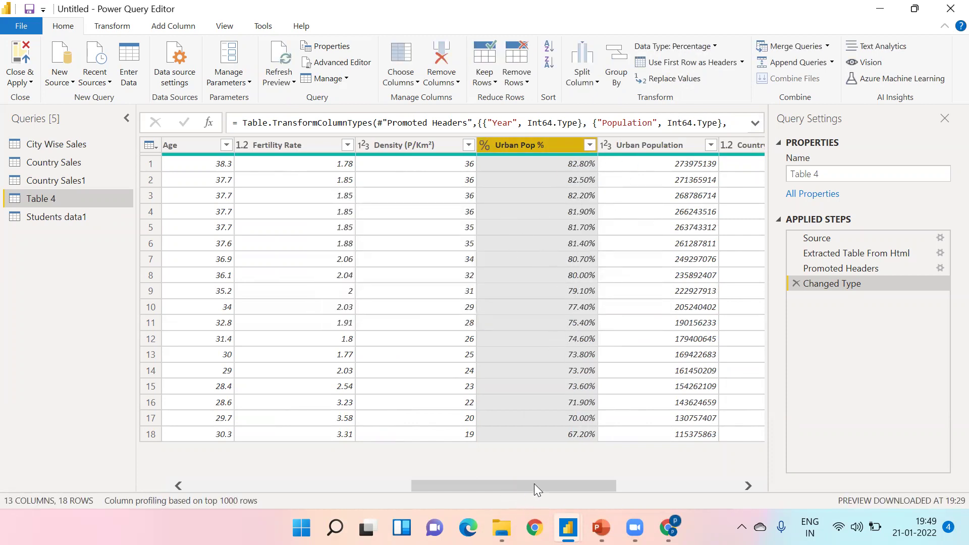
Set the data type of Table 4's Yearly % Change column to Percentage, replacing the current type conversion
drag(534, 485, 285, 490)
click(304, 150)
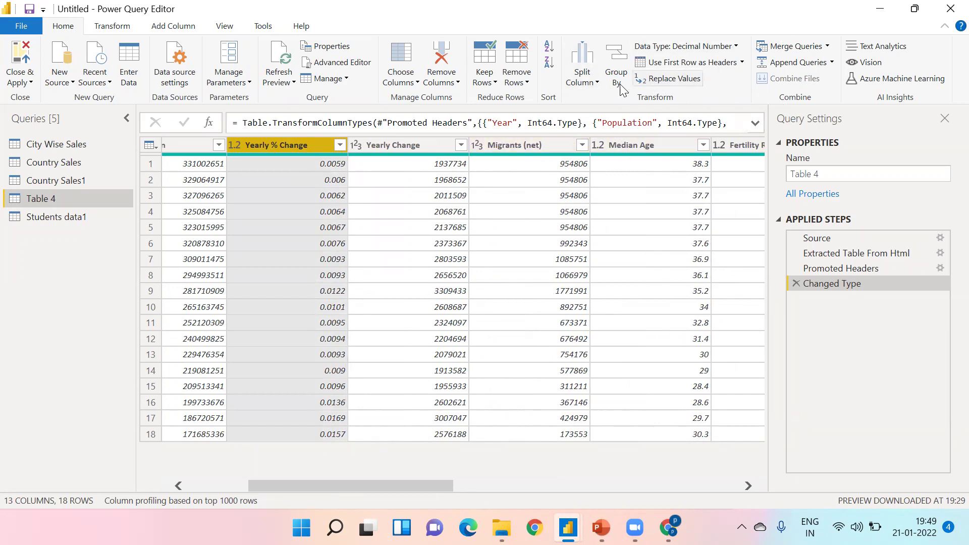
click(736, 47)
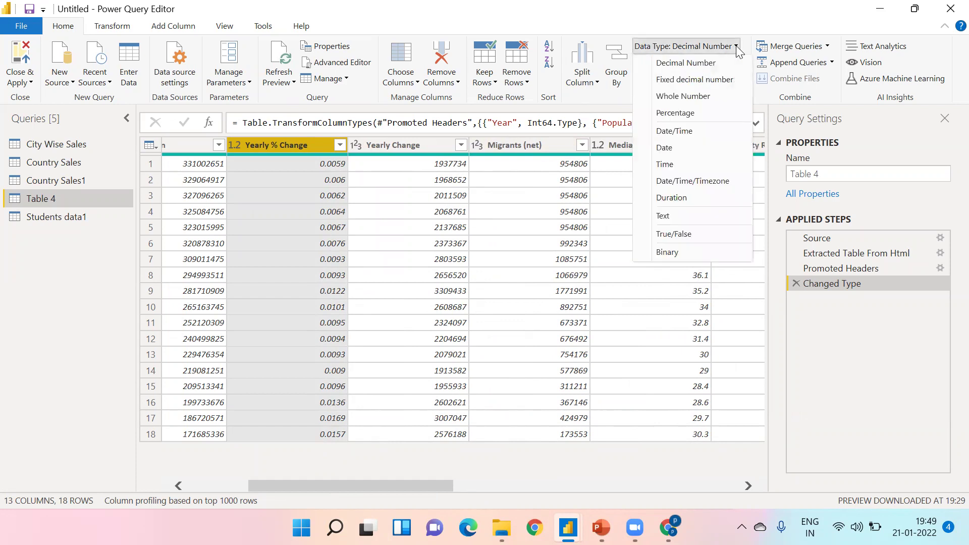
click(698, 115)
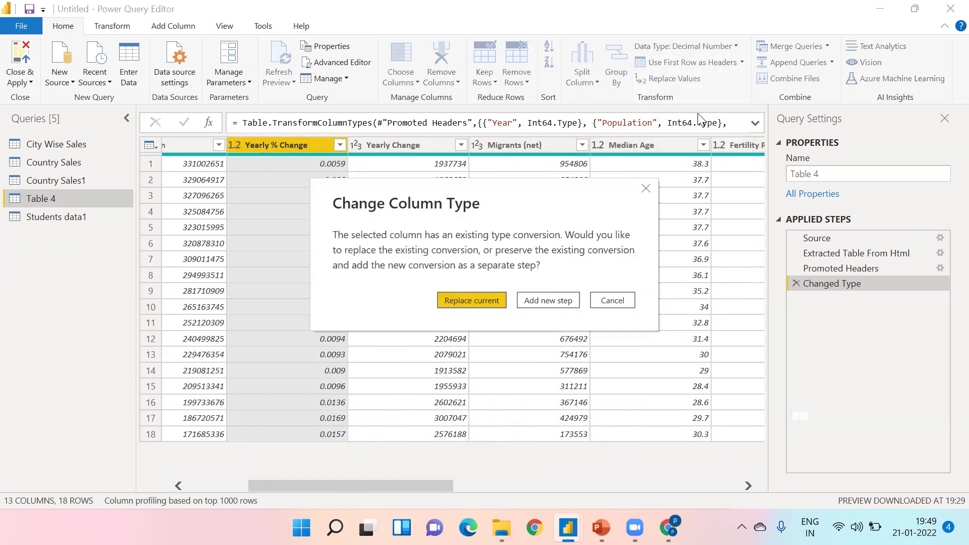
click(471, 301)
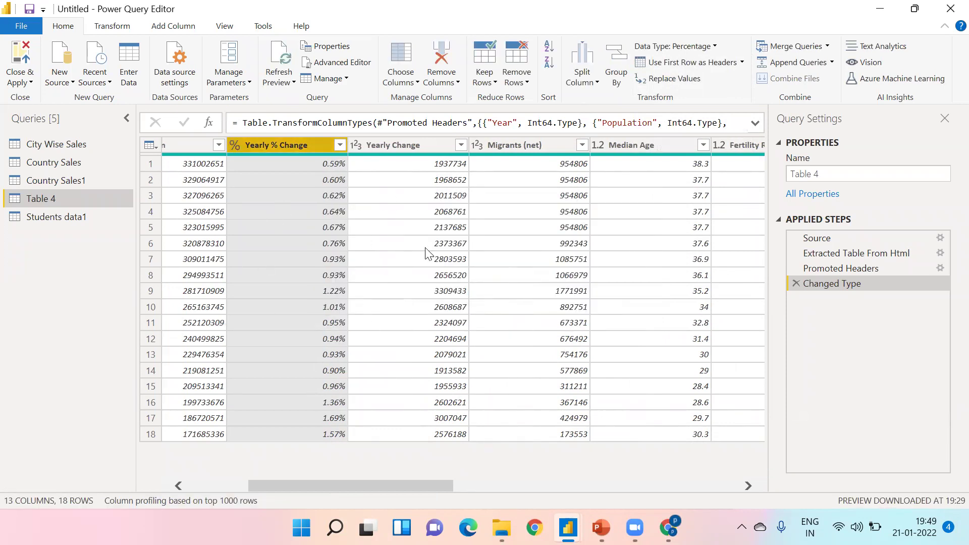
Set the data type of Table 4's Country's Share of World Pop column to Percentage, replacing the current type conversion
drag(386, 486, 664, 495)
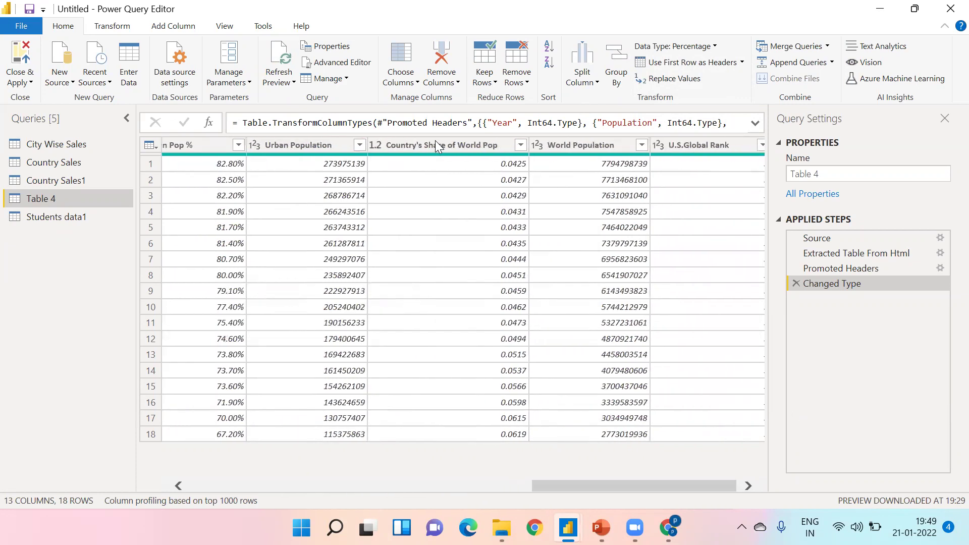
click(435, 140)
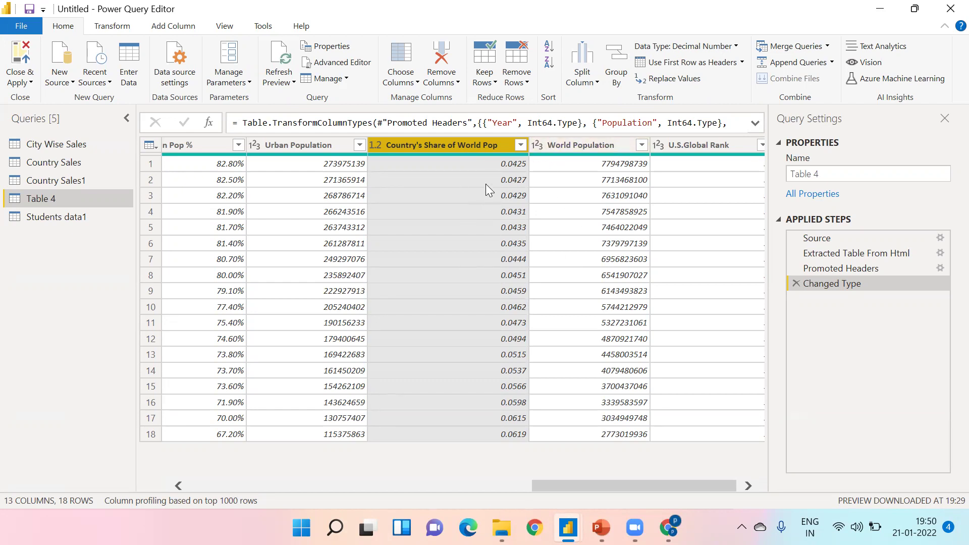
click(573, 145)
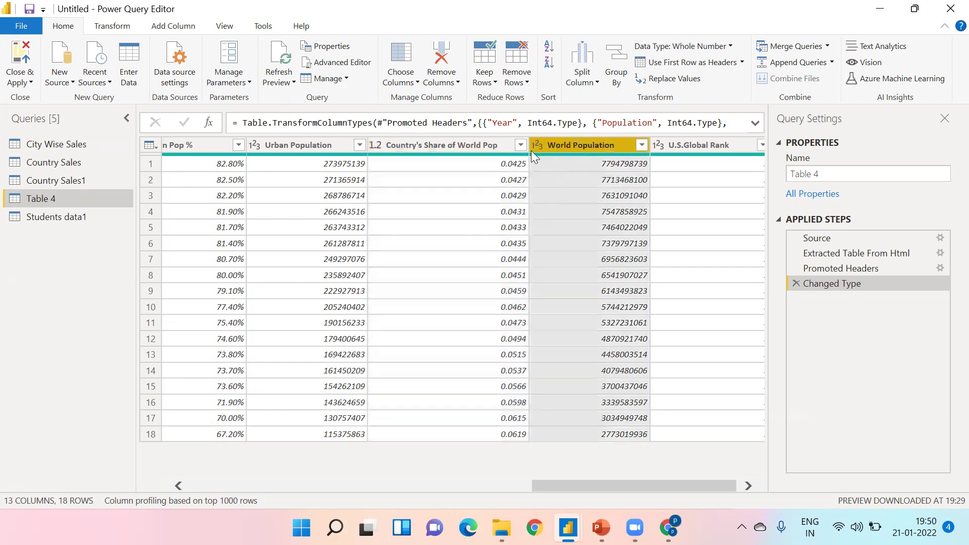
click(449, 146)
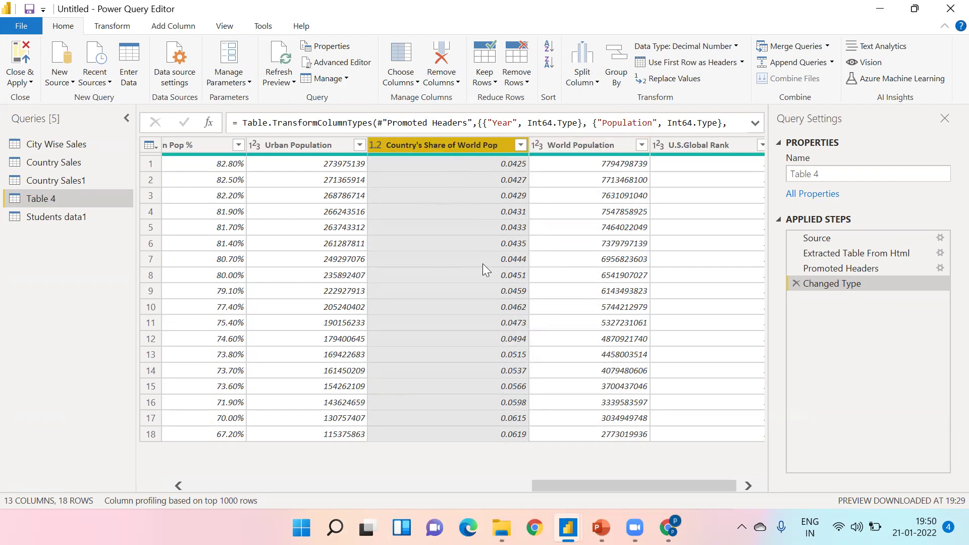
click(735, 49)
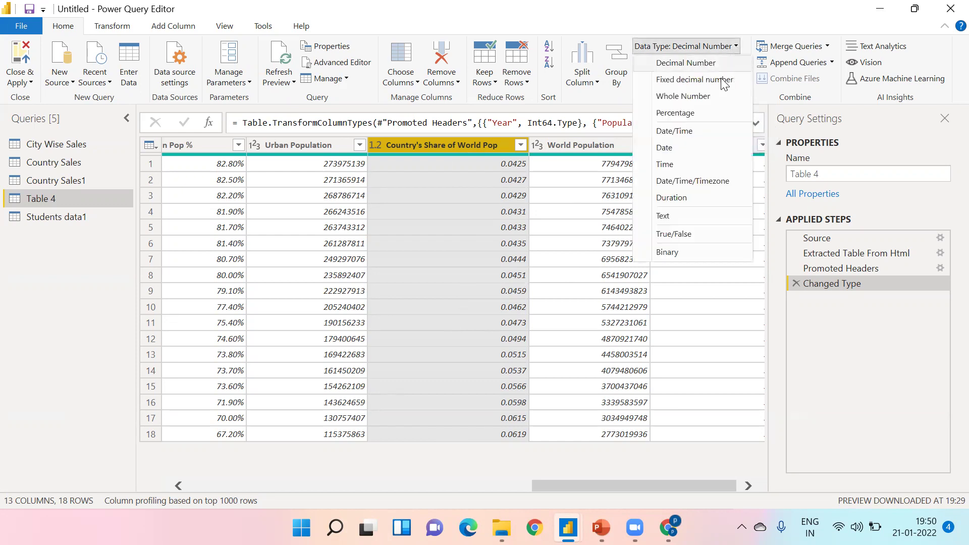
click(691, 113)
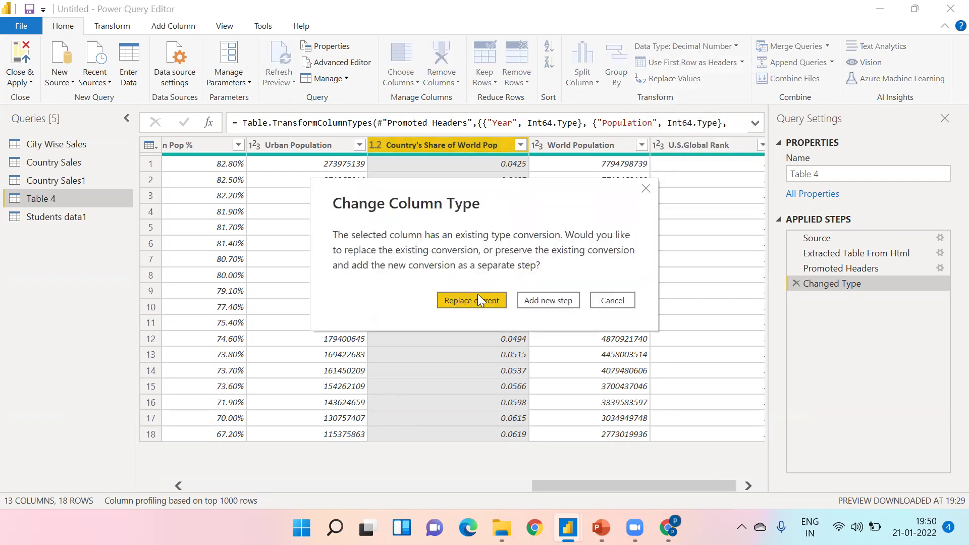
click(476, 297)
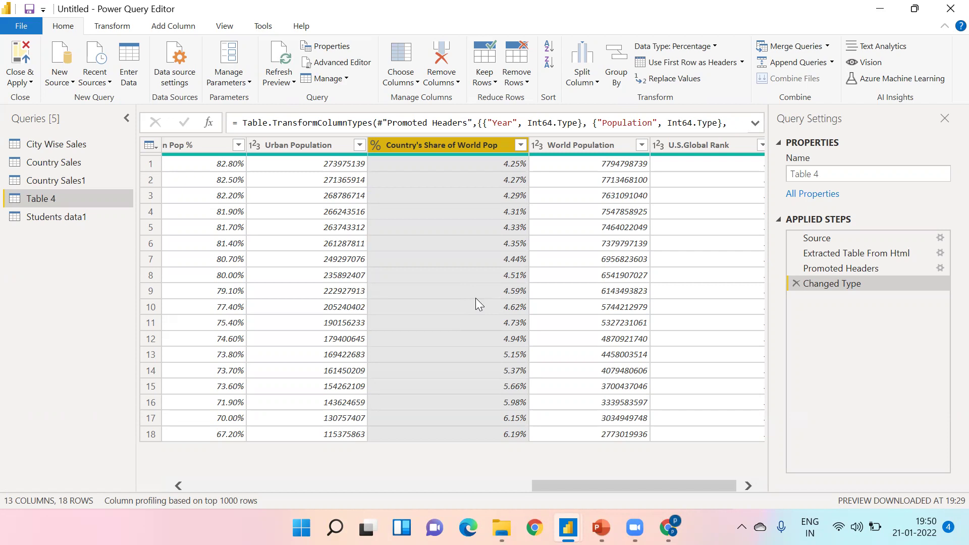
View the Students data1 query, and close the Power Query Editor, applying the pending changes
drag(587, 484, 259, 500)
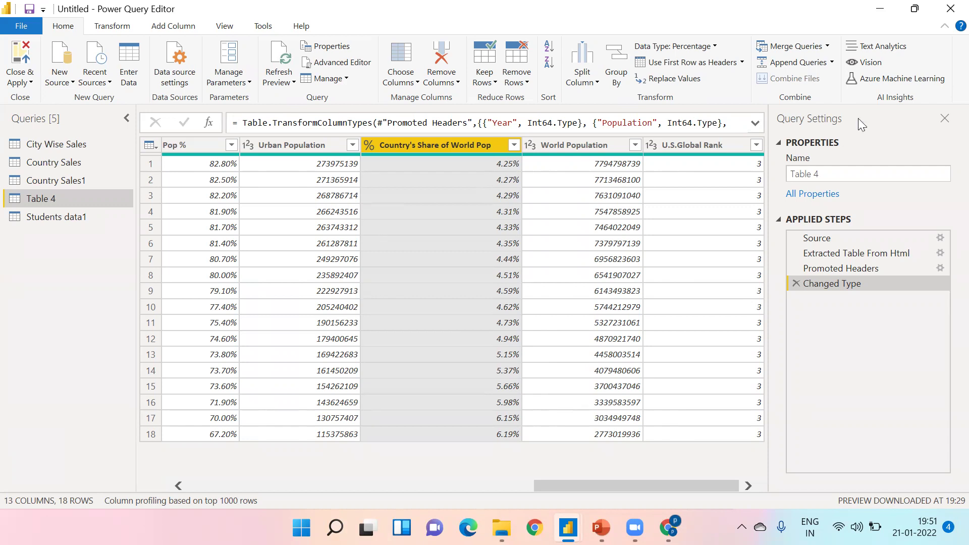
click(63, 218)
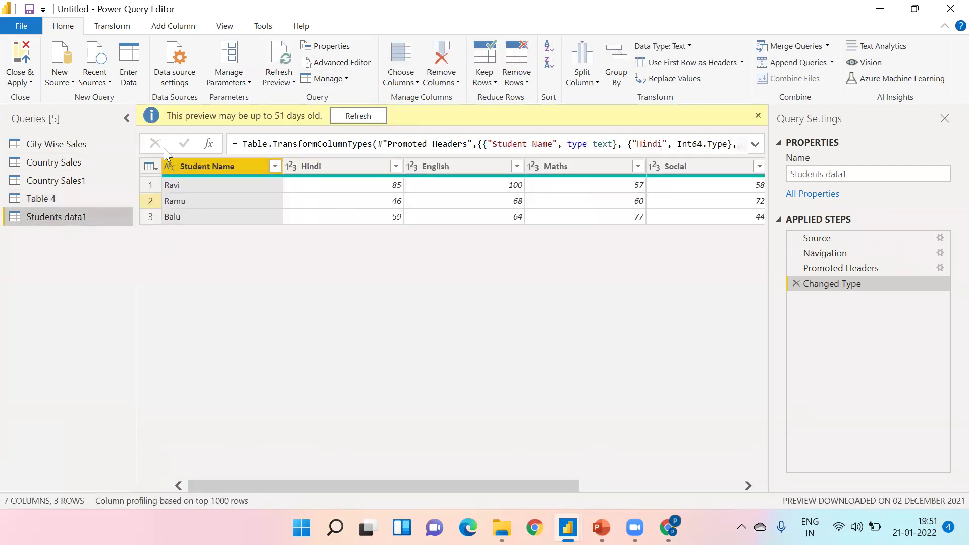
click(948, 12)
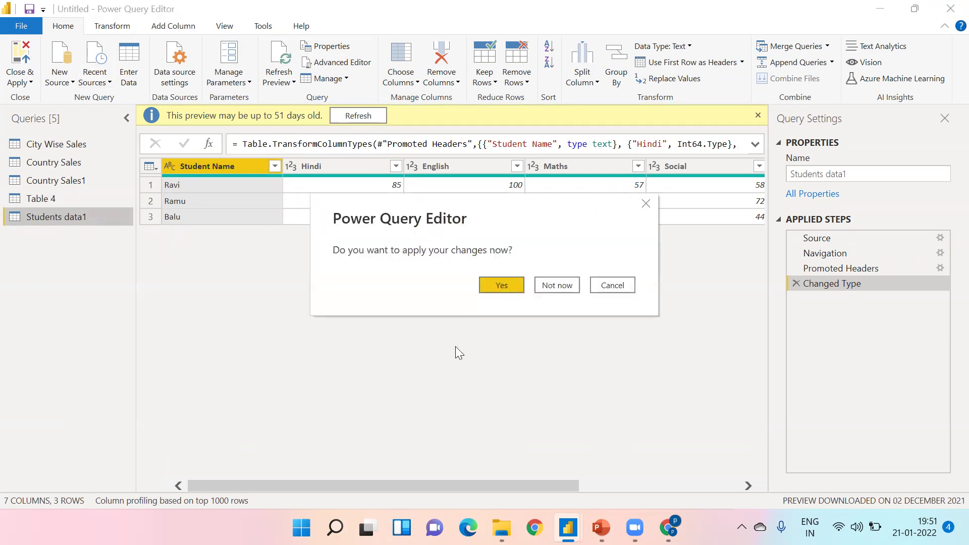
click(509, 288)
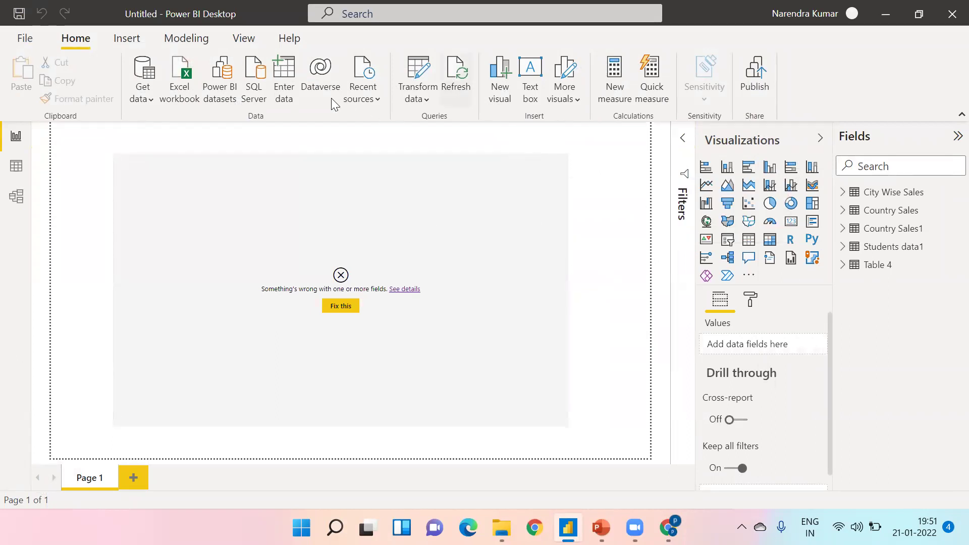
Reopen the Power Query Editor from the report and display the Students data1 query
click(421, 98)
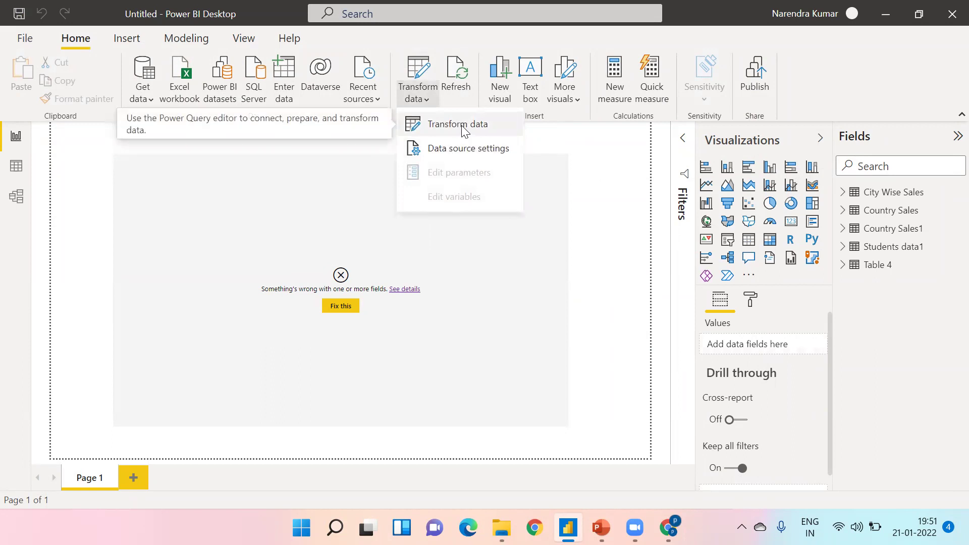
click(434, 124)
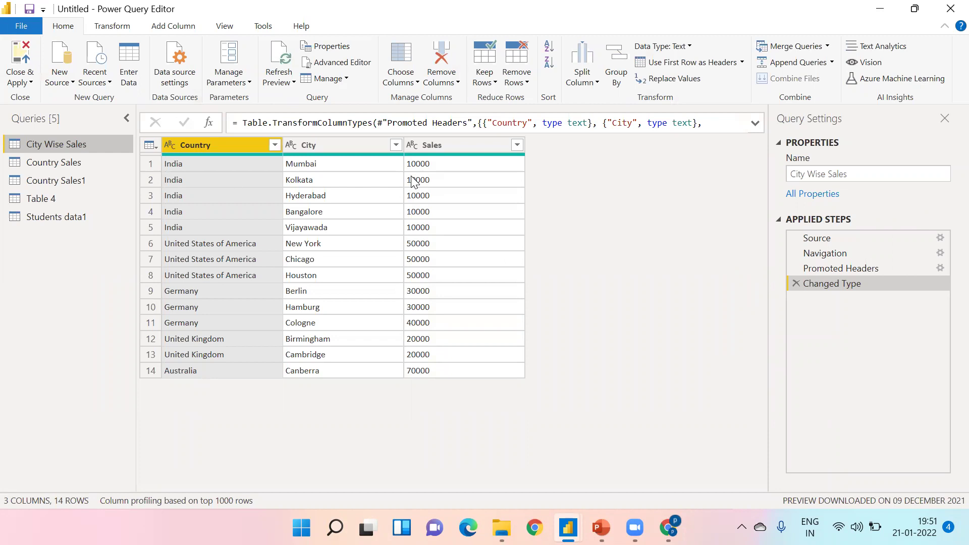
click(62, 219)
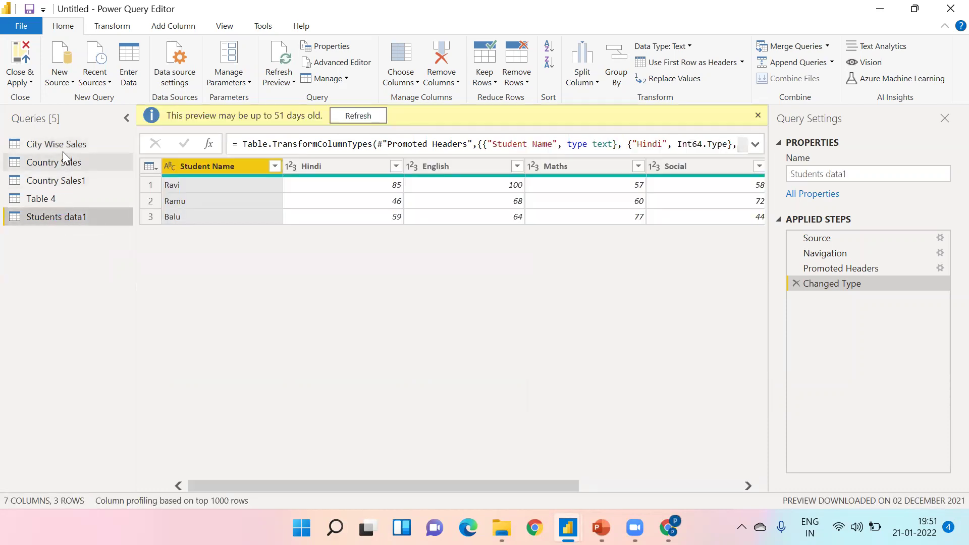
Delete the Changed Type step from both the City Wise Sales and Country Sales queries
click(64, 145)
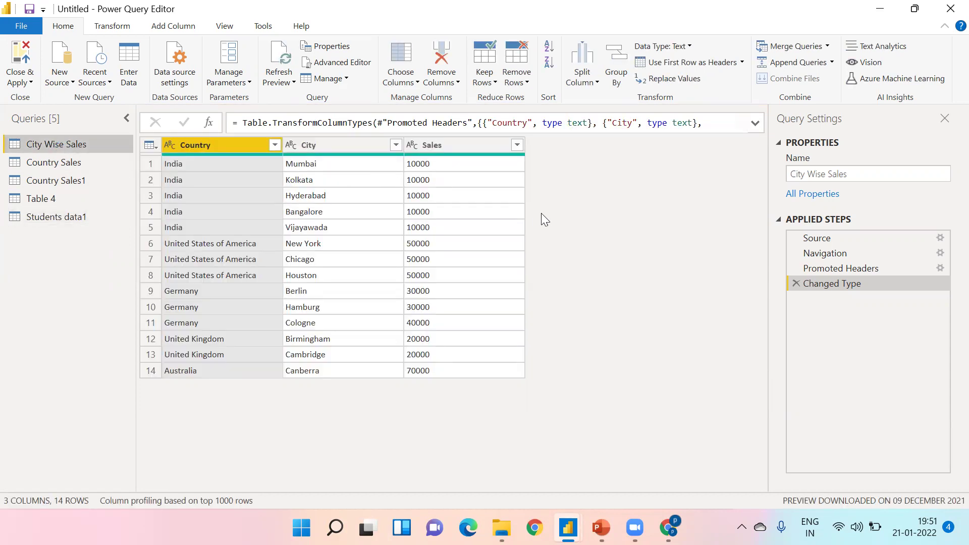
click(798, 283)
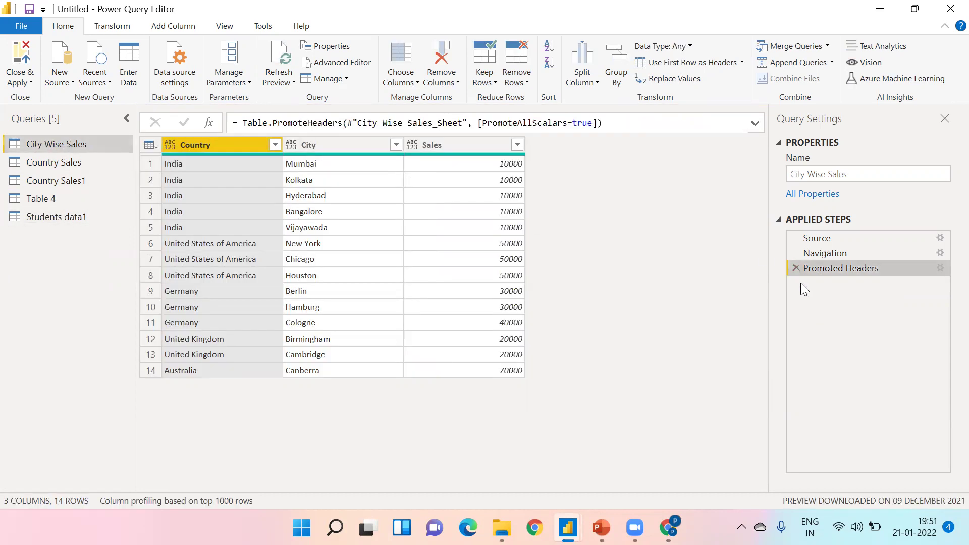
click(80, 165)
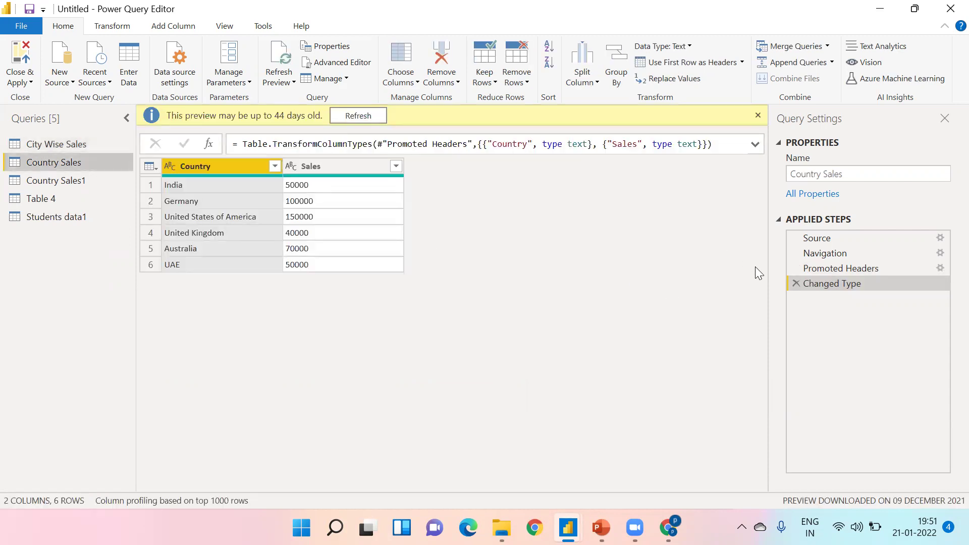
click(794, 283)
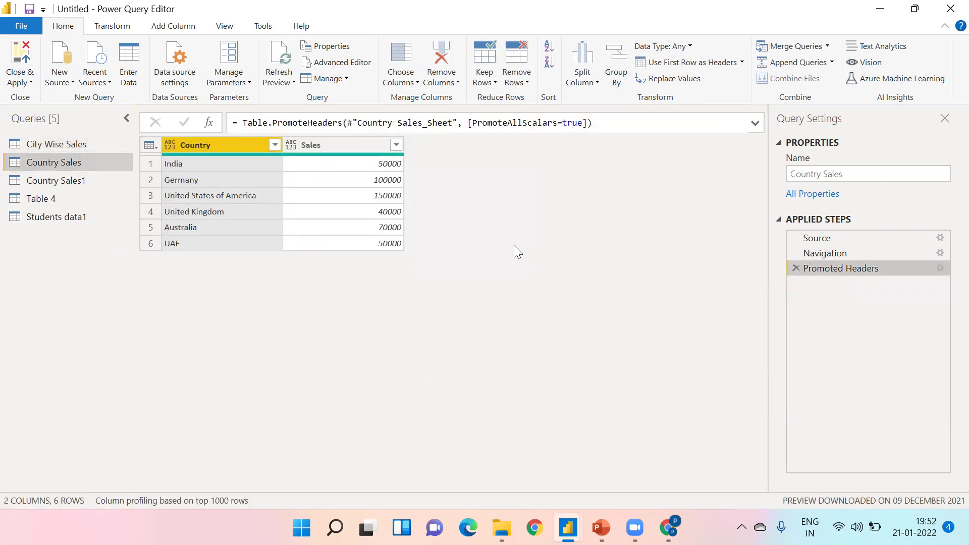
Review the column data types of all five queries, ending on City Wise Sales
click(69, 146)
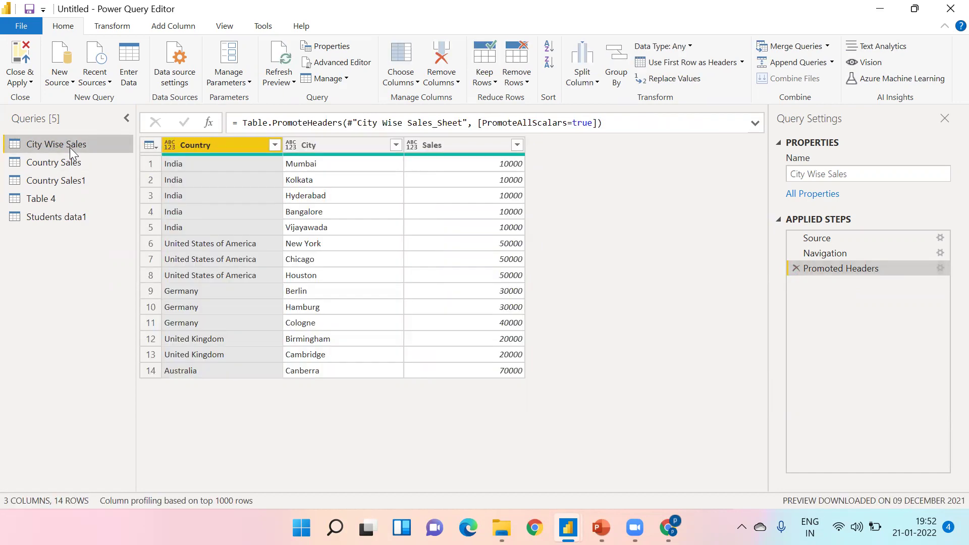
click(71, 162)
click(73, 181)
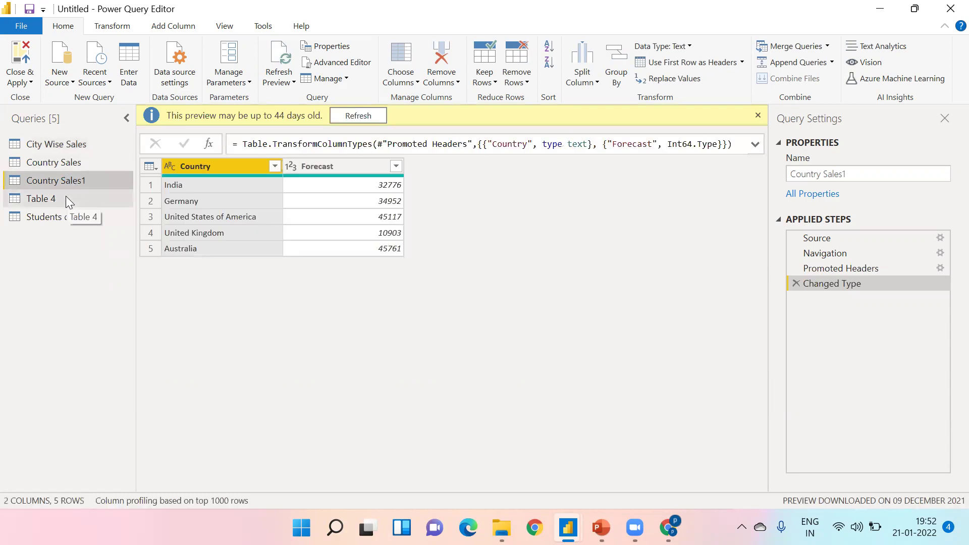
click(66, 197)
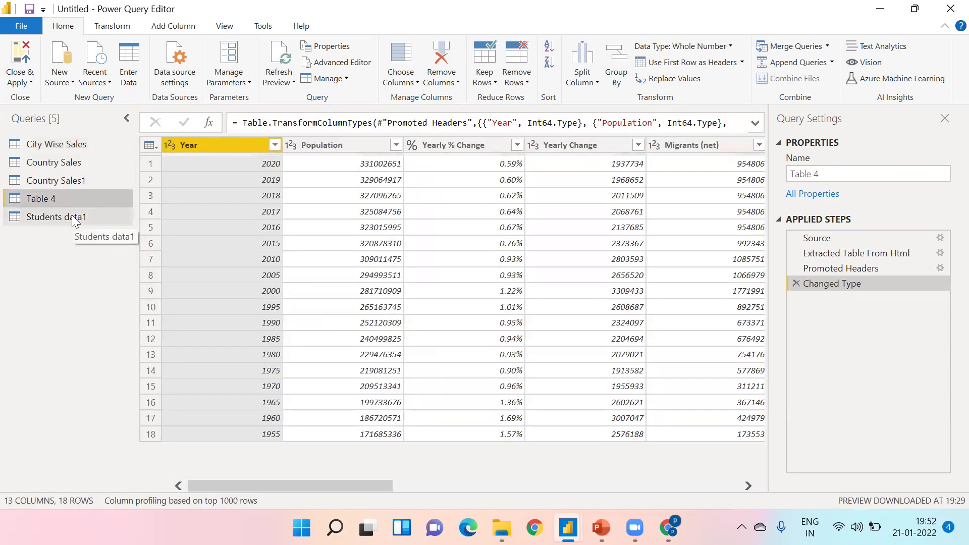
click(73, 217)
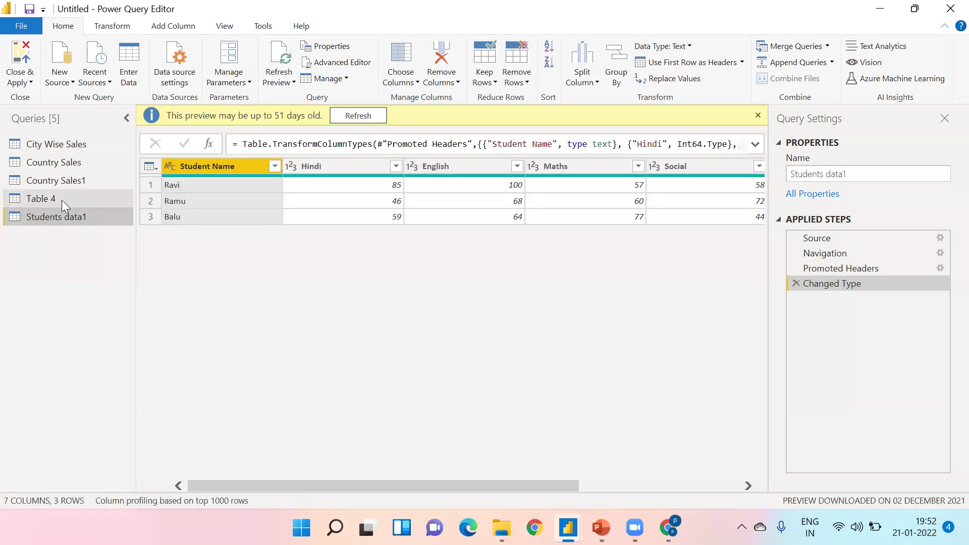
click(61, 199)
click(71, 148)
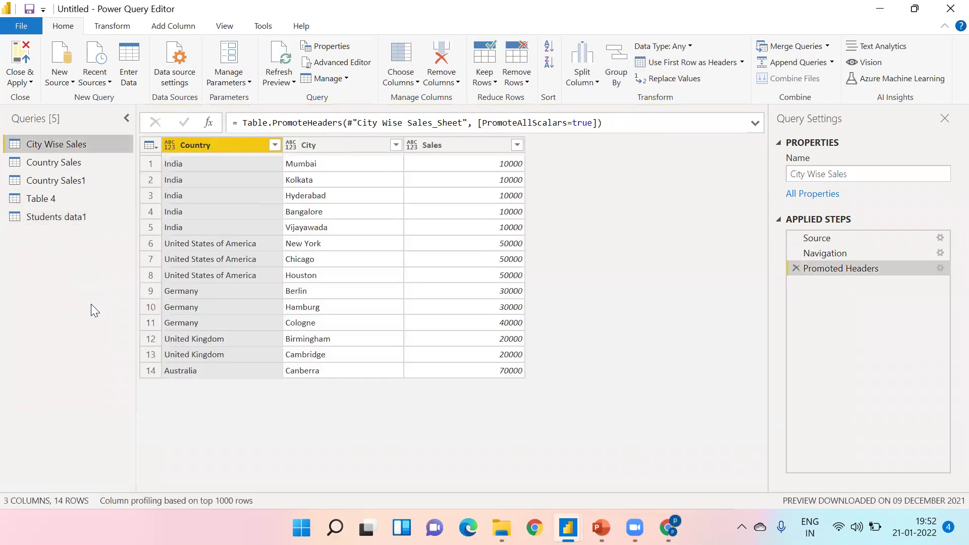
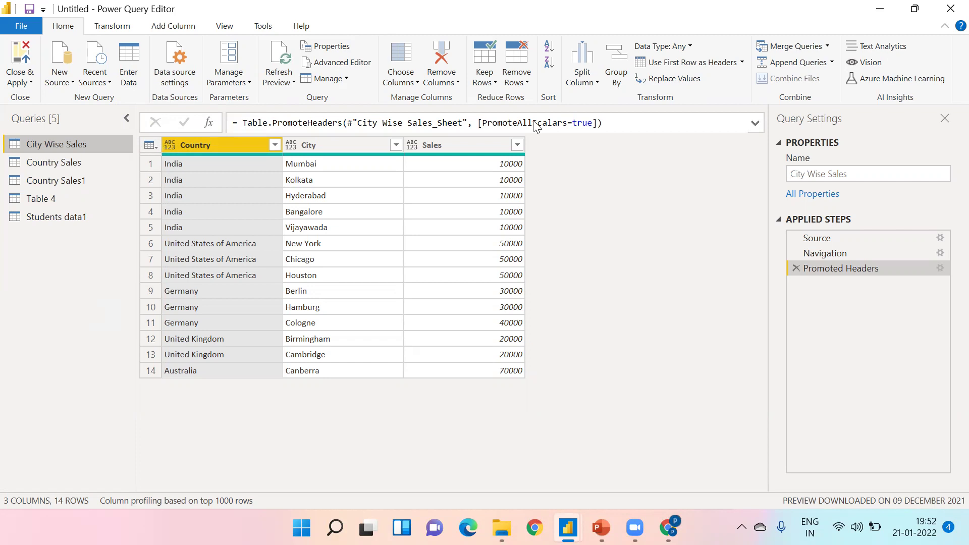
drag(536, 126, 536, 127)
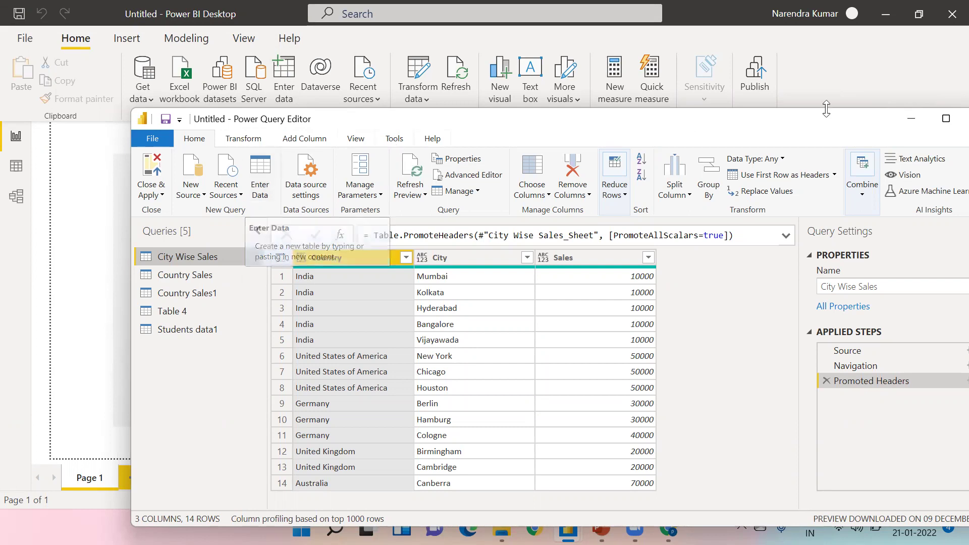
click(947, 125)
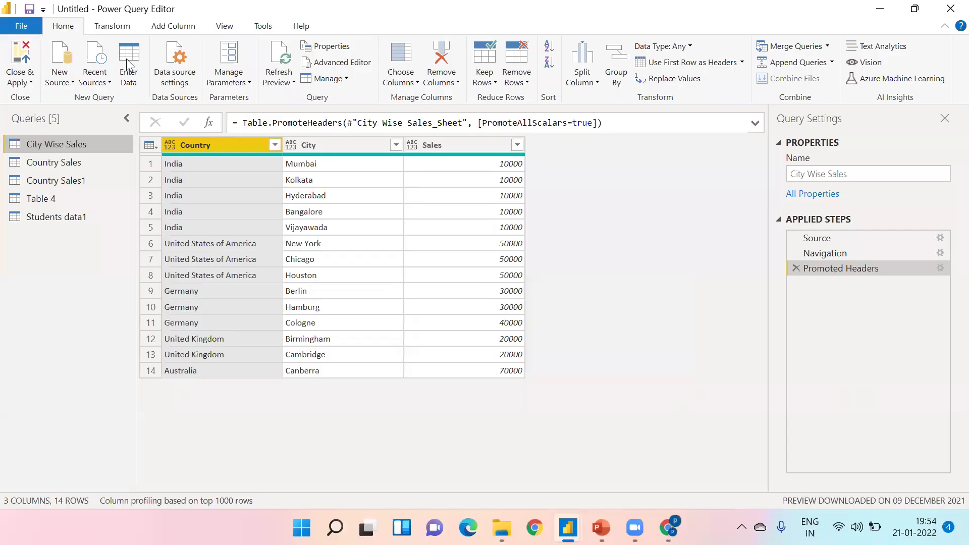
Start a manually entered table and add a second row and a second column to it
click(136, 55)
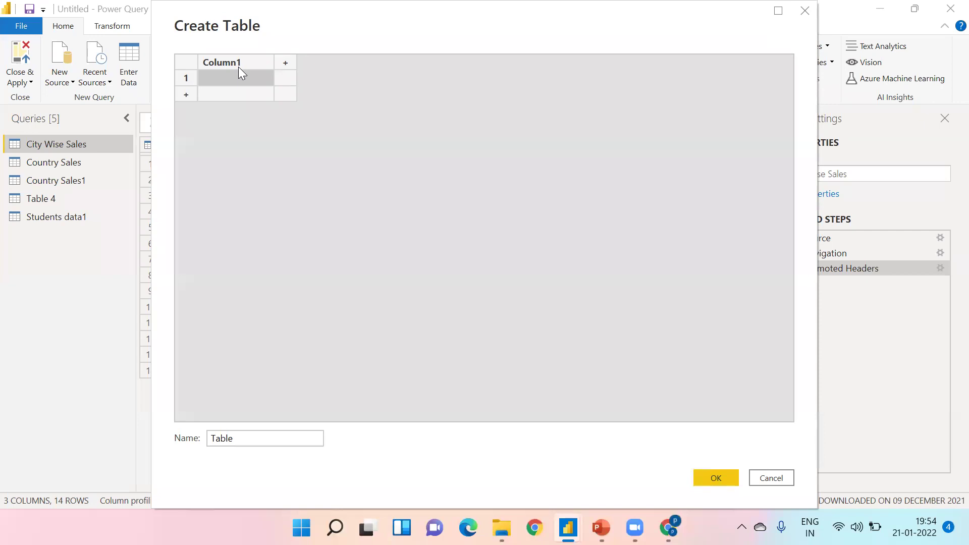
click(186, 96)
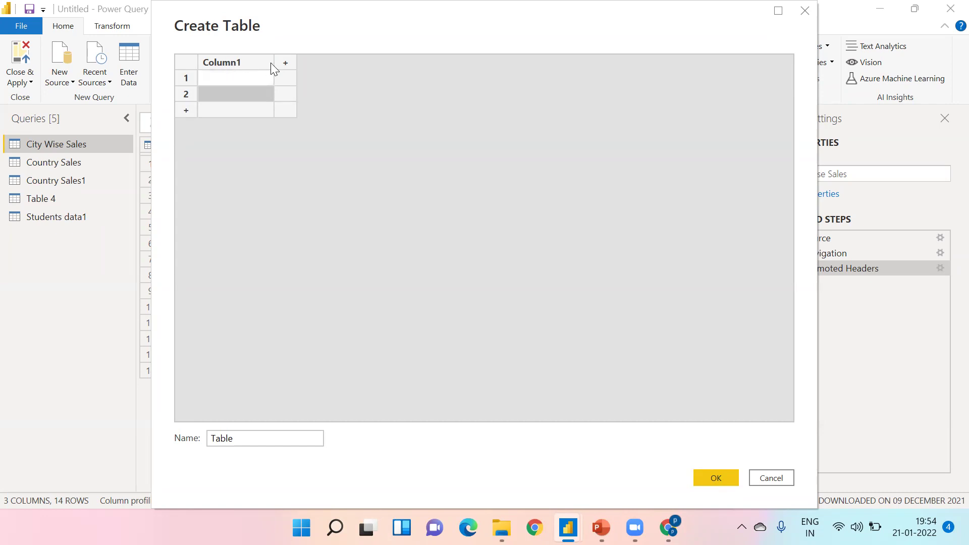
click(287, 66)
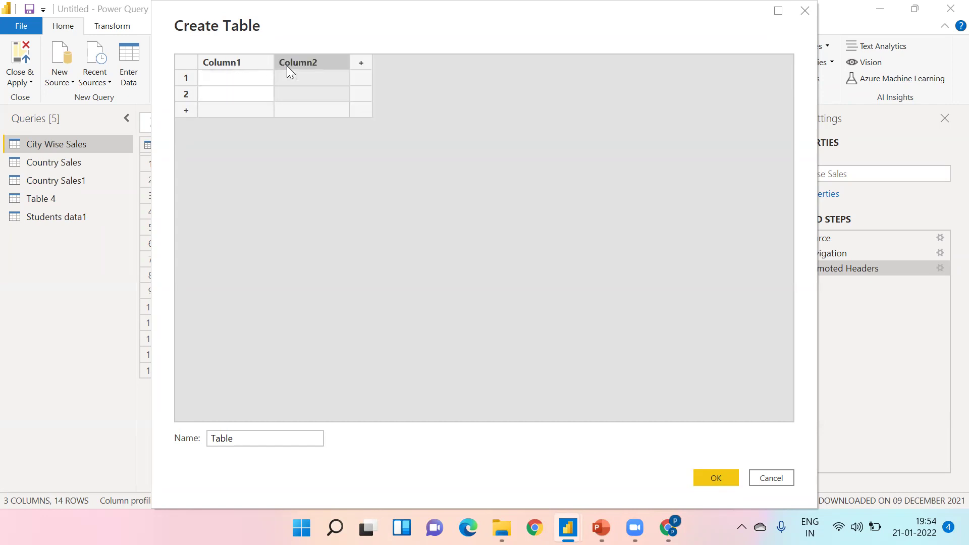
Rename the two columns of the new table as Index and Name
click(237, 65)
double_click(236, 65)
text(Index)
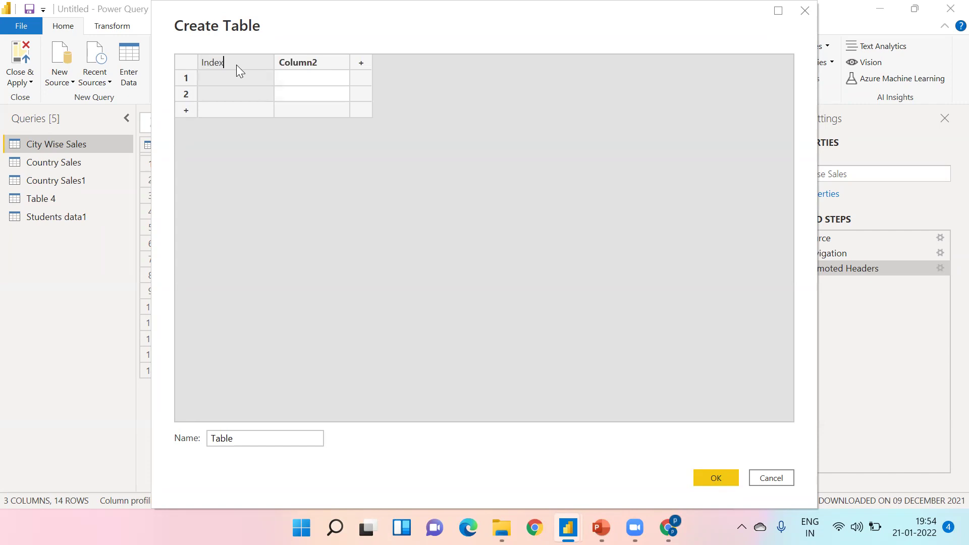
key(Return)
click(285, 63)
double_click(286, 64)
text(Name)
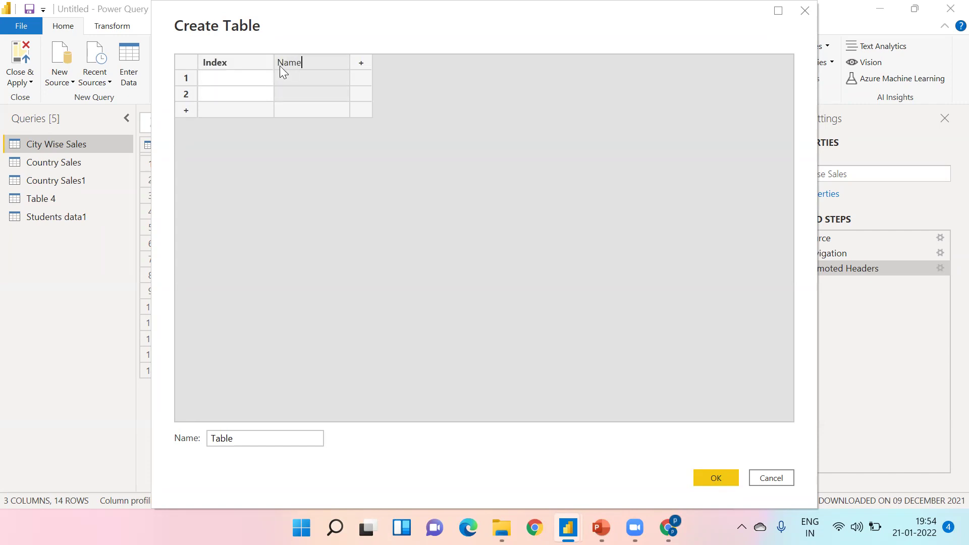
Fill the Index column with the numbers 1 to 5, one per row
click(249, 73)
text(1)
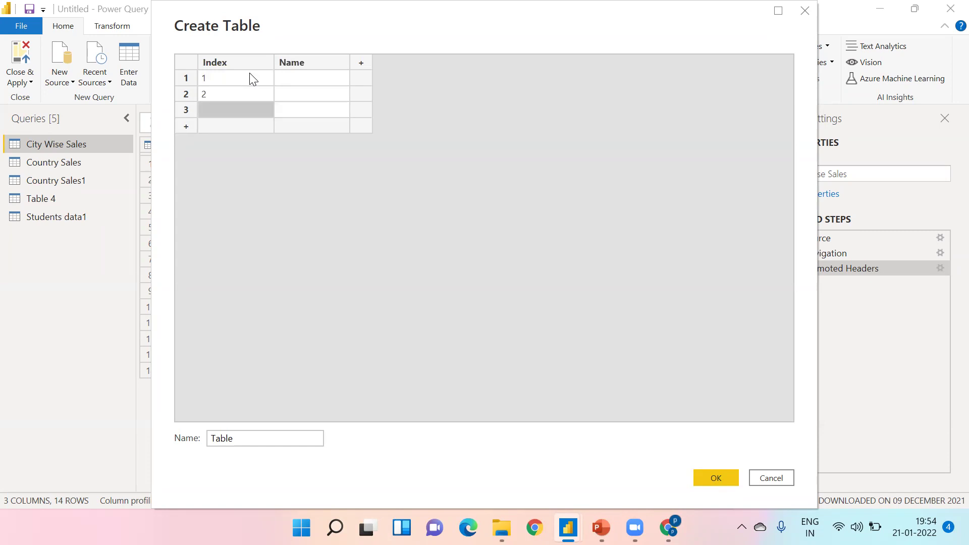
text( 2 3 4 5 6)
key(BackSpace)
Enter a sample first name in the Name column for each of the five numbered rows
click(298, 82)
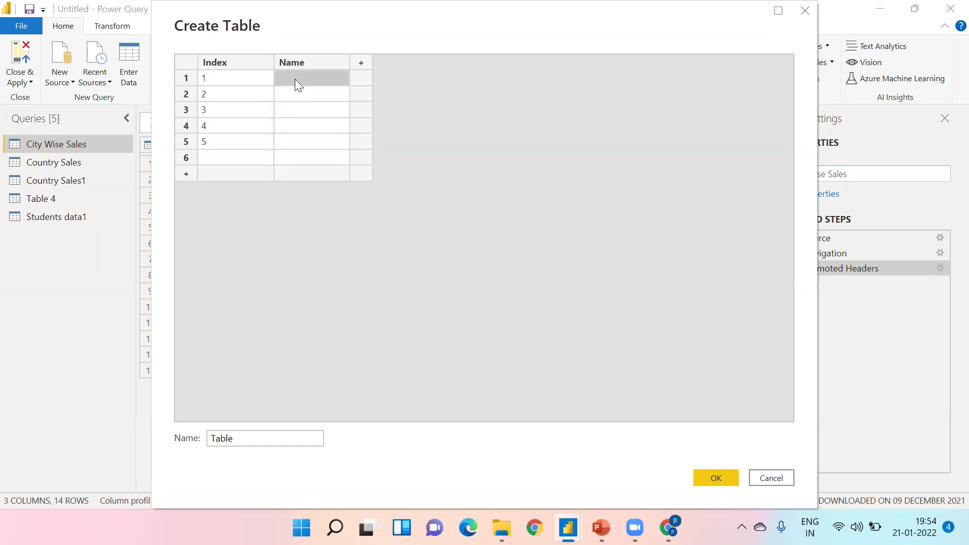
text(Ram)
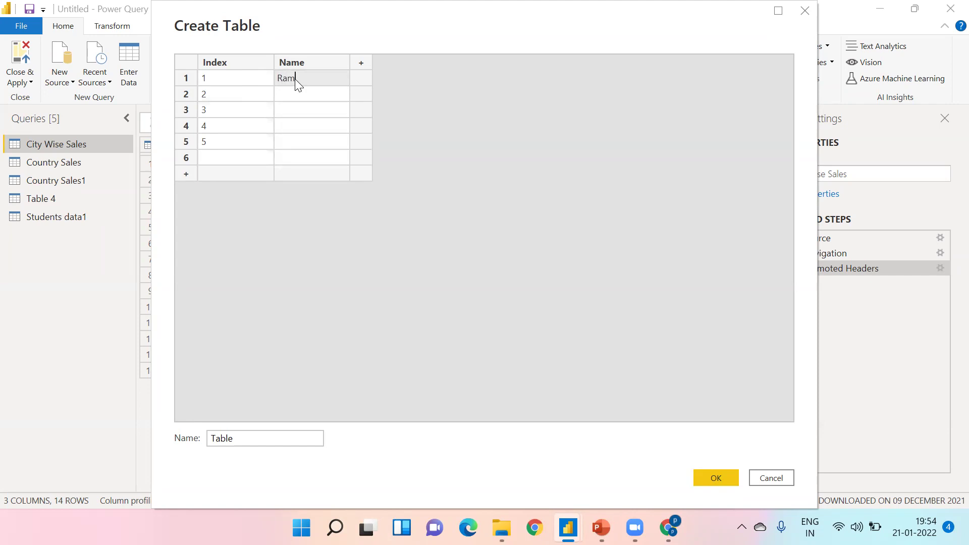
key(Return)
text(S)
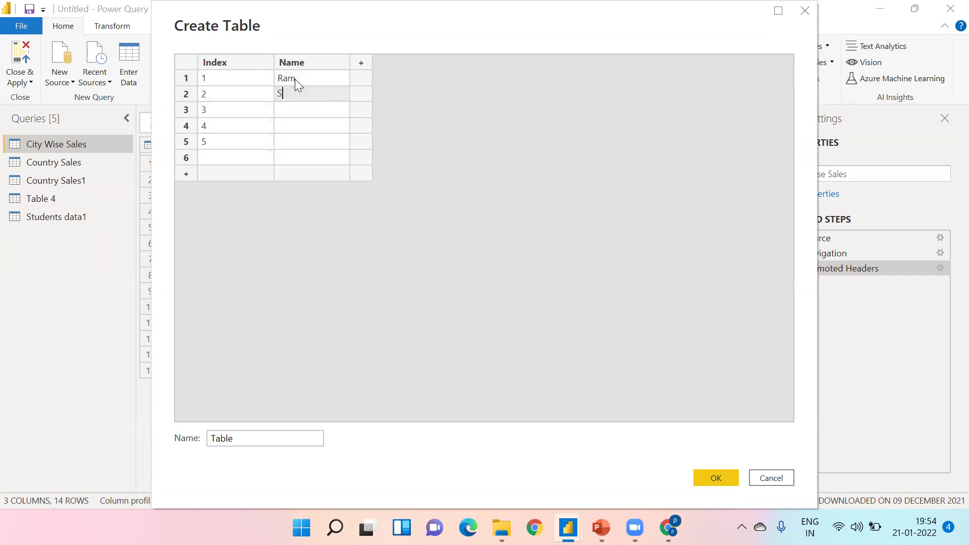
text(wathi)
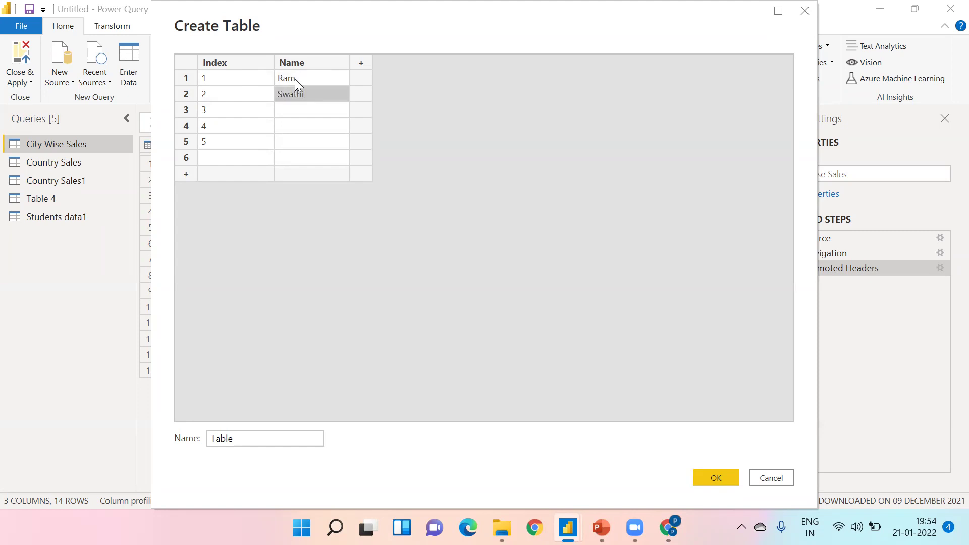
key(Return)
text(Sws)
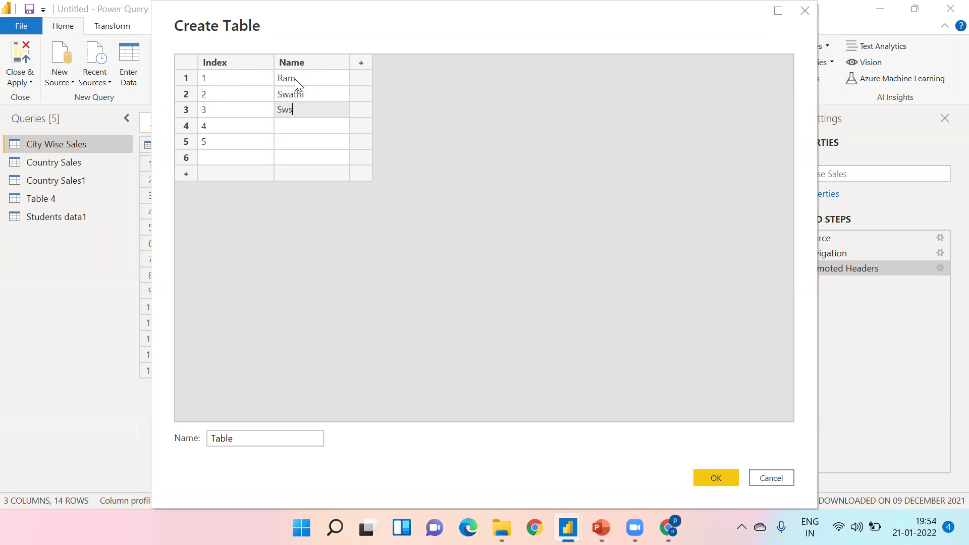
key(BackSpace)
text(amy)
key(Return)
text(Dinesh)
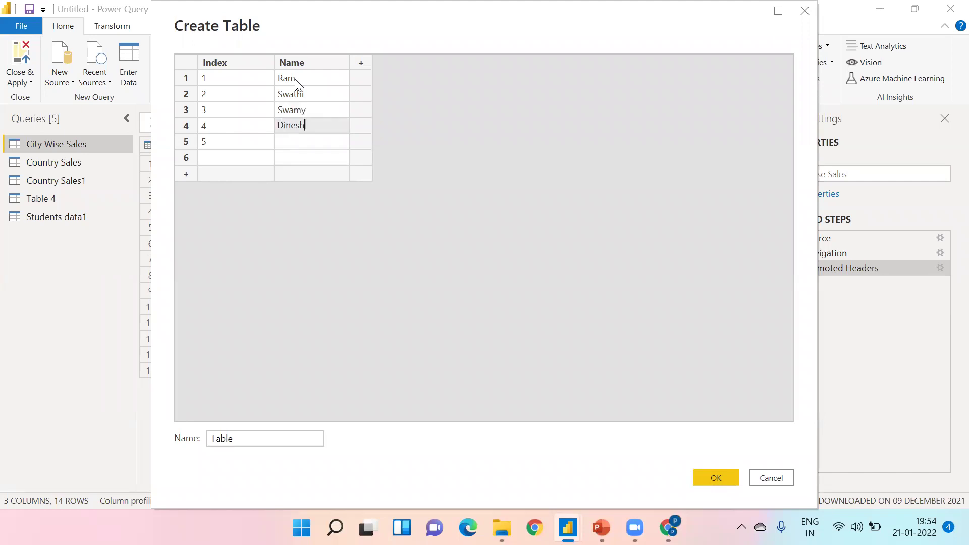
key(Return)
text(S)
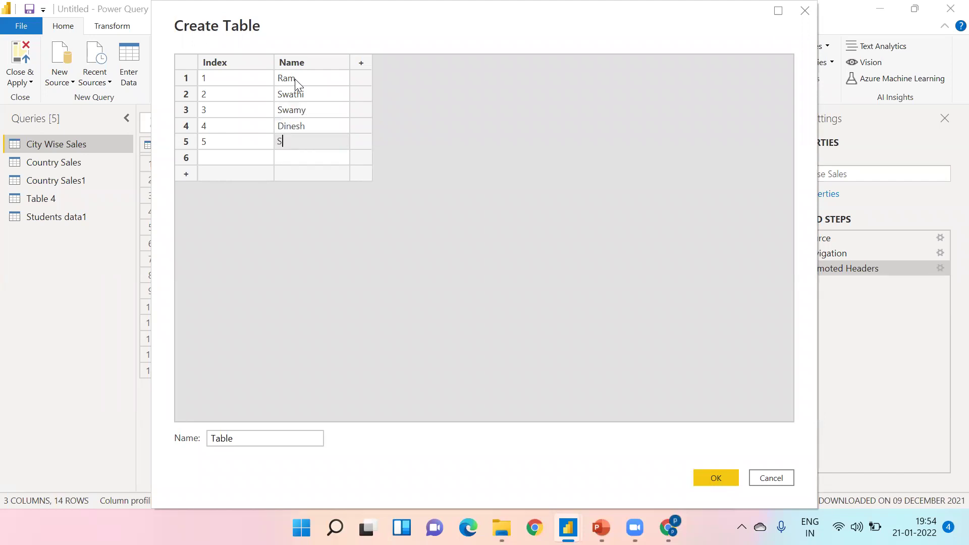
text(ubramanyam)
key(Return)
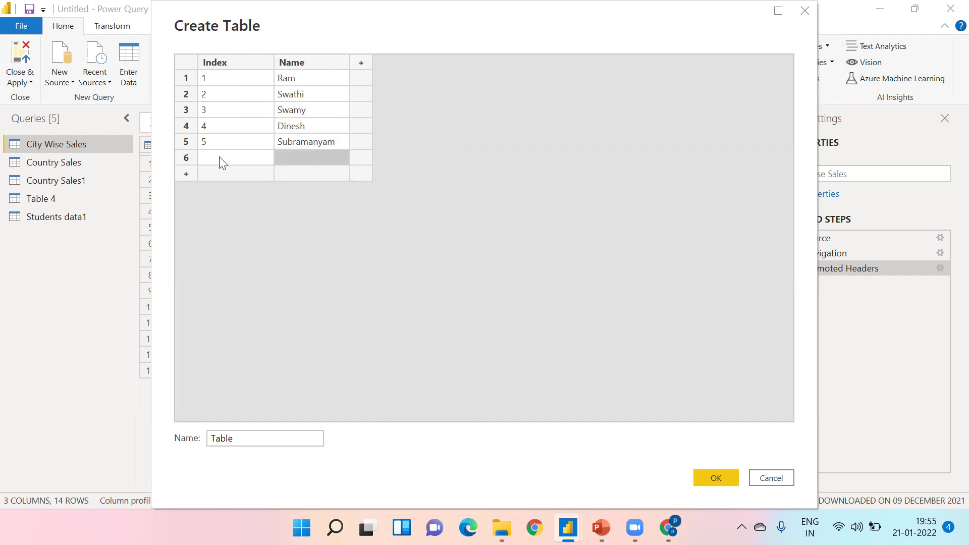
Delete the empty sixth row from the table
click(188, 157)
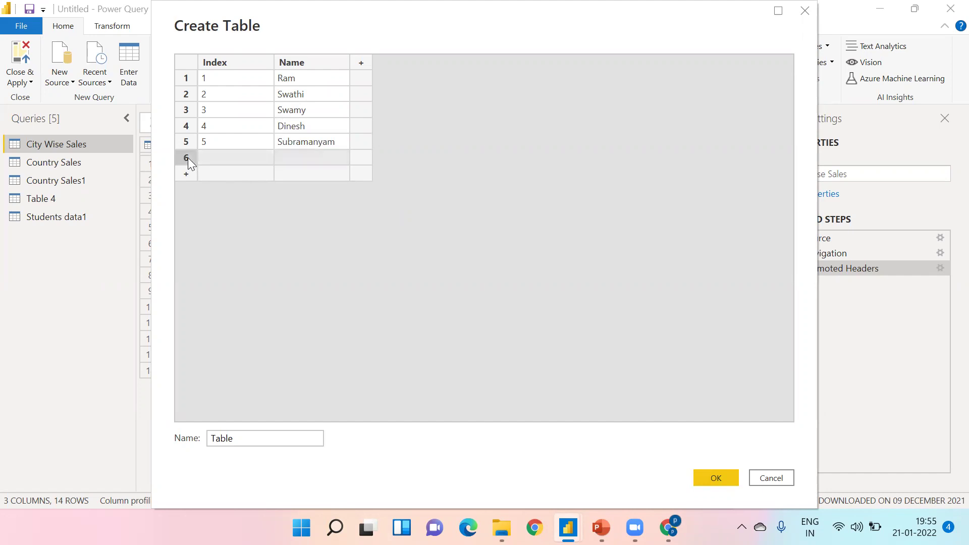
right_click(188, 157)
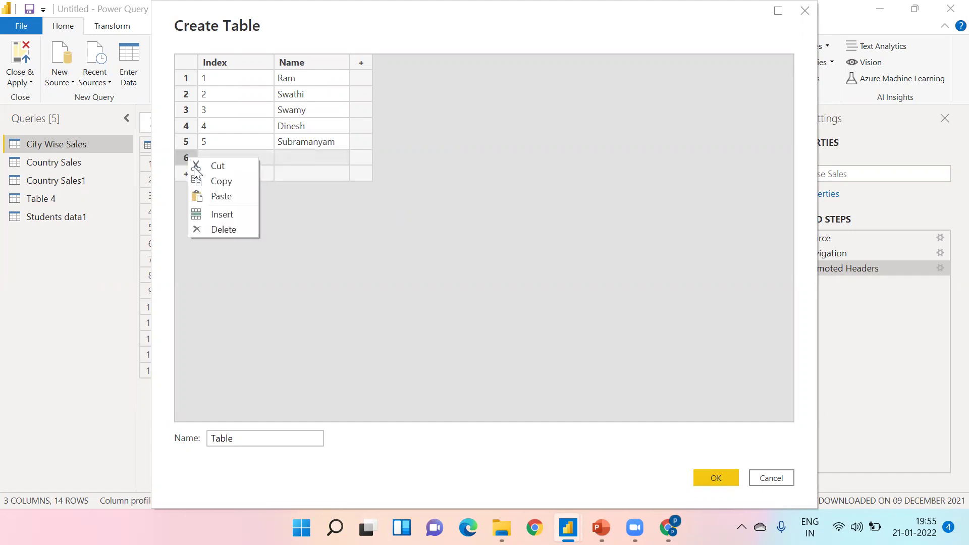
click(228, 230)
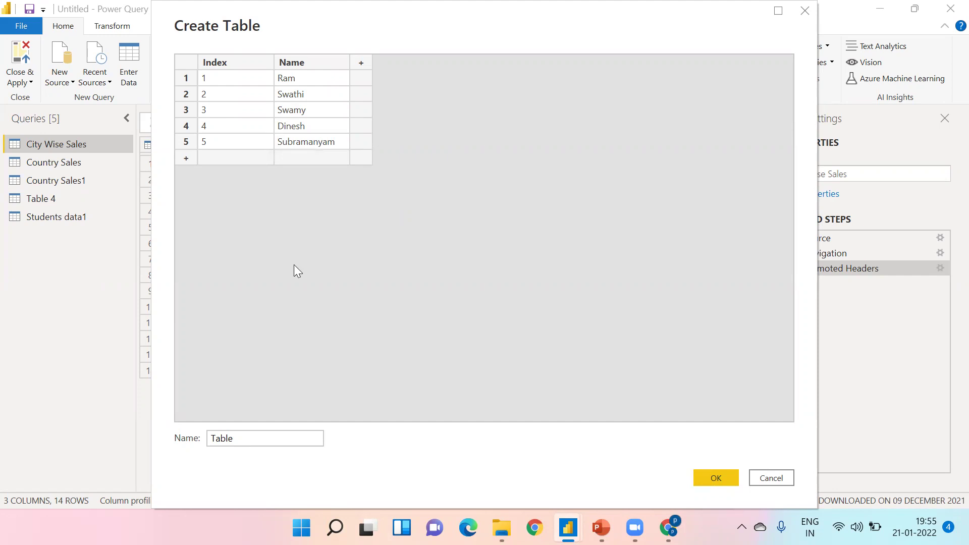
Name the table Sample Table and create it as a new query
click(244, 435)
key(BackSpace)
key(BackSpace)
key(BackSpace)
key(BackSpace)
key(BackSpace)
text(Sam)
text(plke)
key(BackSpace)
key(BackSpace)
text(e)
text(Table)
click(715, 479)
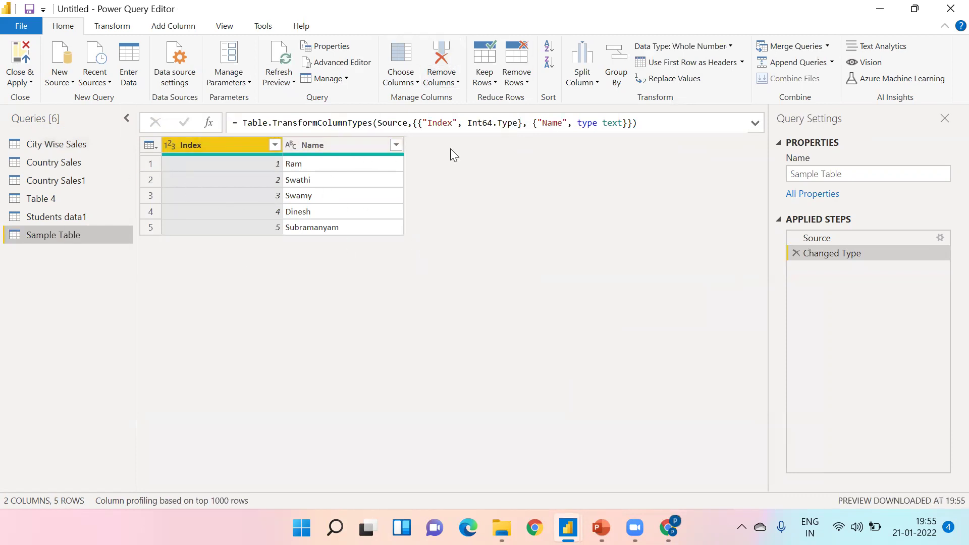
Apply the query changes, return to the report, and delete the broken visual from Page 1
click(31, 85)
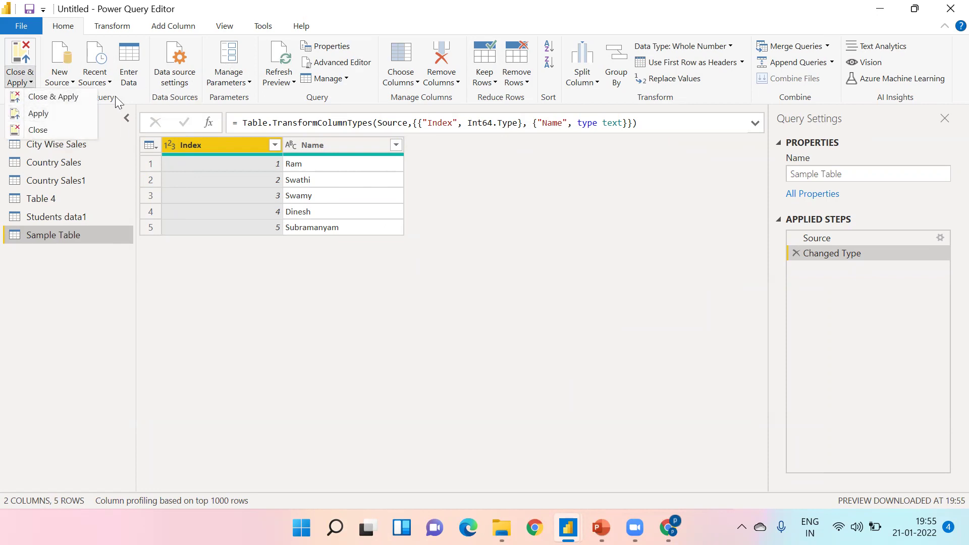
click(48, 99)
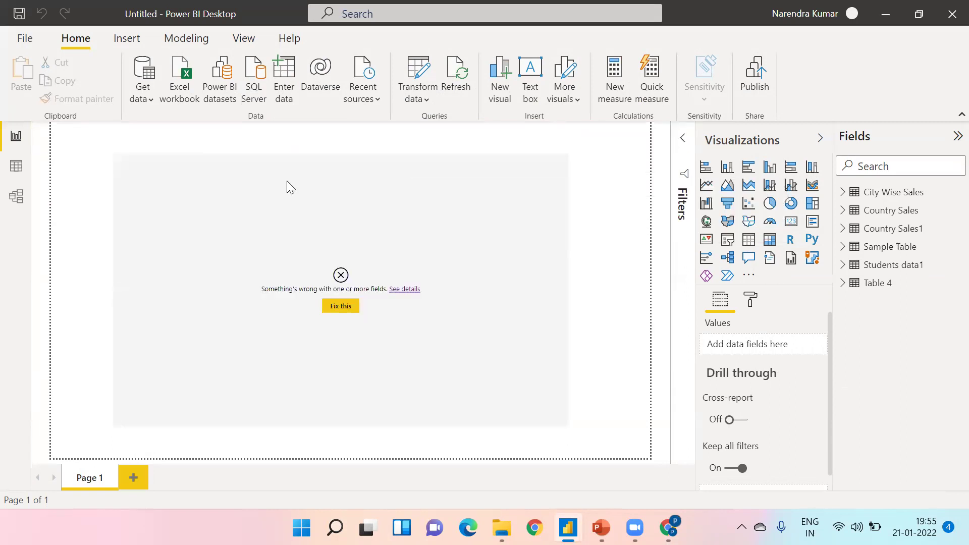
click(326, 196)
key(Delete)
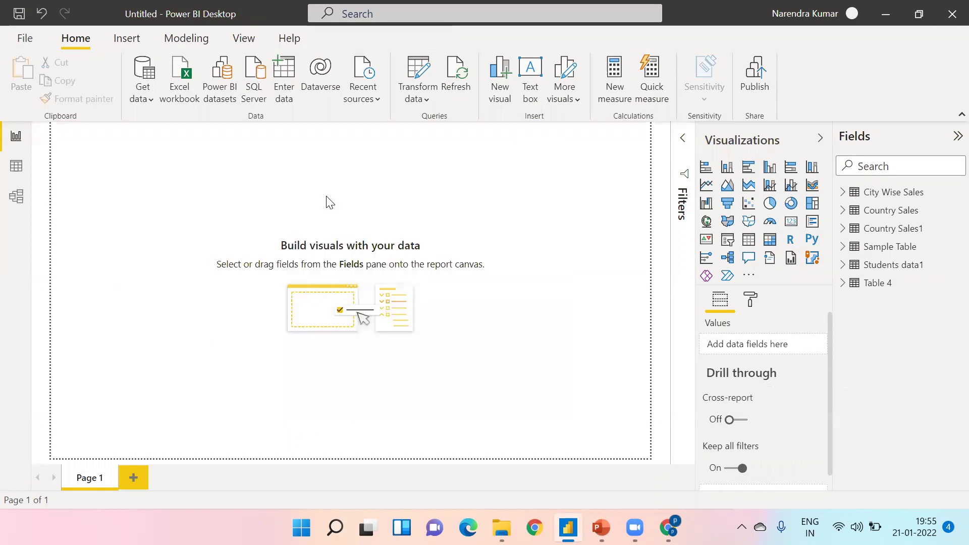
Review all six queries in the Power Query Editor, ending on Sample Table, and return to the report
click(415, 79)
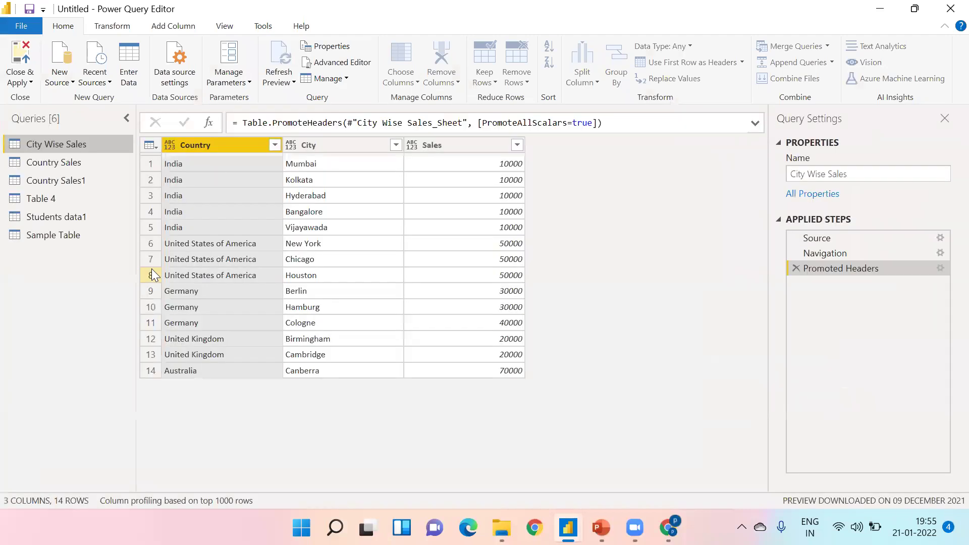
click(49, 236)
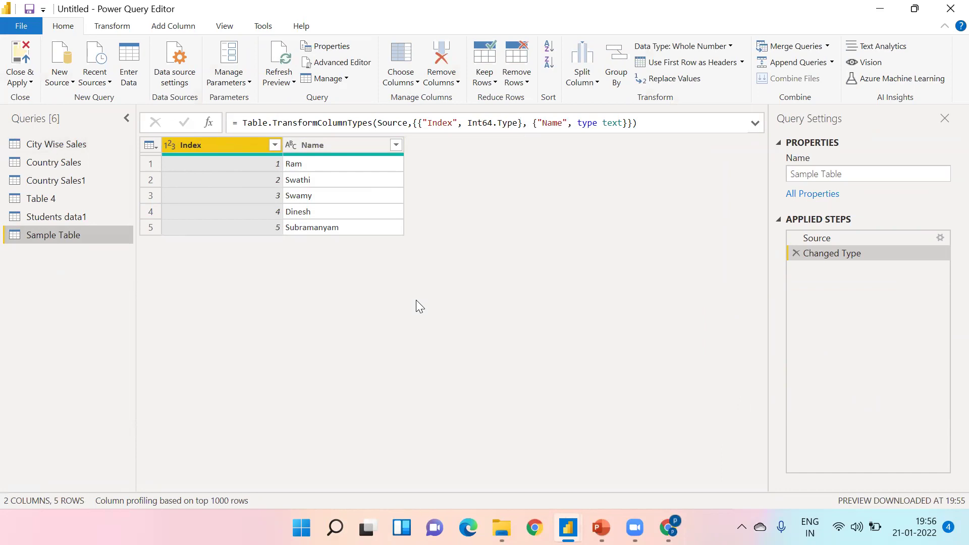
click(57, 144)
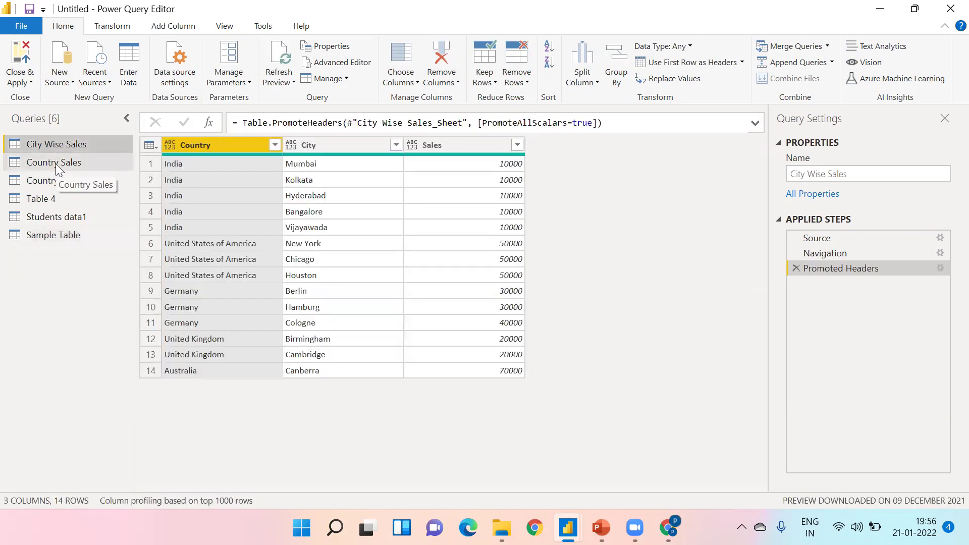
click(55, 163)
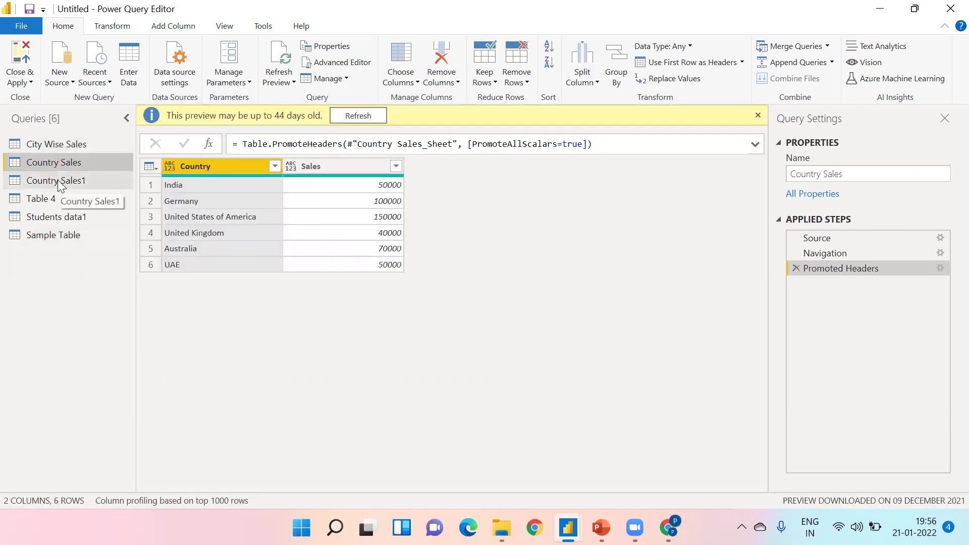
click(59, 181)
click(53, 202)
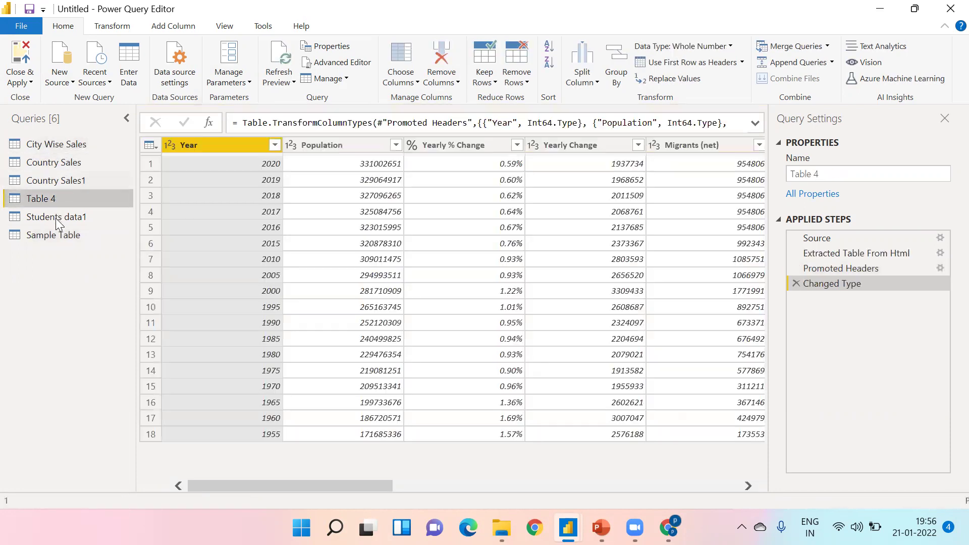
click(56, 219)
click(57, 235)
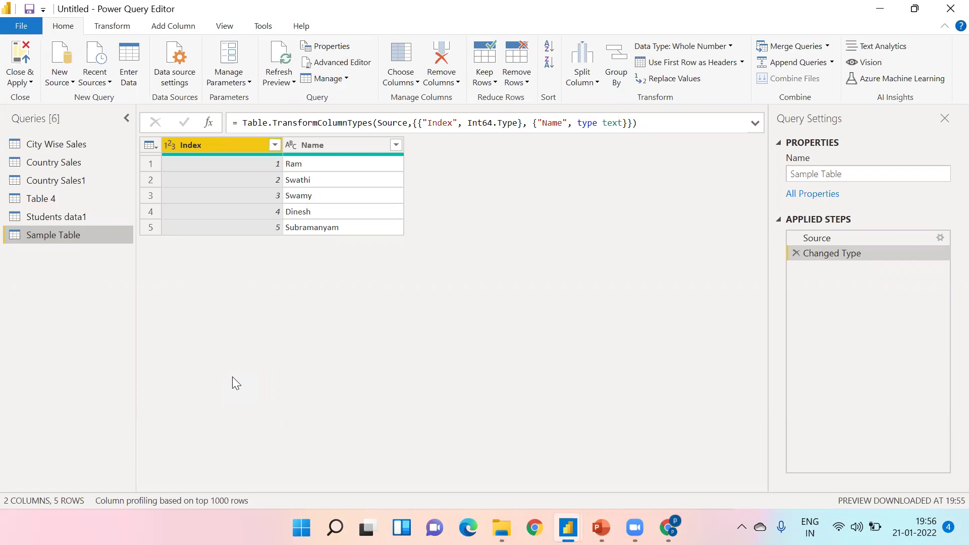
click(948, 12)
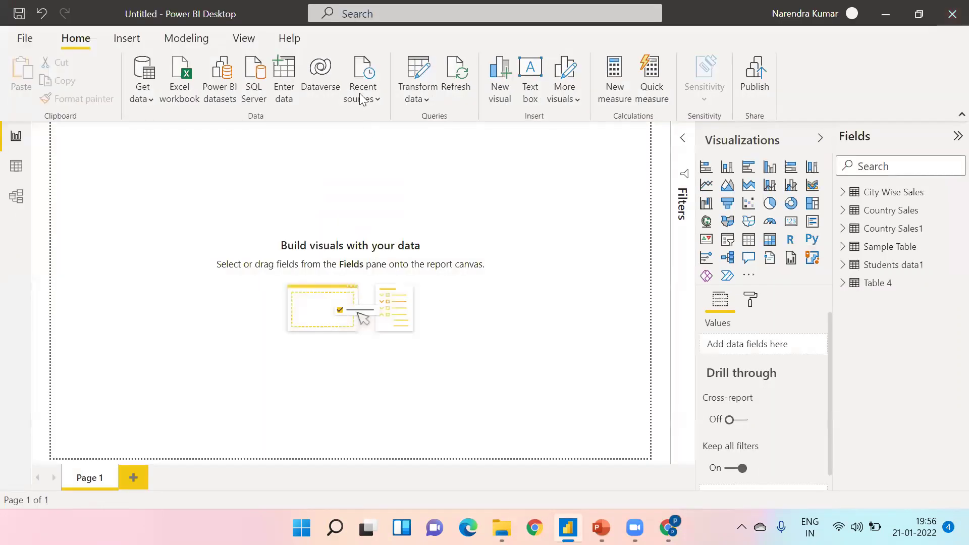
Start another manually entered table from the report and extend it to two columns and three rows
click(283, 80)
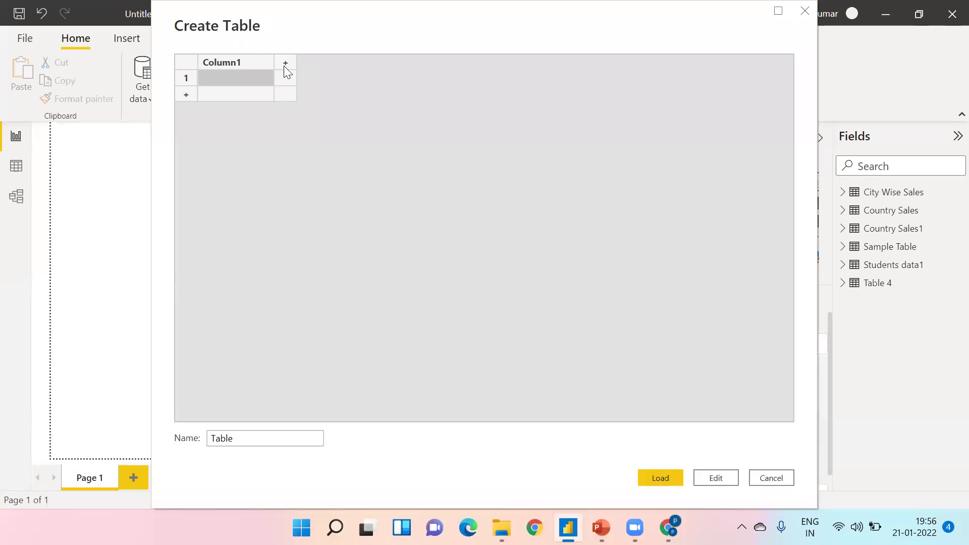
click(285, 64)
click(185, 95)
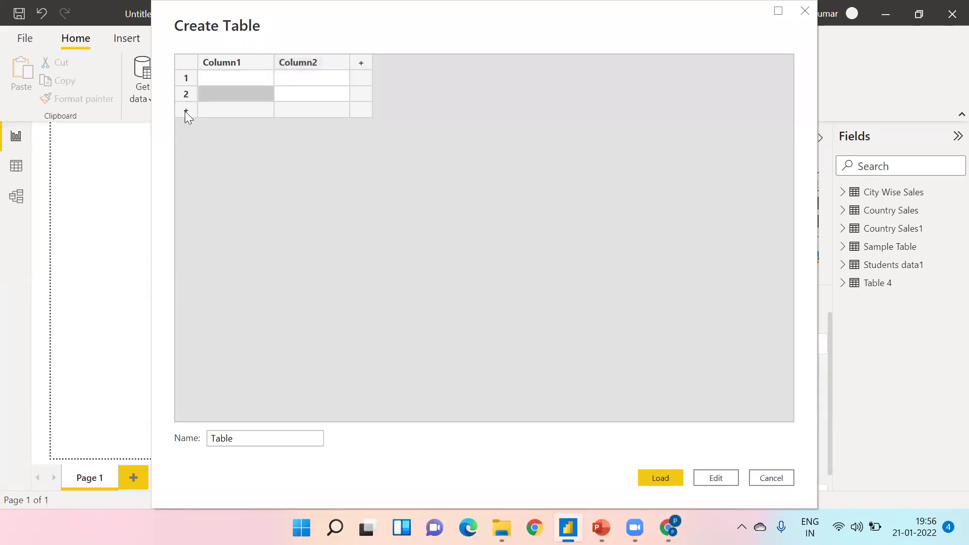
click(186, 111)
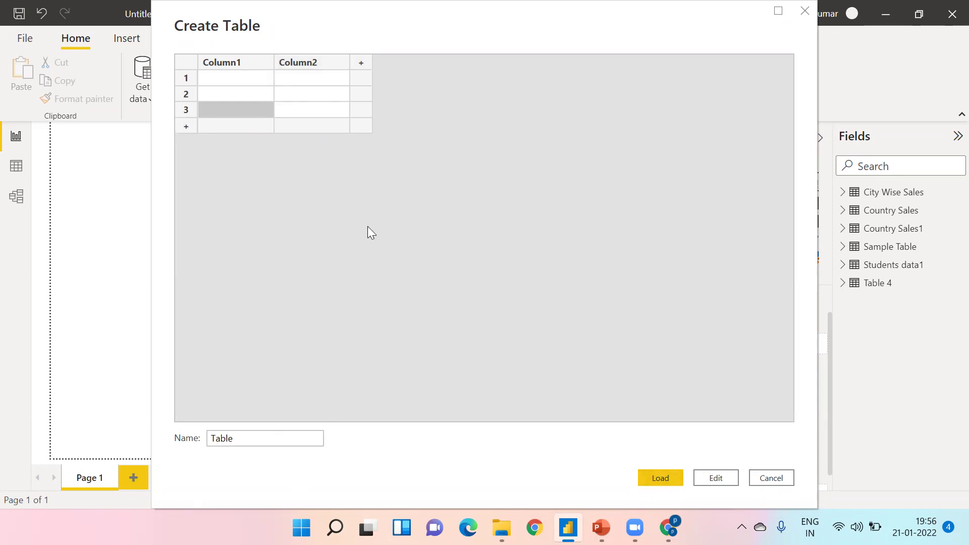
Rename the two columns of this table as Index and Country
click(240, 75)
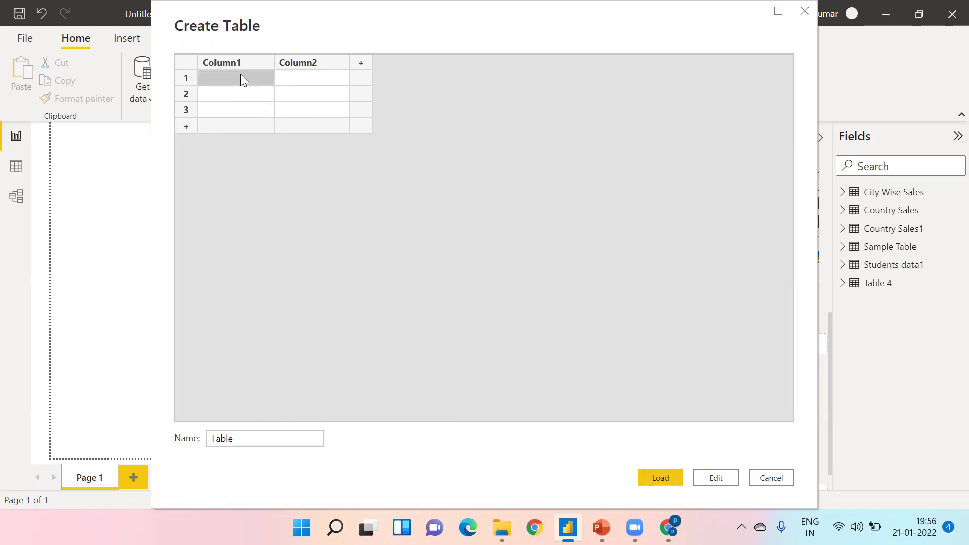
key(ctrl+space)
text(Index)
click(289, 60)
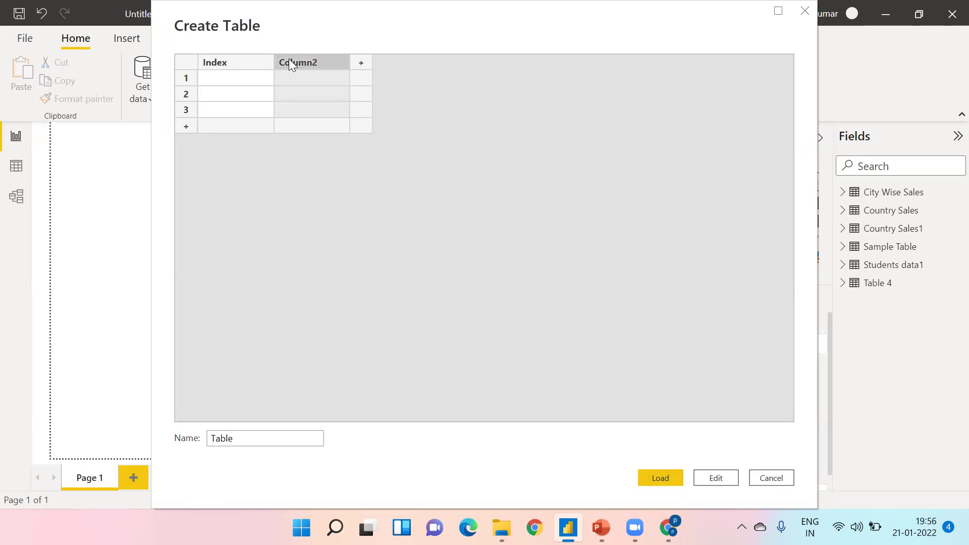
text(Country)
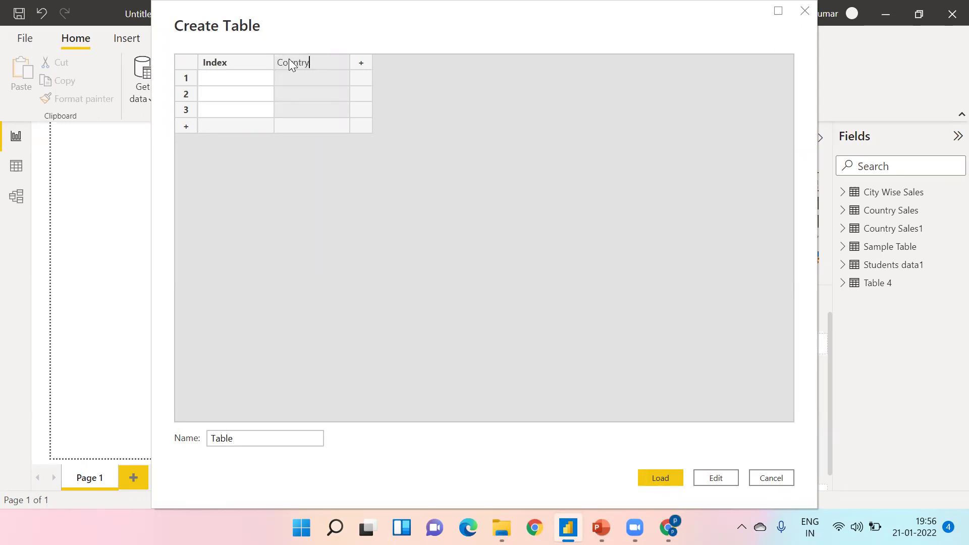
Fill the first two rows with Index 1 for India and Index 2 for Pakistan
click(235, 80)
text(1)
key(Return)
text(2)
key(Return)
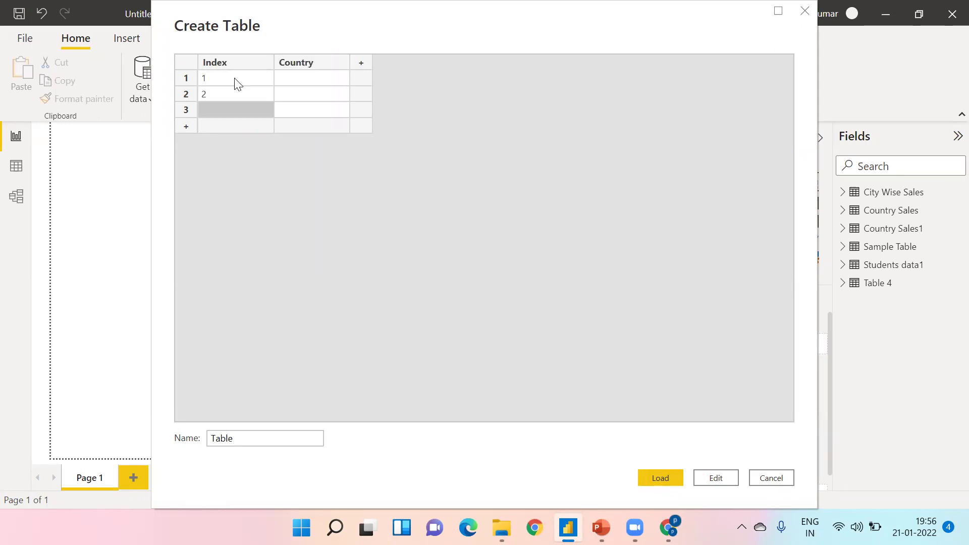
click(293, 82)
text(India)
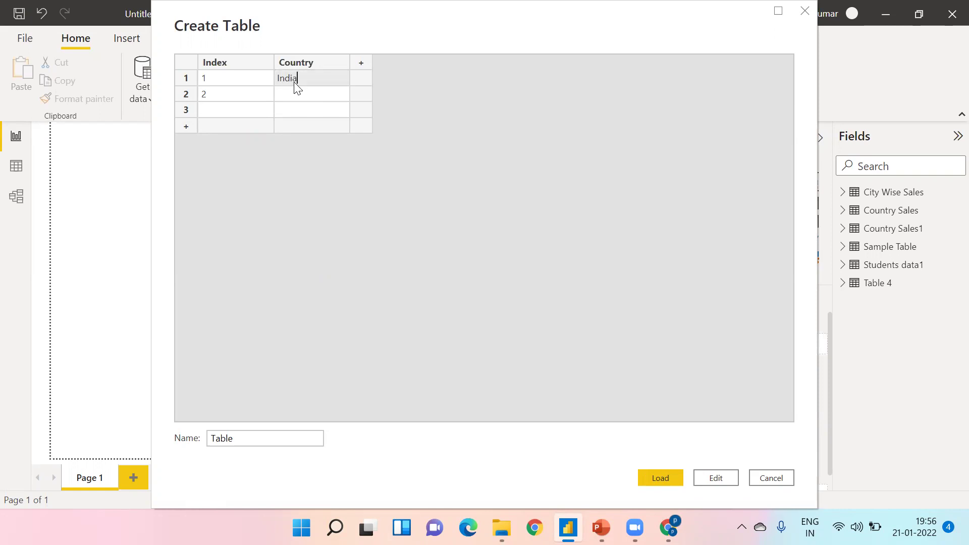
key(Return)
text(Pak)
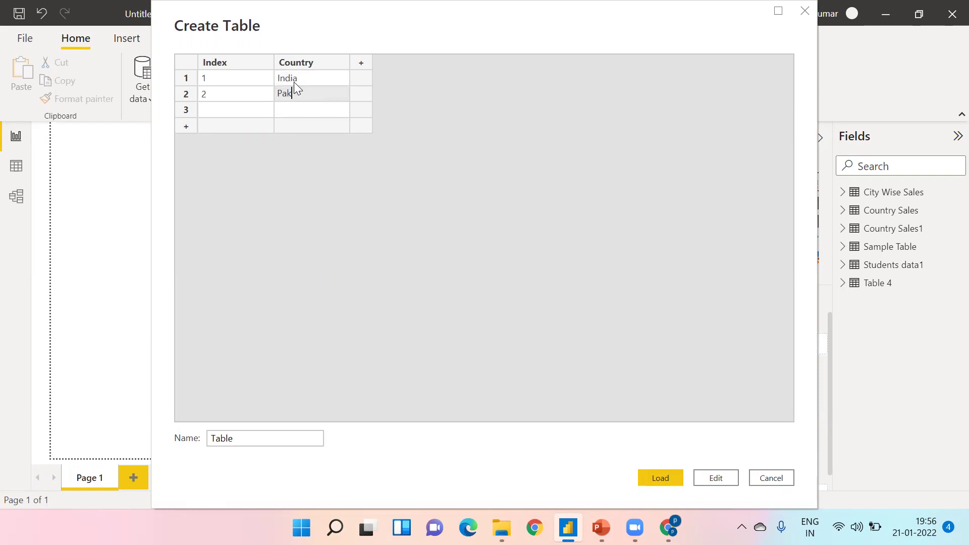
key(Return)
Delete the empty third row, name the manually entered table Table1 and load it into the model
click(183, 110)
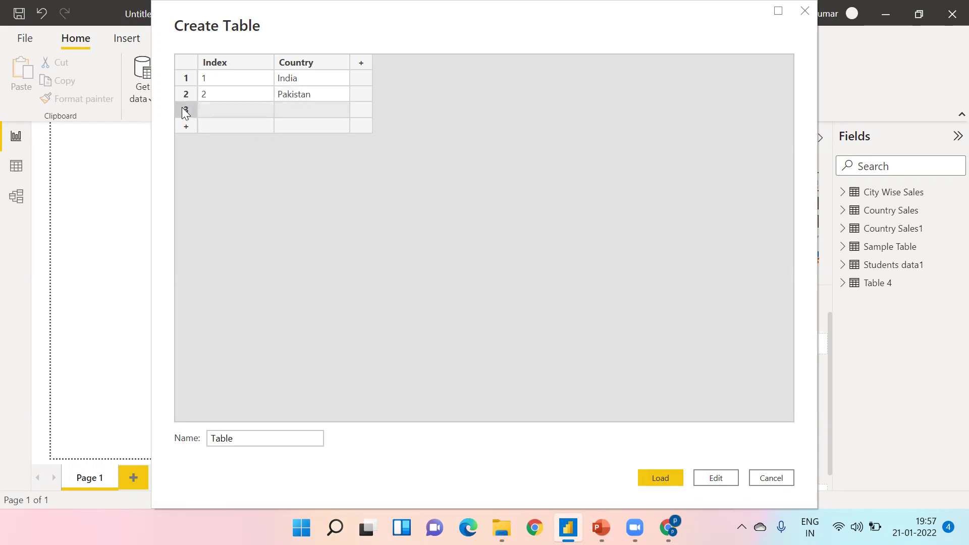
right_click(184, 110)
click(225, 179)
click(249, 437)
text(1)
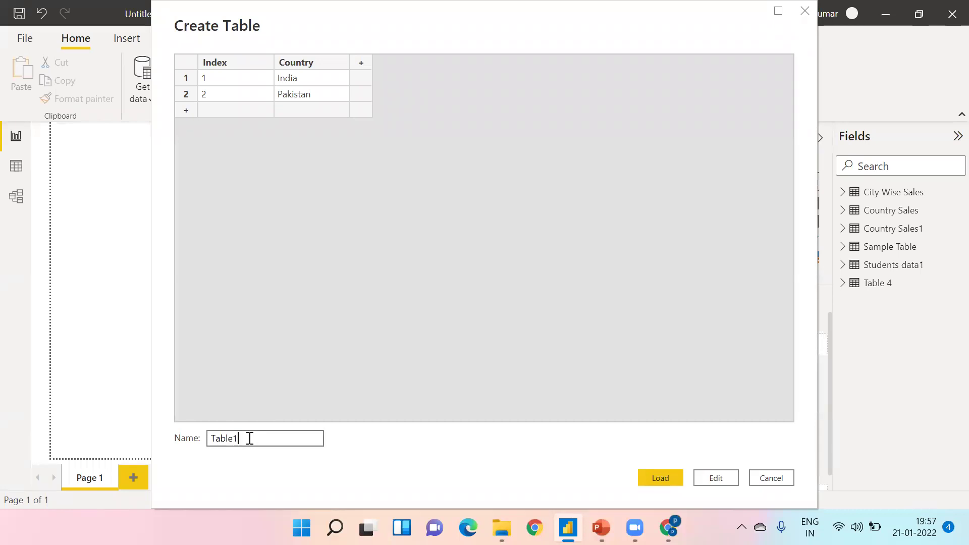
click(651, 474)
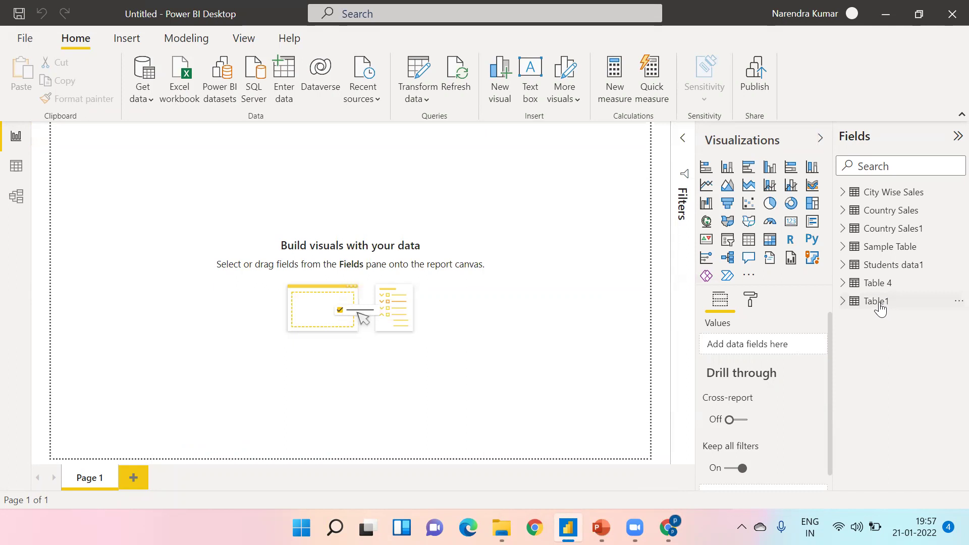
Examine the rows of the loaded tables in data view, from Table1 and Table 4 through to City Wise Sales
click(16, 167)
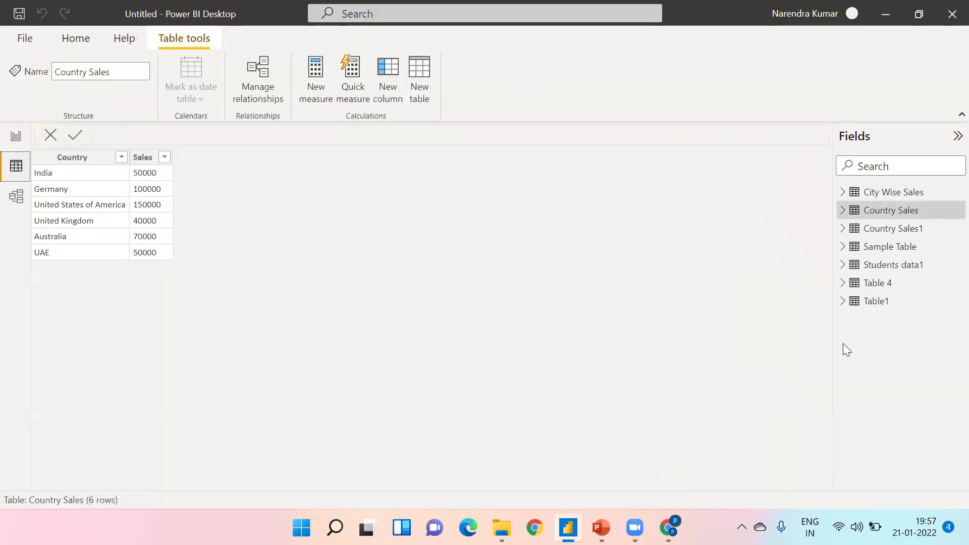
click(876, 302)
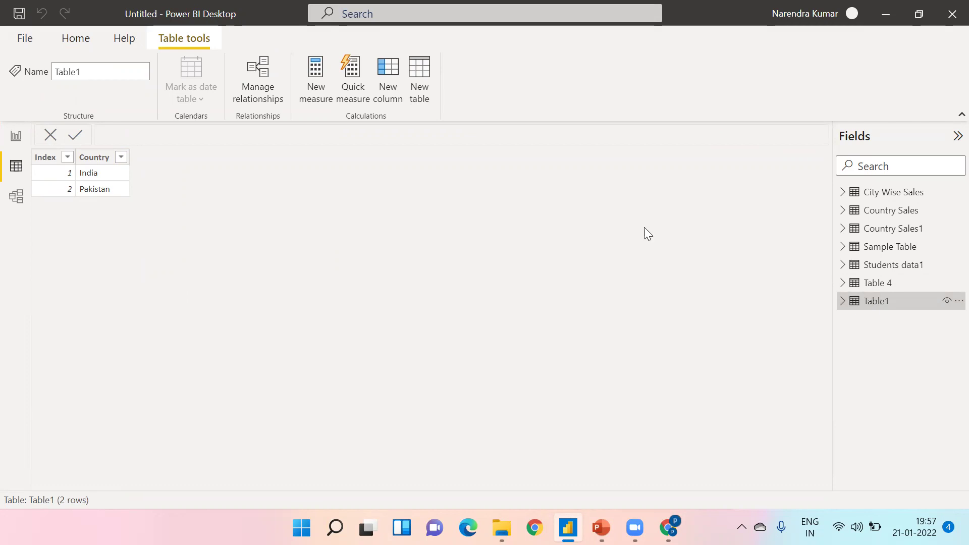
click(875, 285)
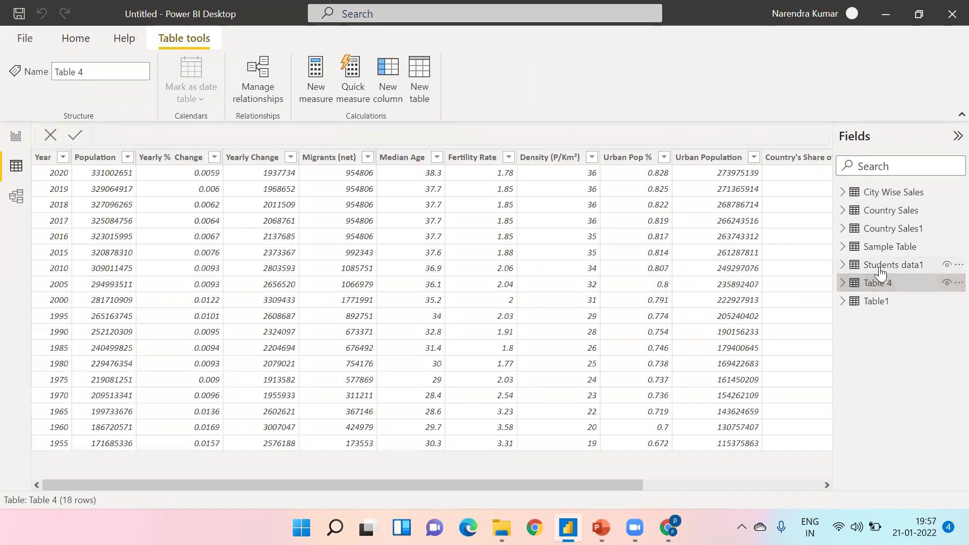
click(880, 268)
click(879, 251)
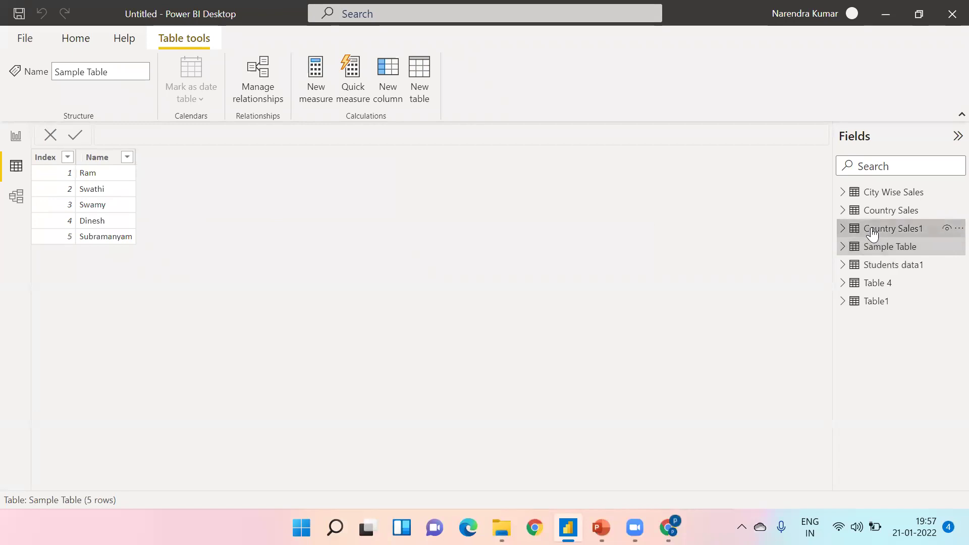
click(873, 232)
click(870, 214)
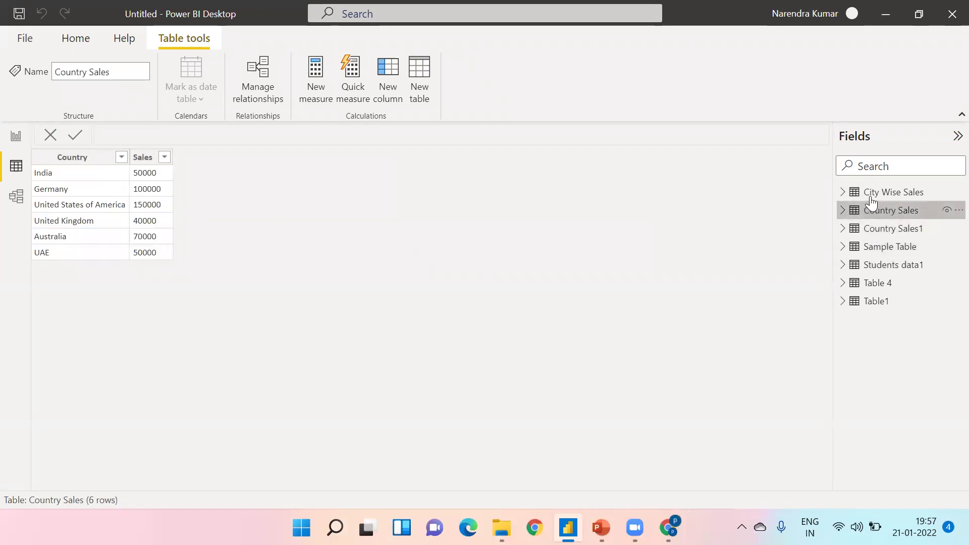
click(872, 197)
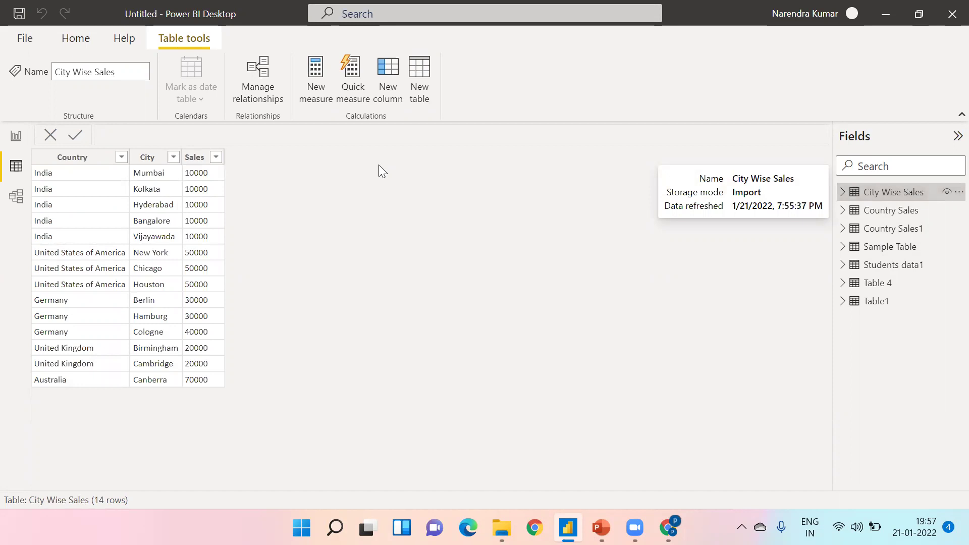
click(77, 41)
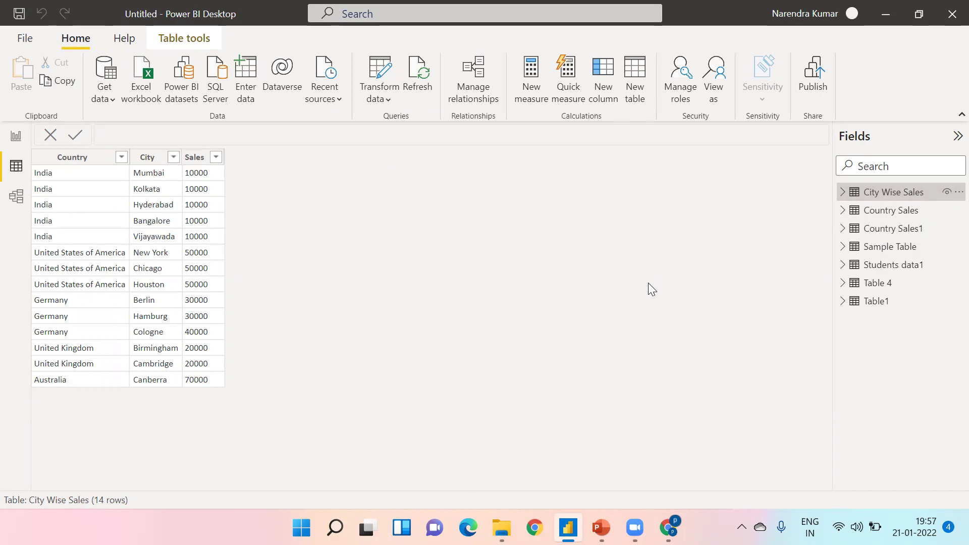
key(super+d)
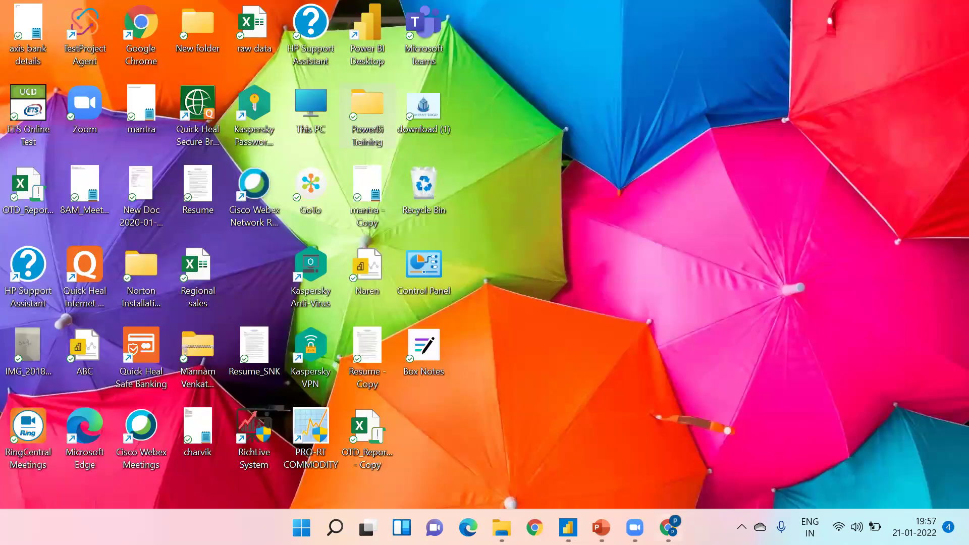
key(super+d)
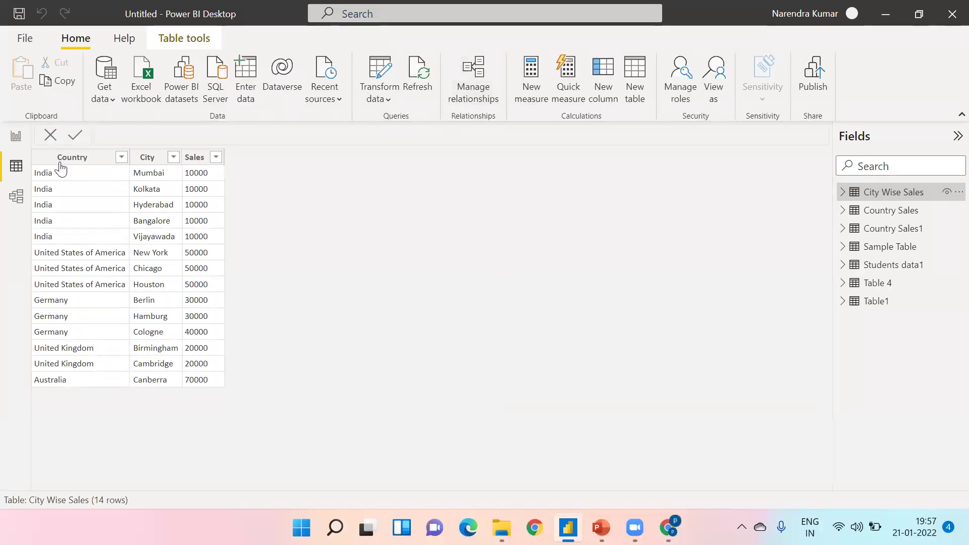
Open the Power Query Editor from the report view and look at its blank manual table form without creating anything
click(15, 136)
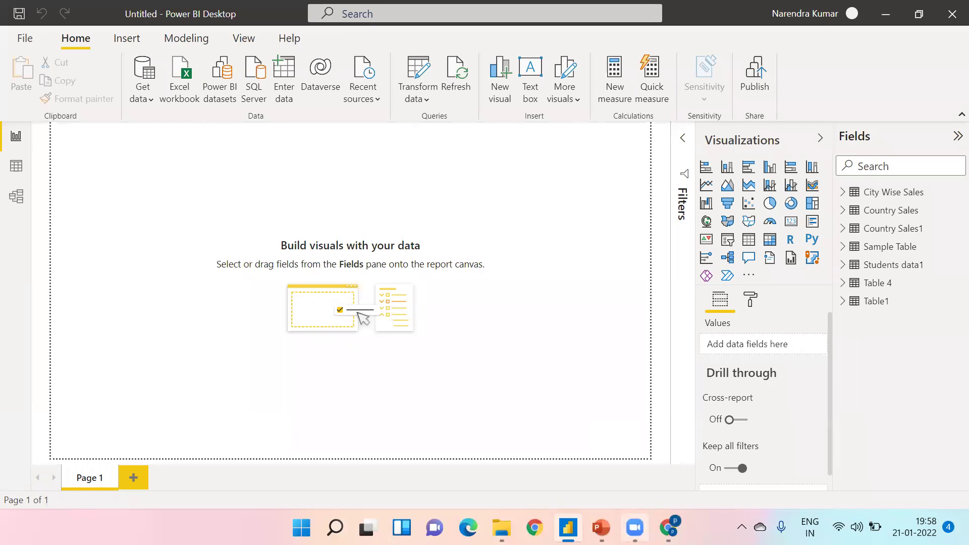
mouse_move(634, 528)
click(426, 98)
click(473, 127)
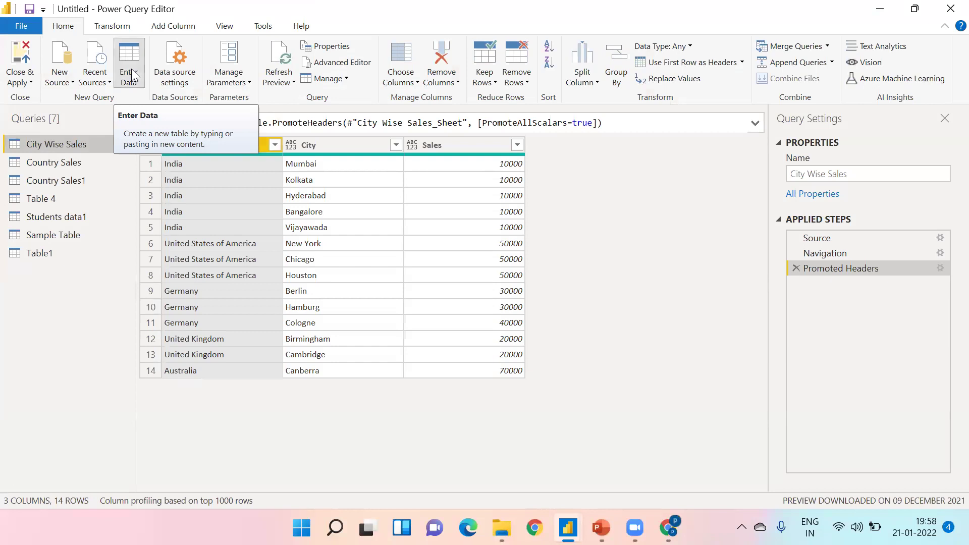
click(131, 68)
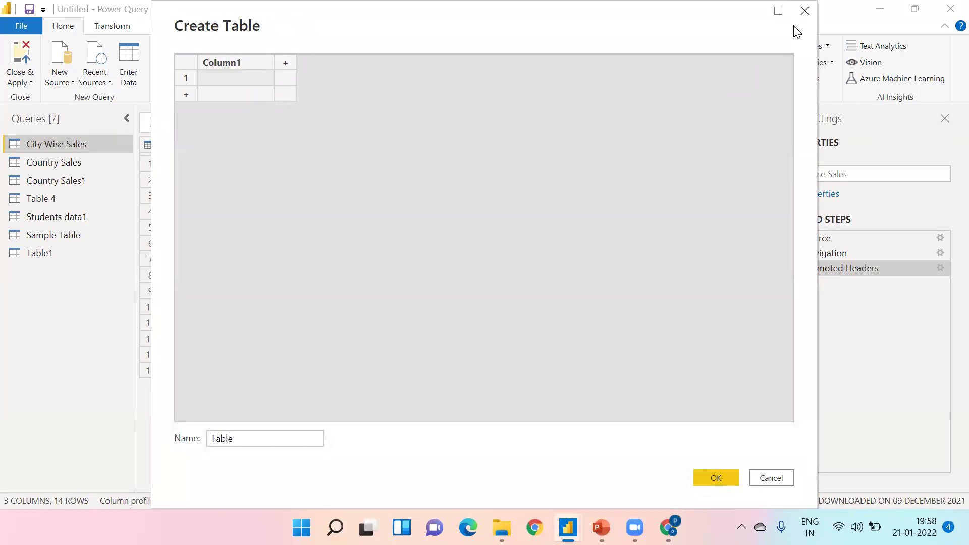
click(804, 10)
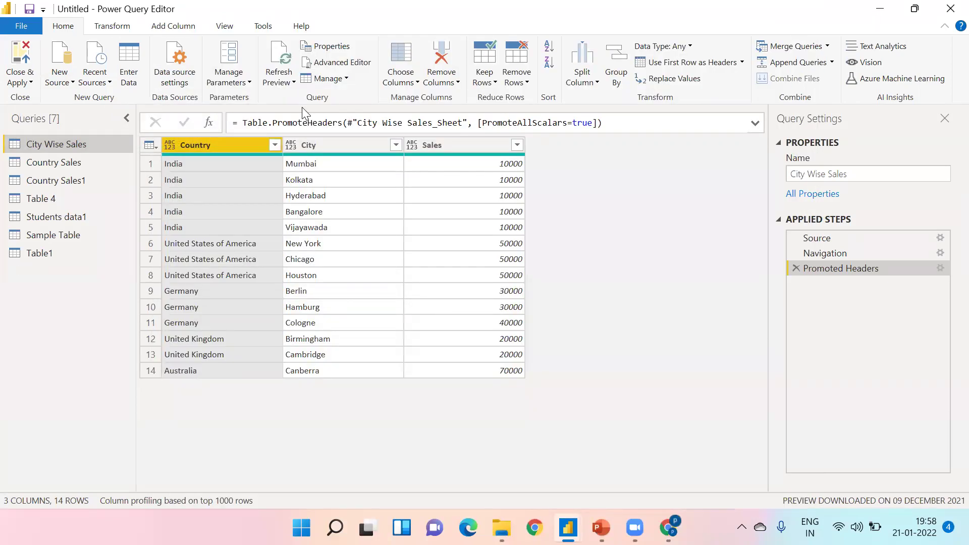
Browse the full list of data source types for a new query and connect to an Excel workbook
click(74, 85)
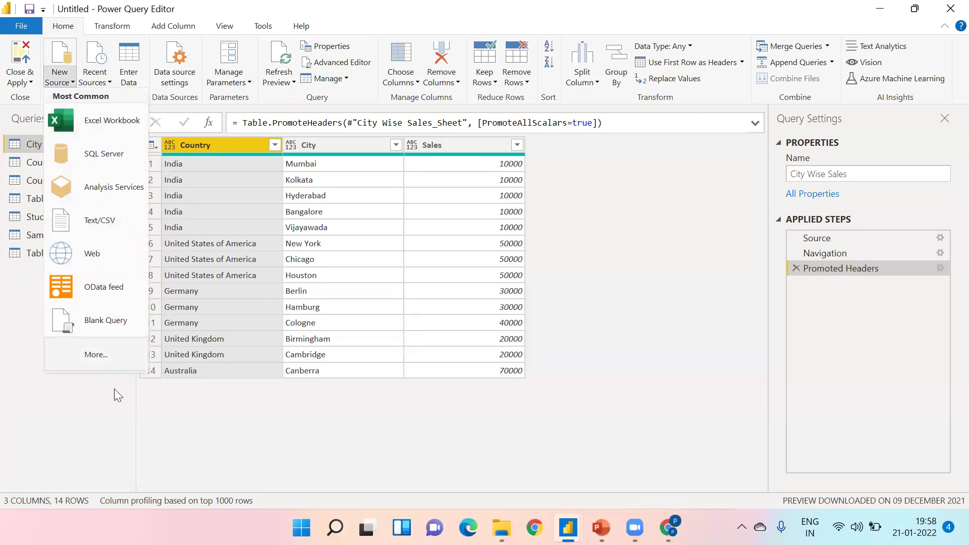
click(103, 348)
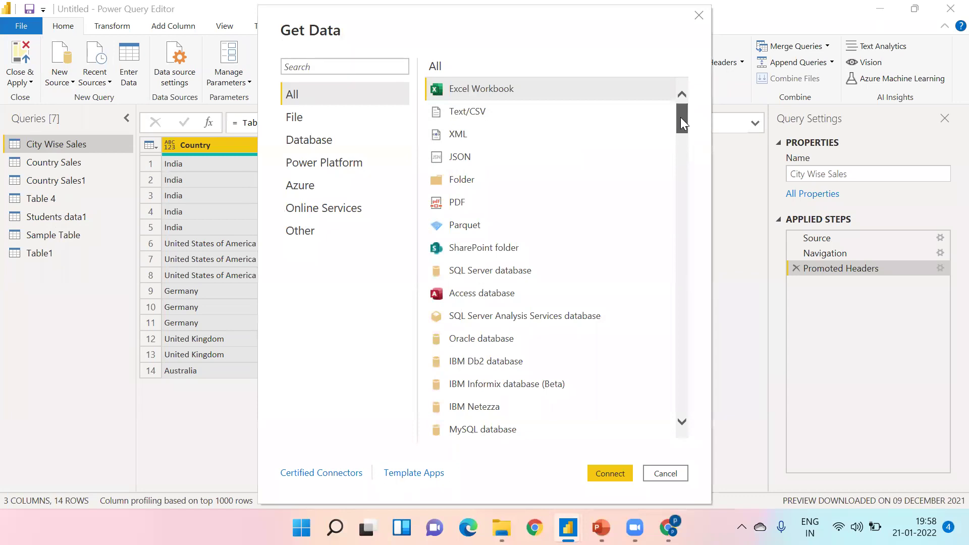
scroll(681, 120, down, 8)
scroll(692, 197, down, 18)
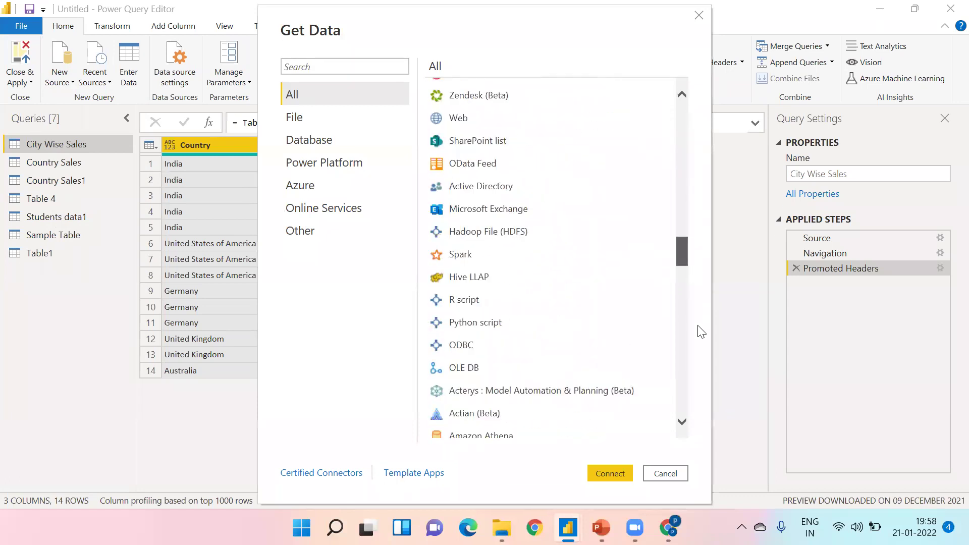
scroll(704, 438, down, 15)
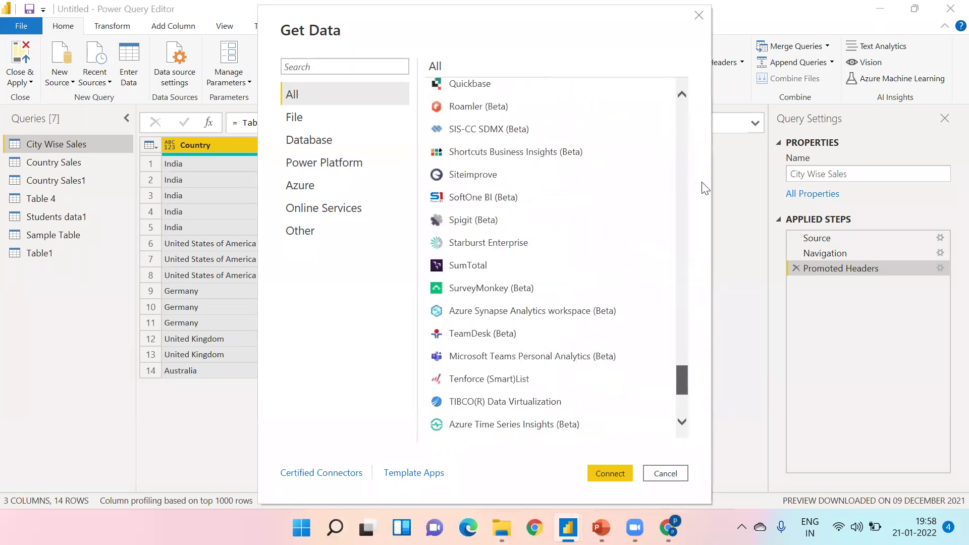
scroll(716, 87, up, 20)
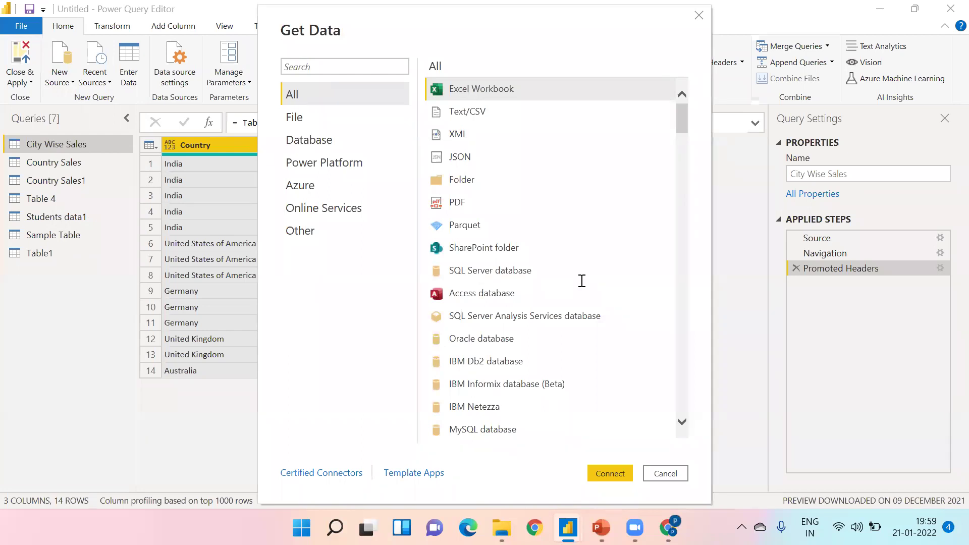
click(609, 472)
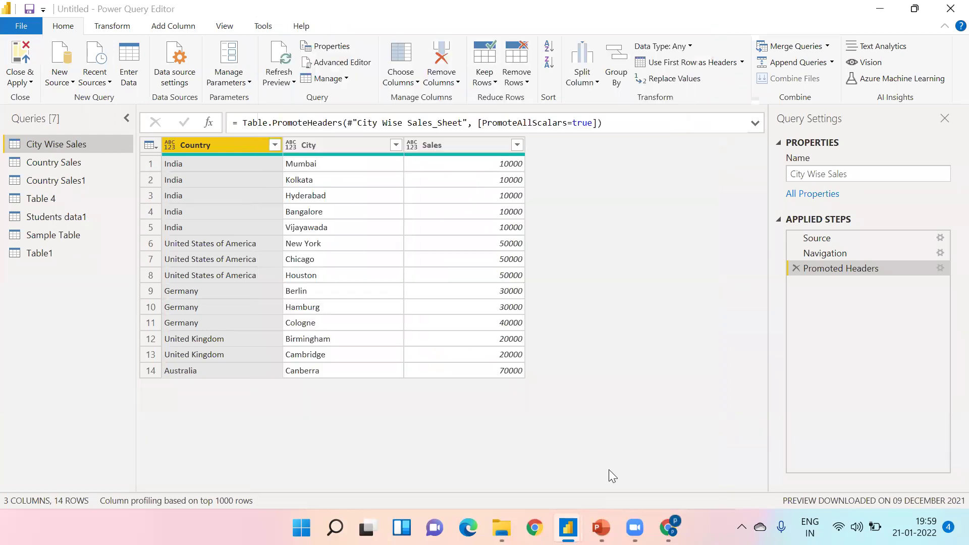
Import the Students data2 and Students data3 sheets from the Merge_Sample workbook and display the Students data2 query
click(196, 197)
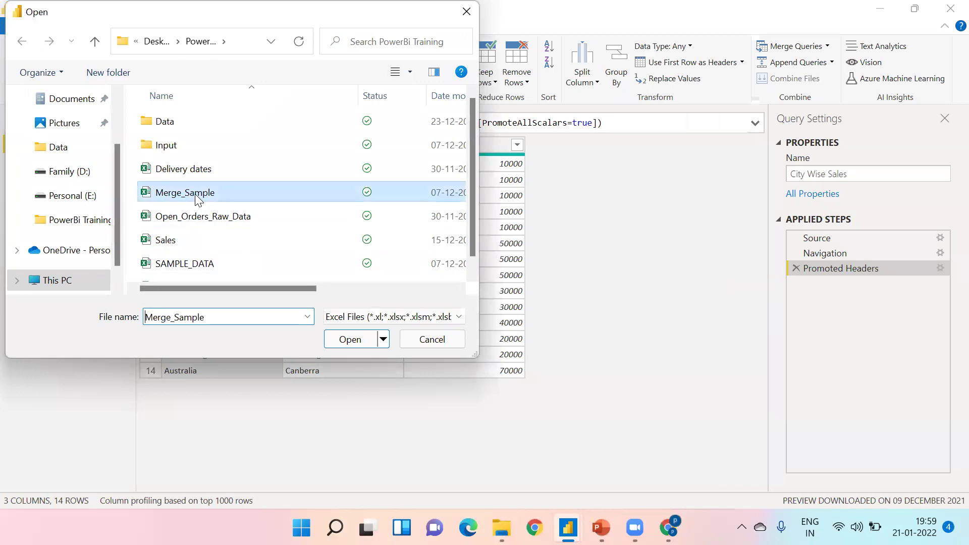
click(343, 341)
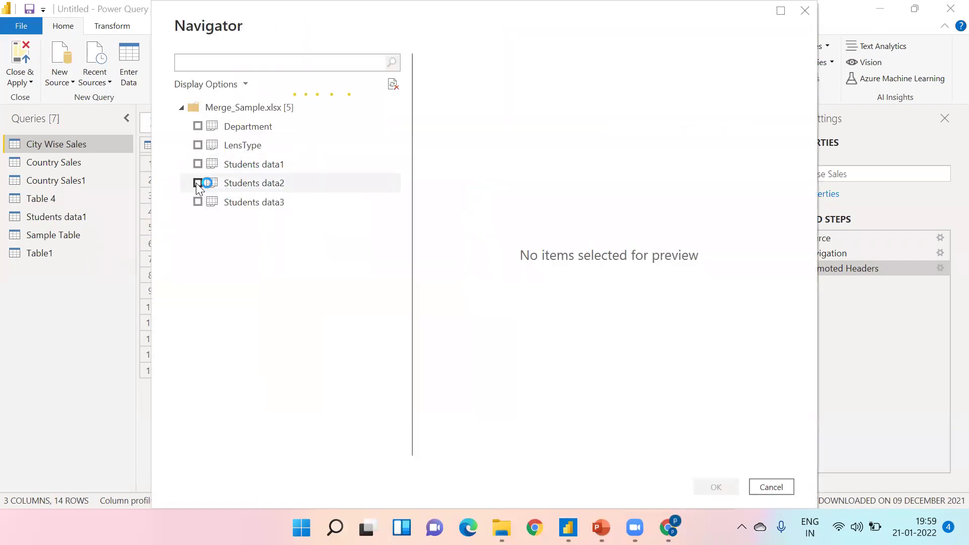
click(197, 182)
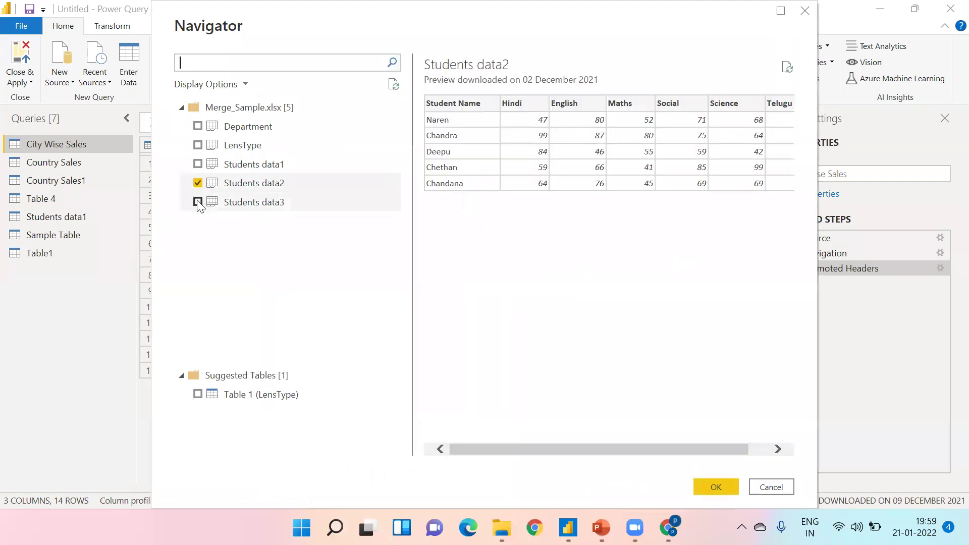
click(197, 202)
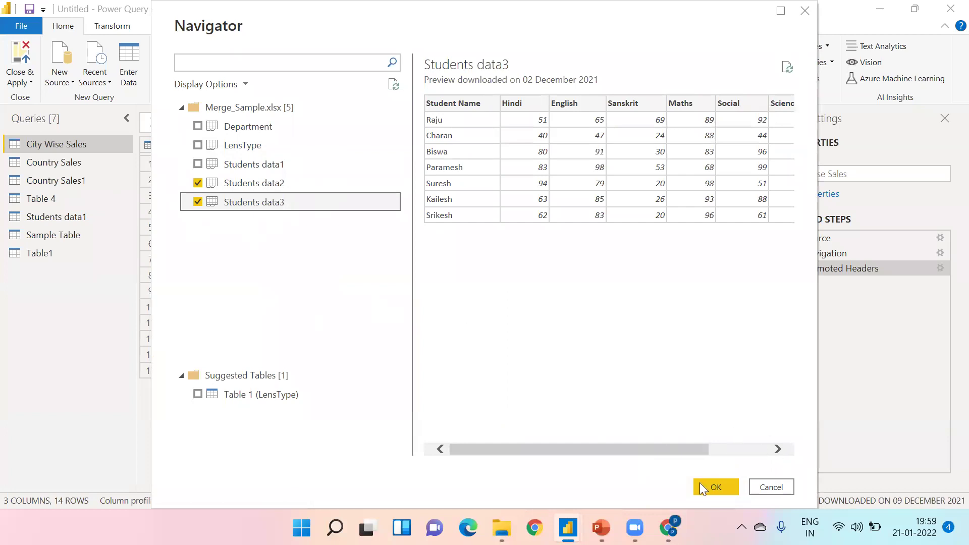
click(709, 493)
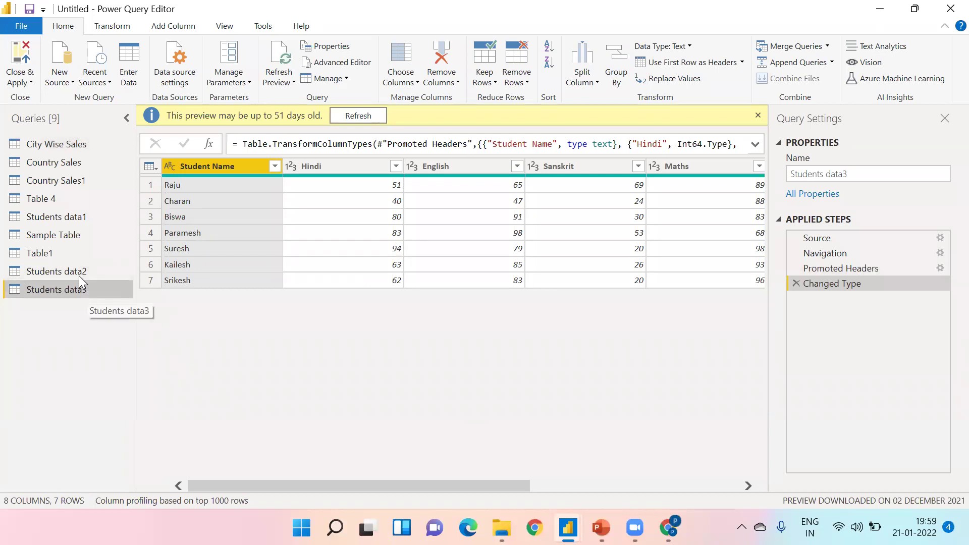
click(78, 273)
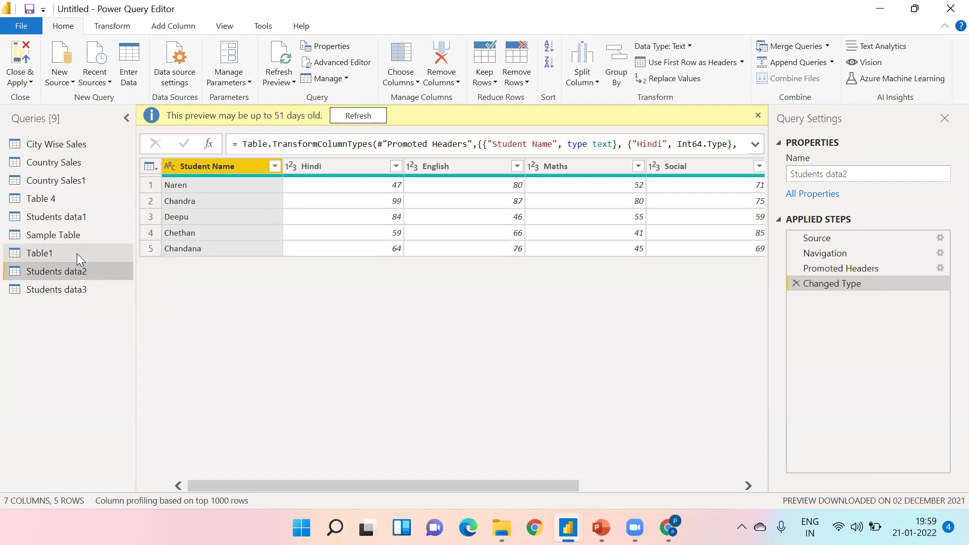
Import only the LensType sheet from the recently used Merge_Sample.xlsx source and display the Students data3 query
click(99, 80)
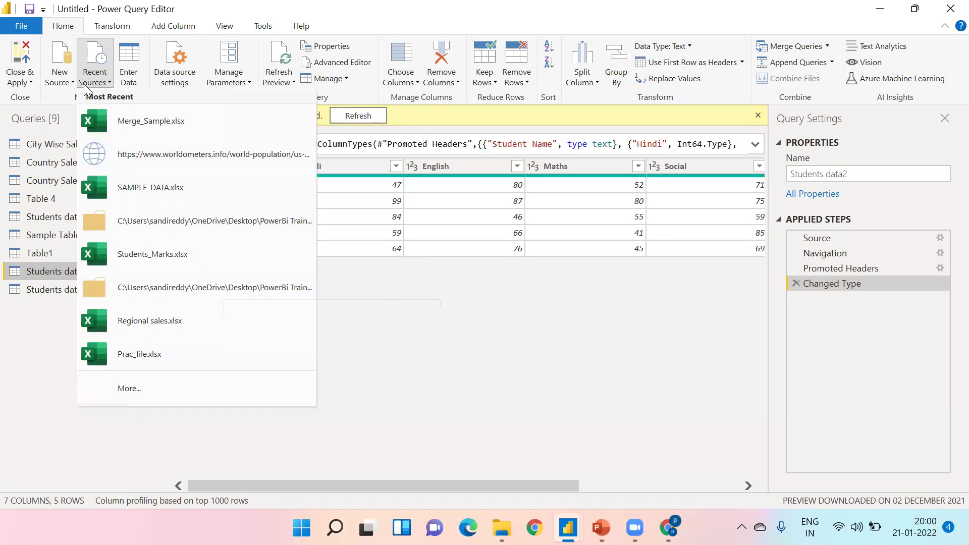
click(173, 120)
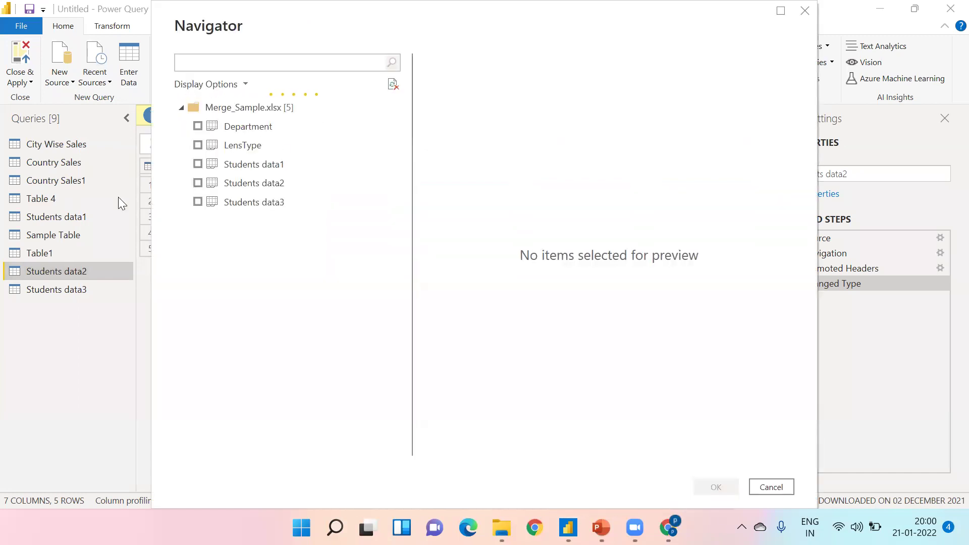
click(198, 126)
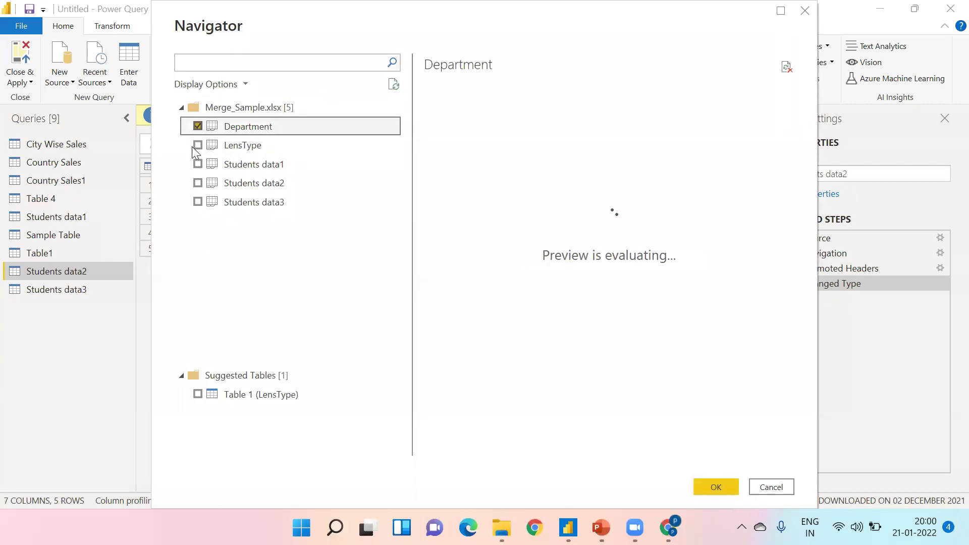
click(198, 145)
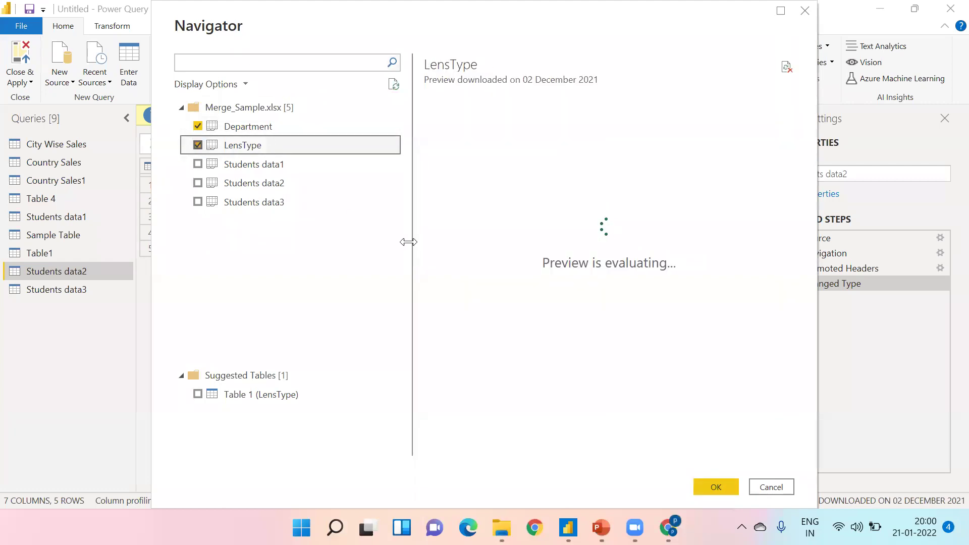
click(198, 126)
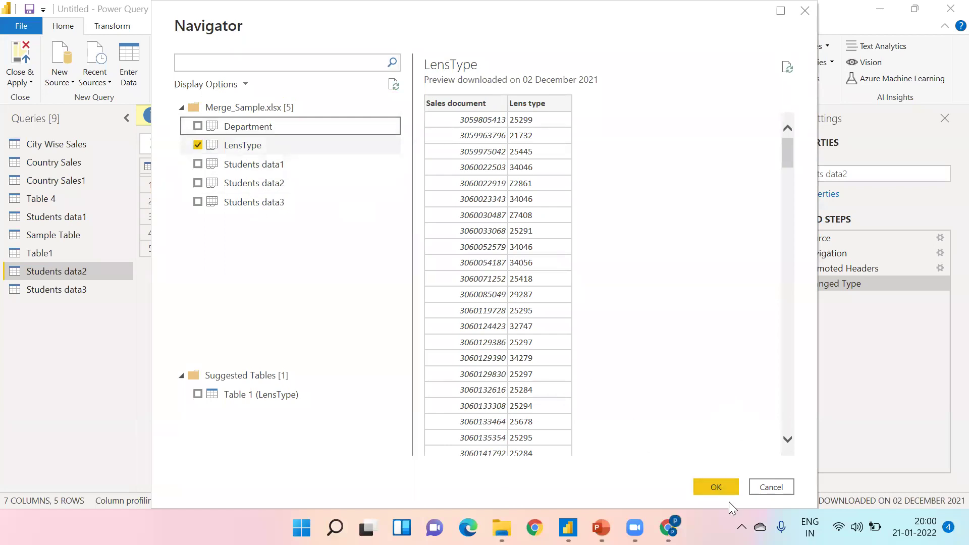
click(727, 488)
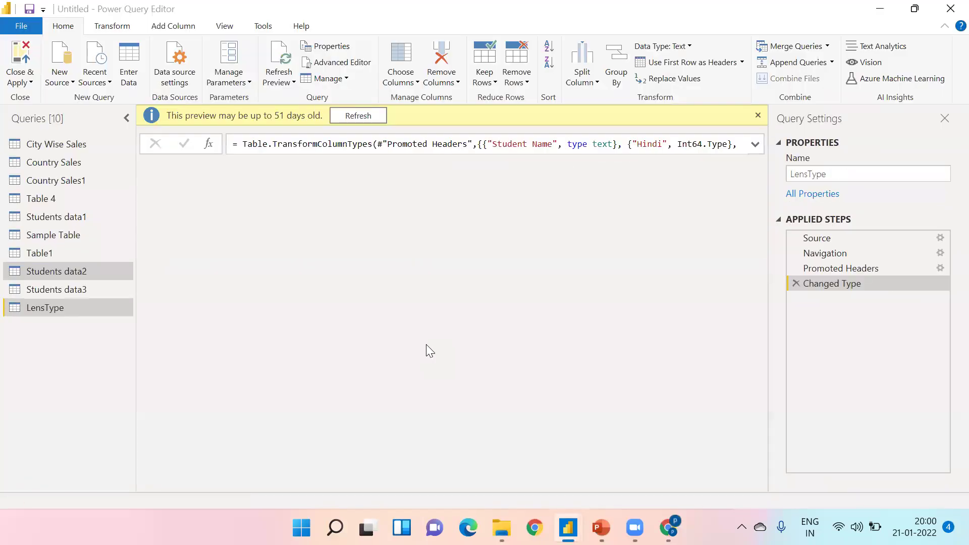
click(62, 289)
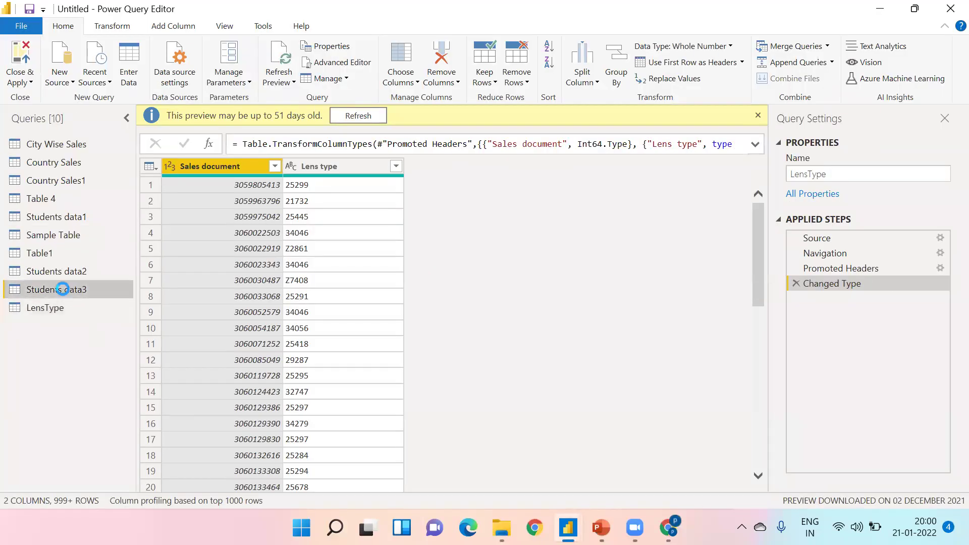
Look over the list of recent sources, and close the Power Query Editor applying the query changes
click(103, 83)
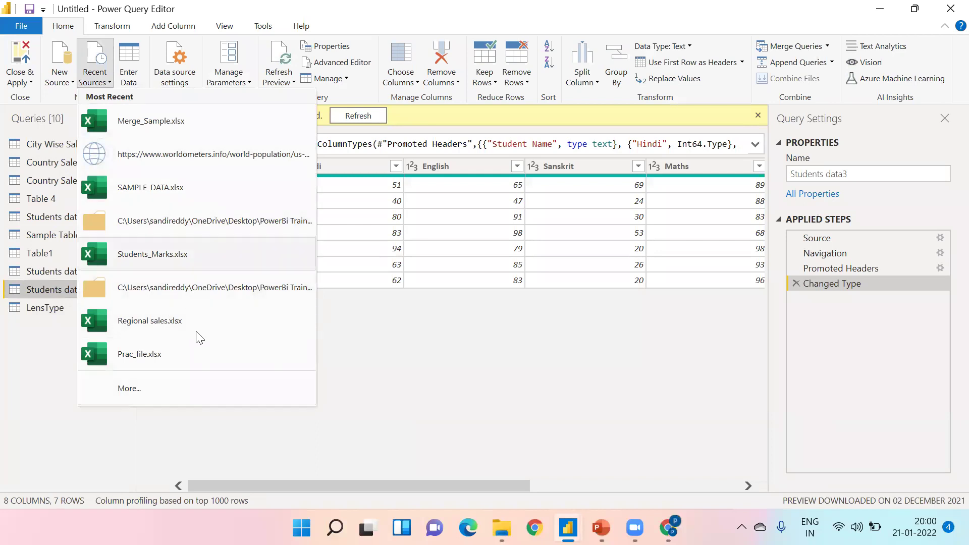
click(348, 339)
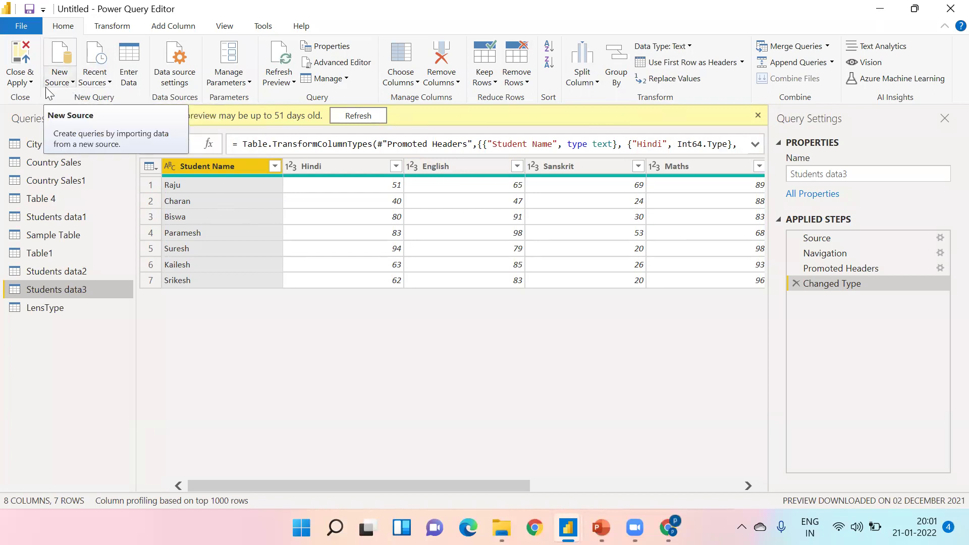
click(20, 82)
click(47, 101)
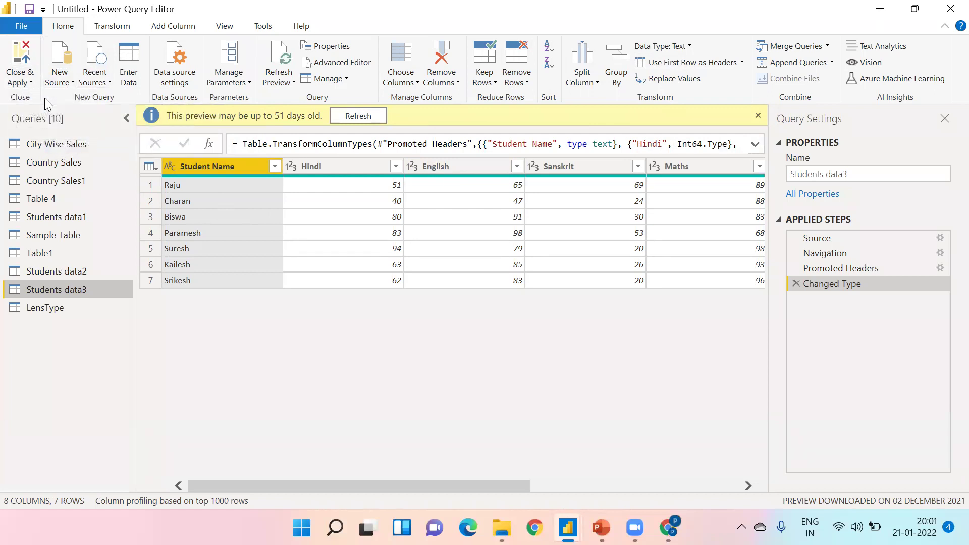